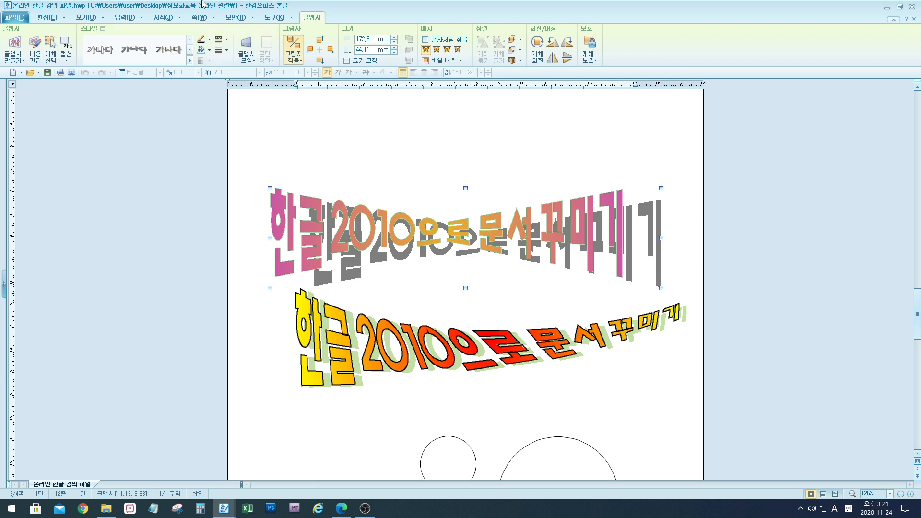
Deselect the 글맵시 object, place the cursor in the blank area above it and view the gallery of 글맵시 styles.
click(125, 18)
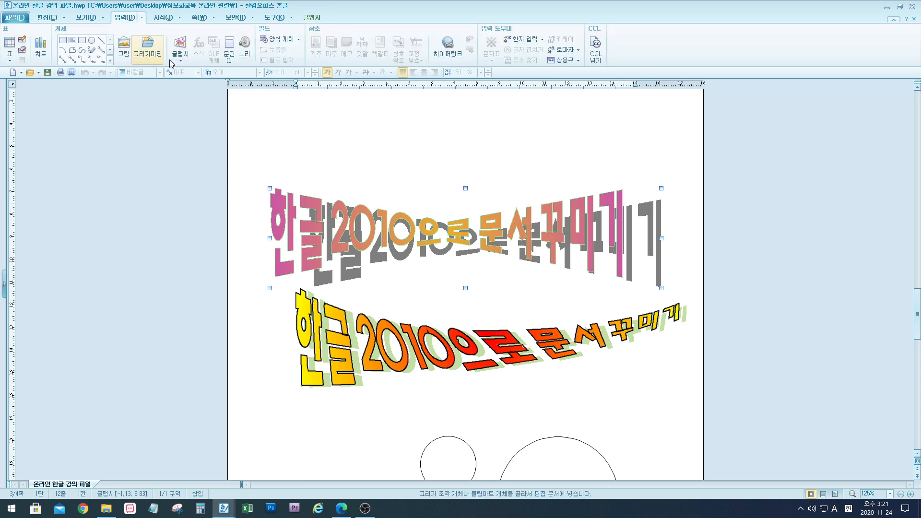
key(Escape)
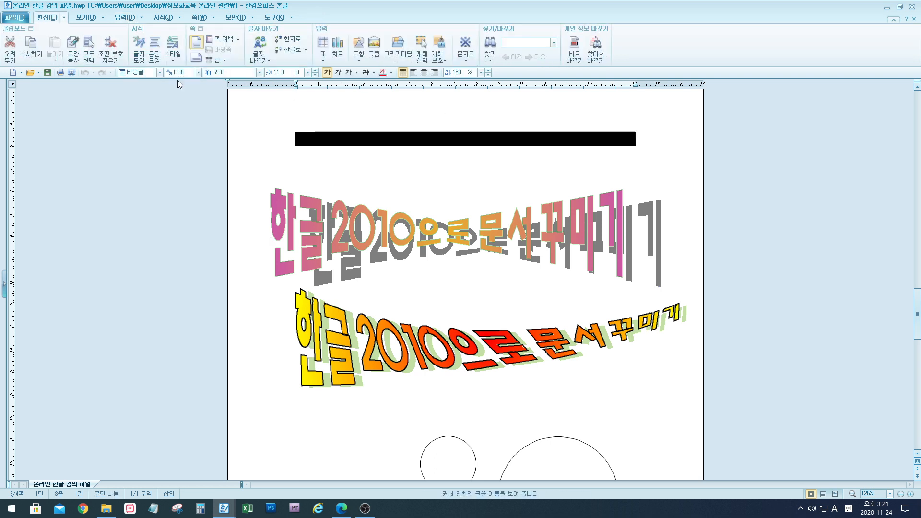
click(124, 18)
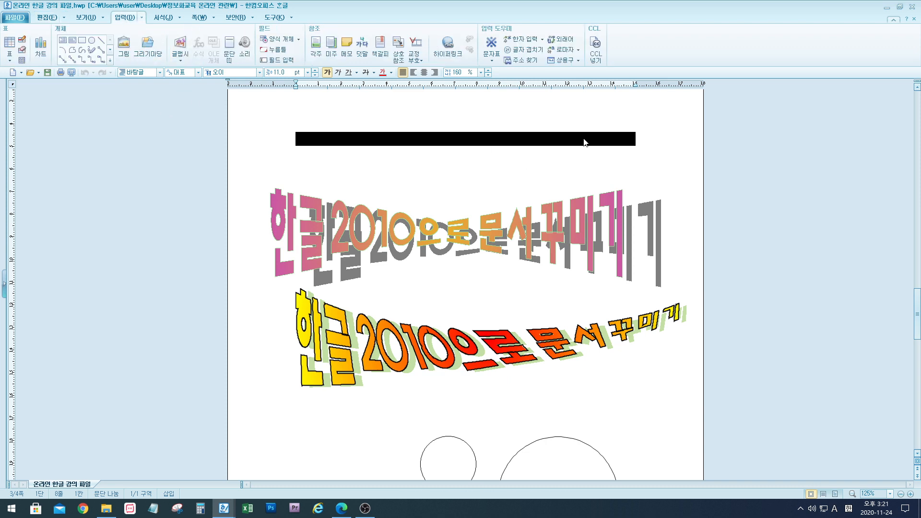
click(666, 171)
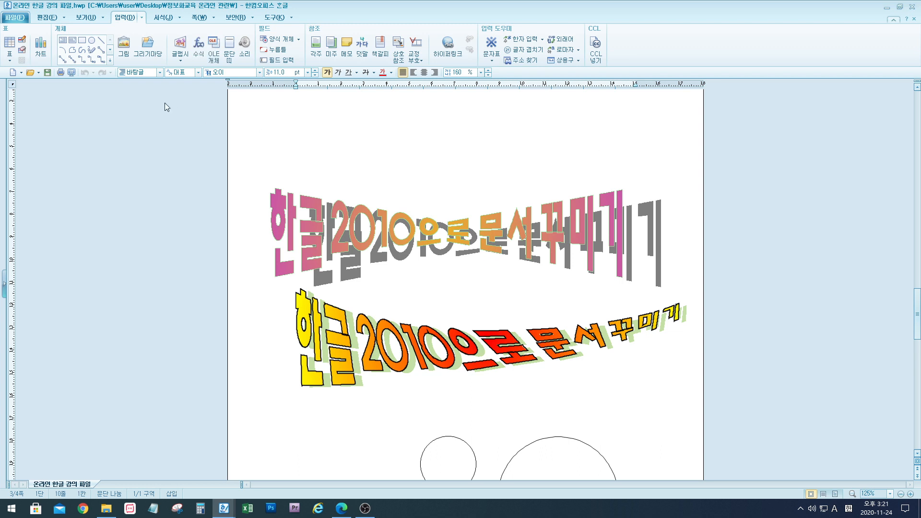
click(181, 61)
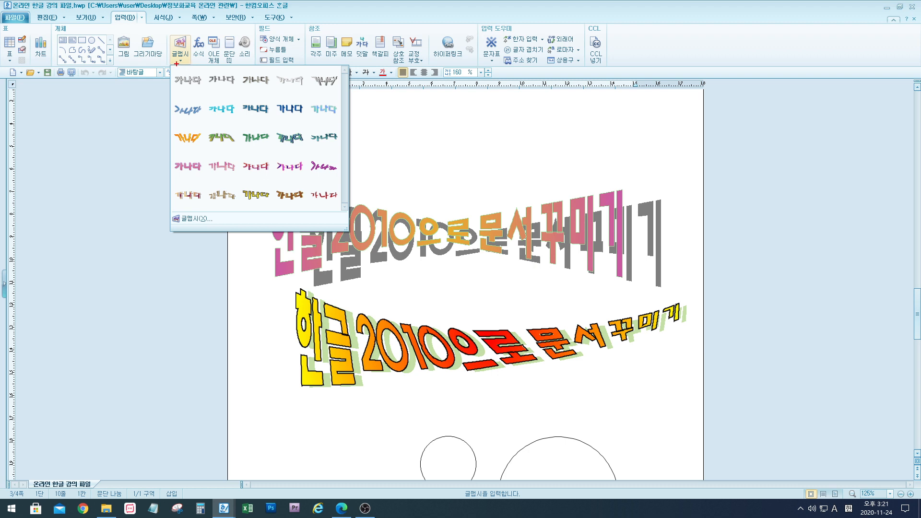
drag(172, 64, 348, 202)
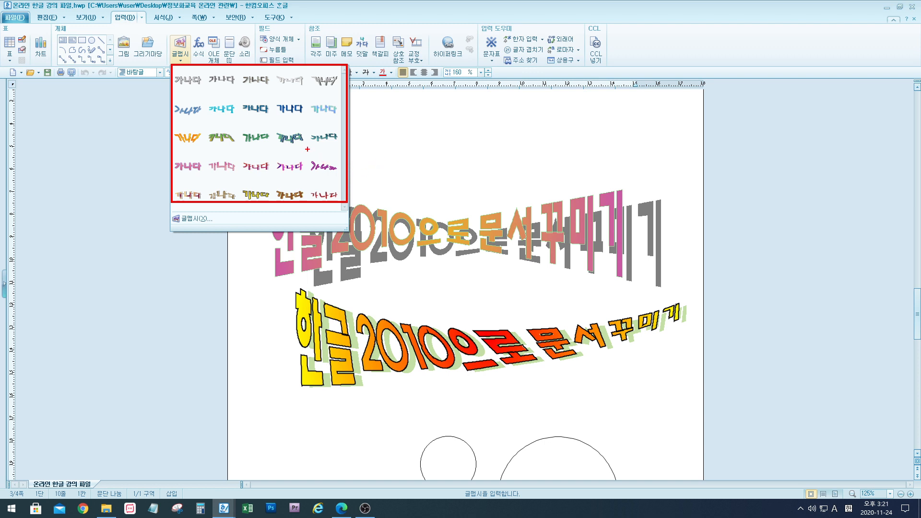
key(Escape)
Insert a 글맵시 reading "글맵시 꾸미기" in the fourth-row purple script style, with a shape curving inward along its upper and lower edges.
click(181, 57)
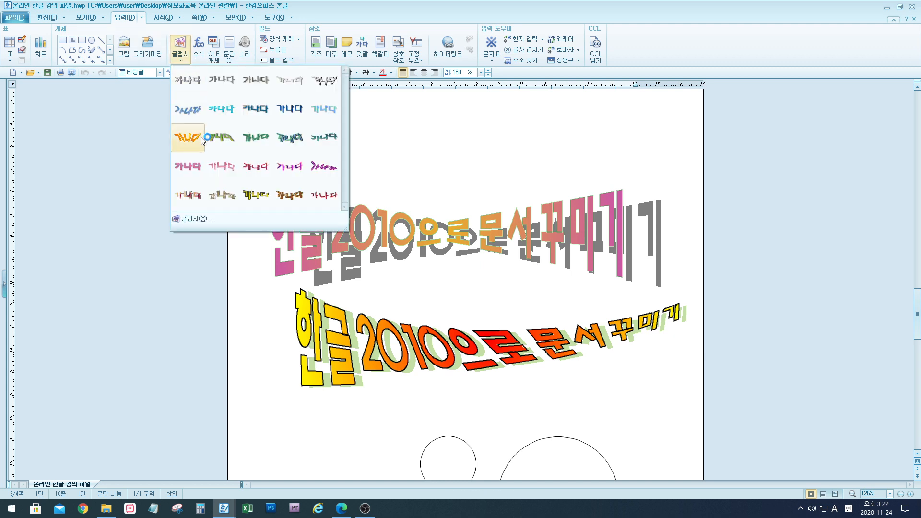
click(325, 167)
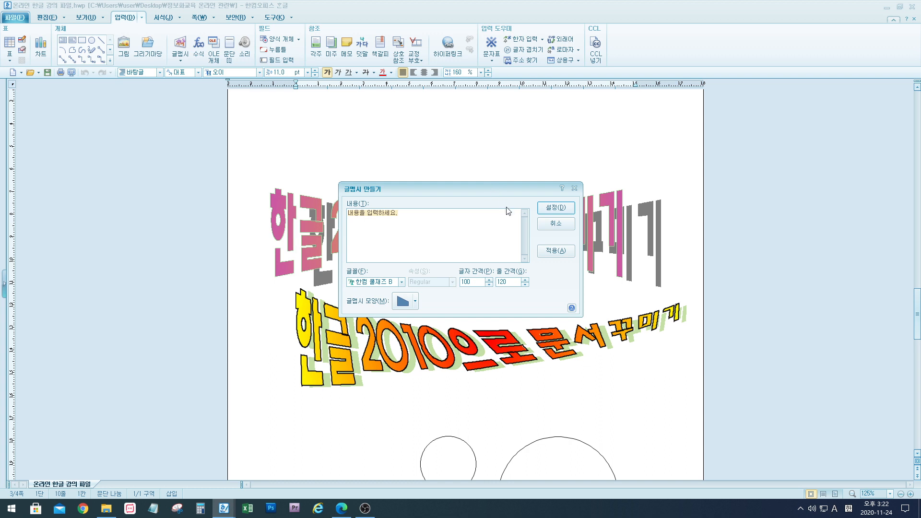
text(글맵시 꾸미기)
click(415, 302)
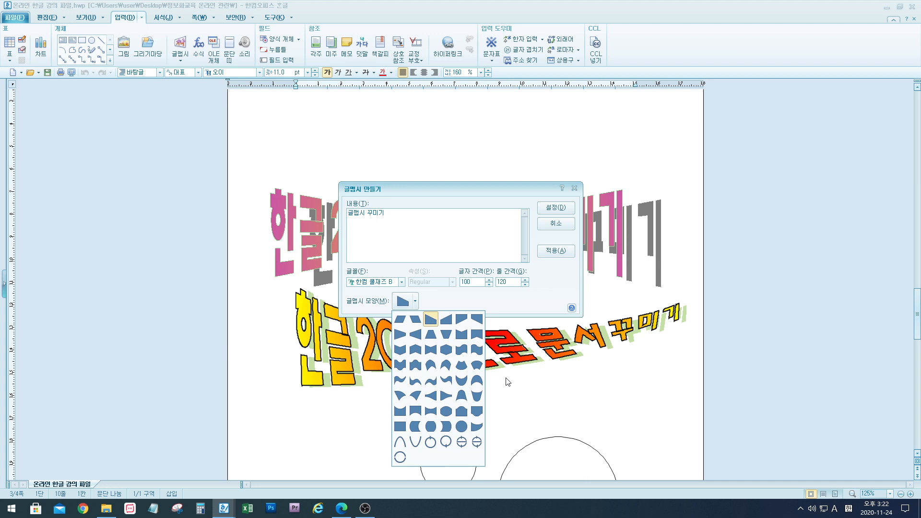
click(429, 411)
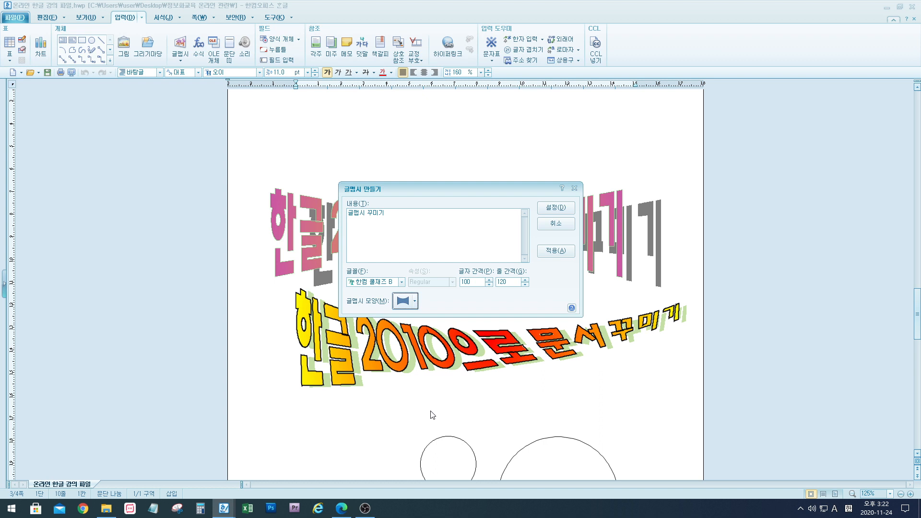
click(557, 207)
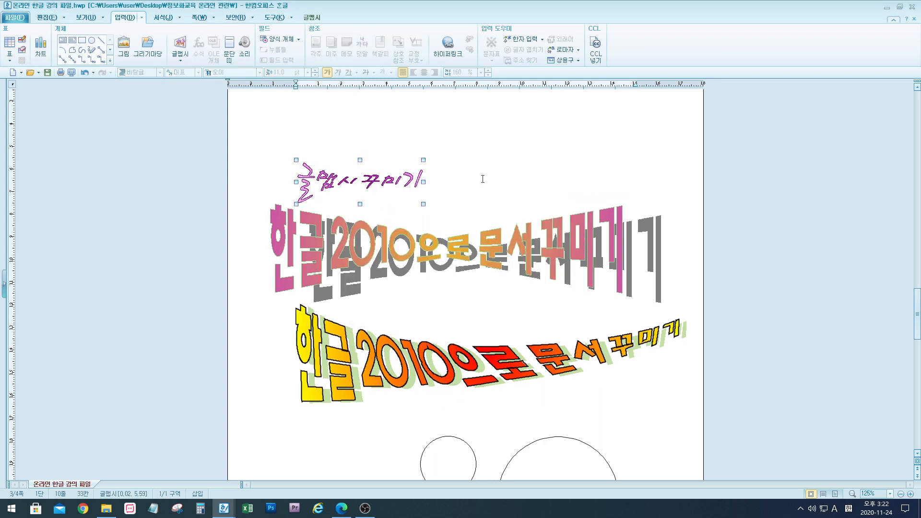
Move the purple 글맵시 above the pink-orange one and enlarge it to about 119 × 25 mm.
drag(396, 182, 588, 161)
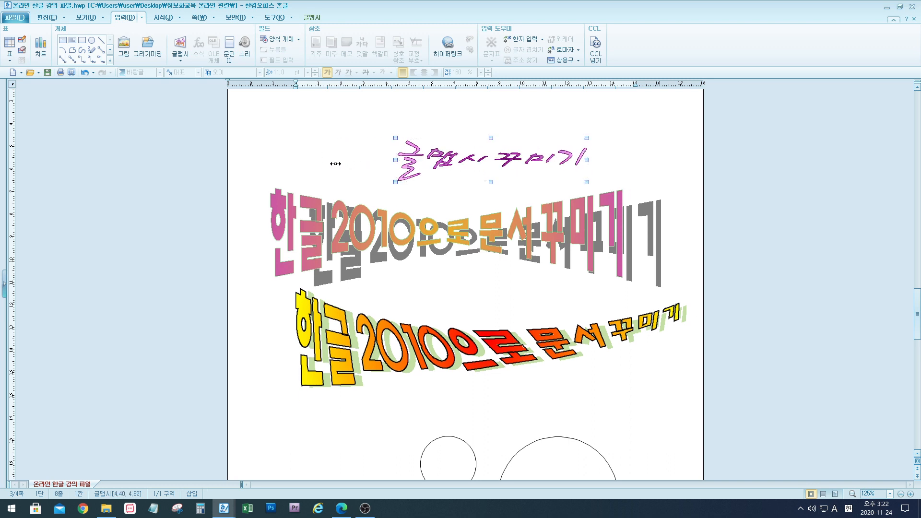
drag(335, 163, 317, 162)
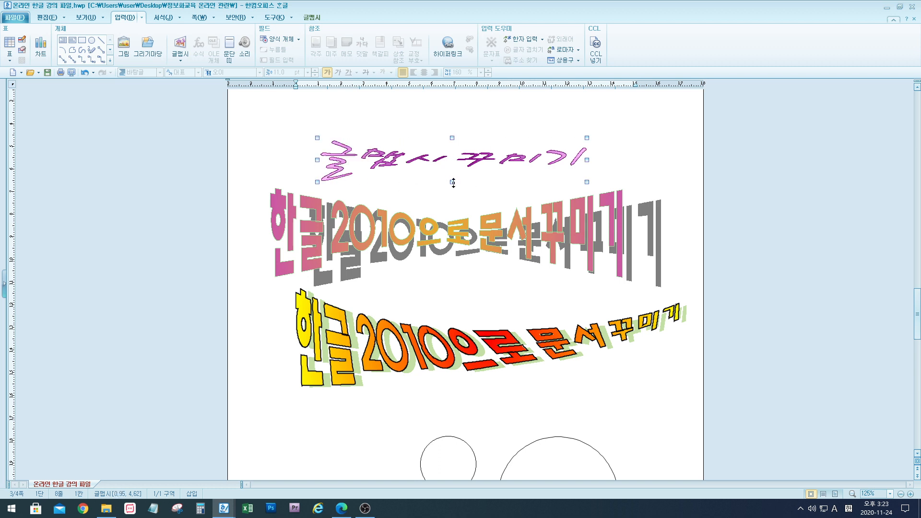
drag(453, 183, 454, 189)
double_click(459, 123)
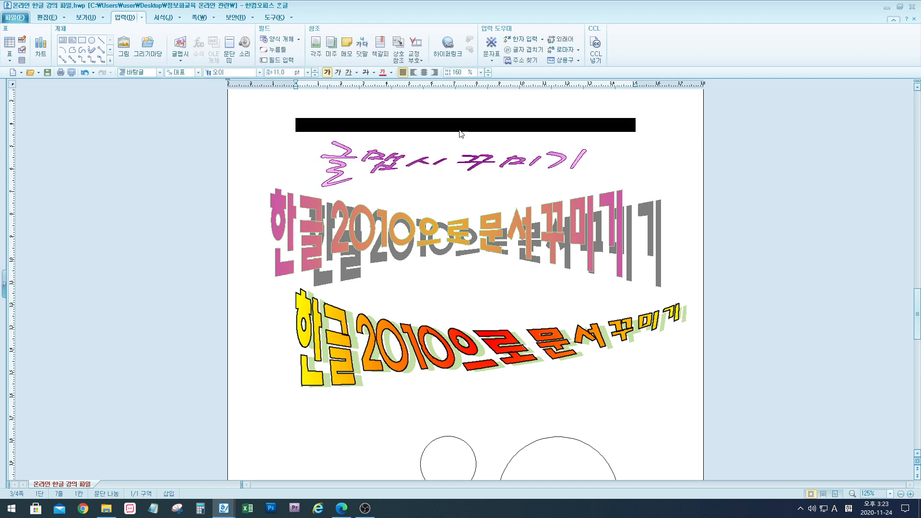
click(462, 142)
click(461, 162)
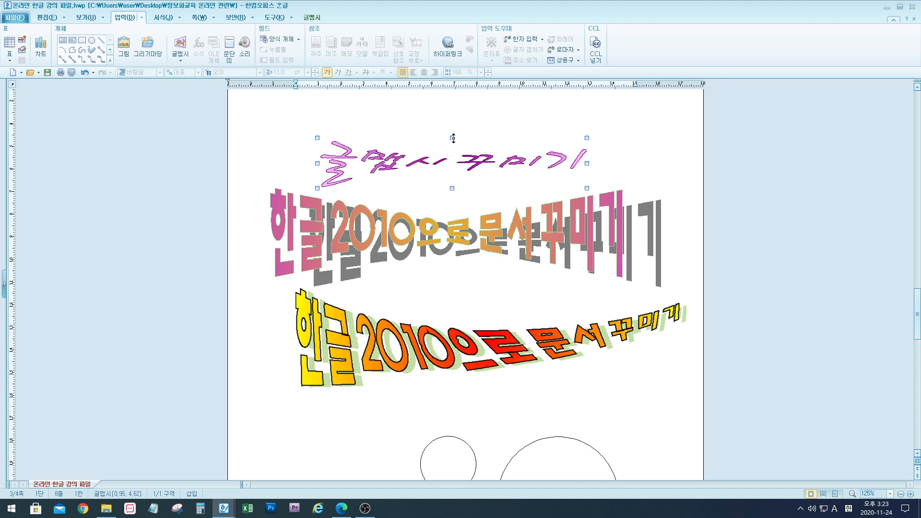
drag(453, 138, 453, 132)
Try moving the yellow-red 글맵시 lower on the page, then undo the move.
click(549, 354)
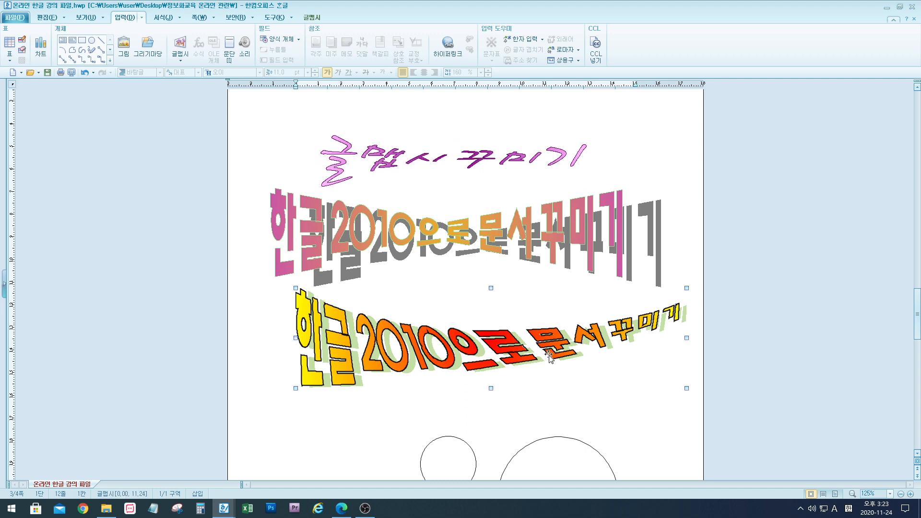
drag(550, 354, 546, 397)
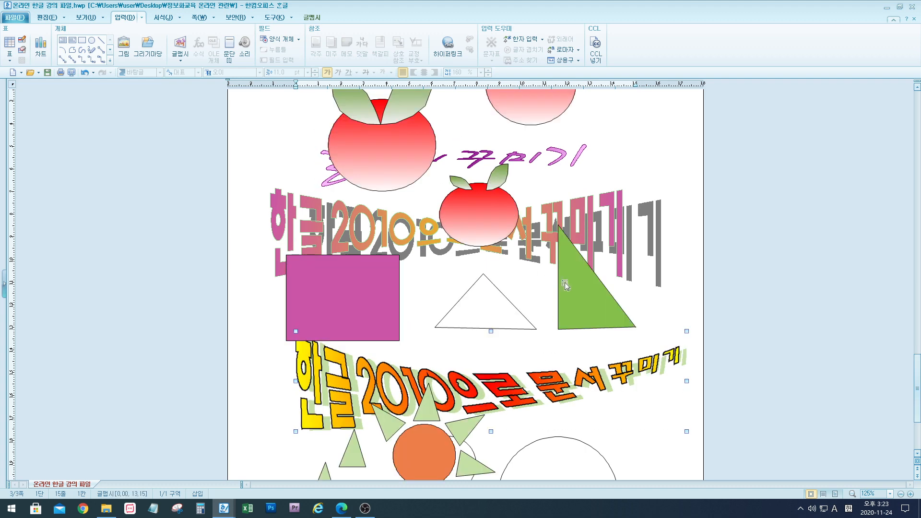
key(ctrl+z)
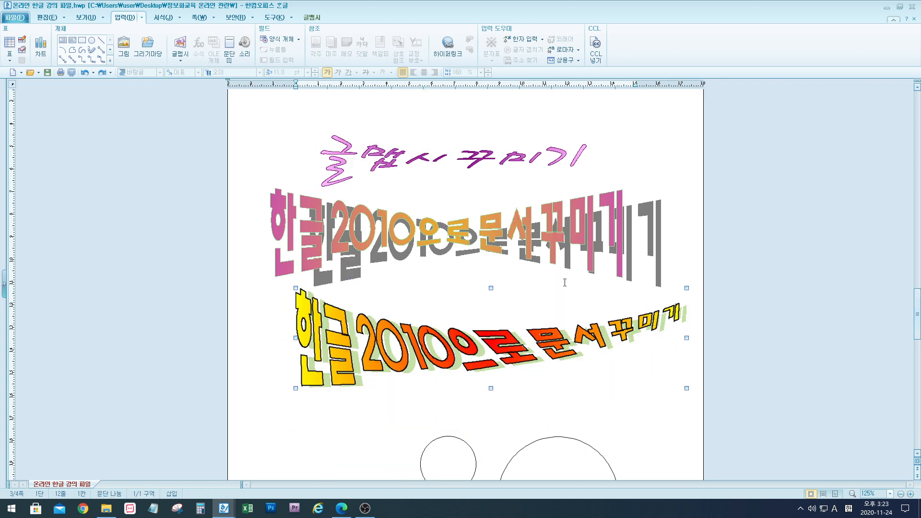
Try lowering the upper edge of the pink-orange 글맵시, undo it, and reselect the purple 글맵시.
click(608, 223)
drag(466, 188, 465, 217)
key(ctrl+z)
drag(573, 349, 567, 349)
click(557, 151)
Delete the large and small outlined circles below the yellow-red 글맵시.
scroll(585, 278, down, 5)
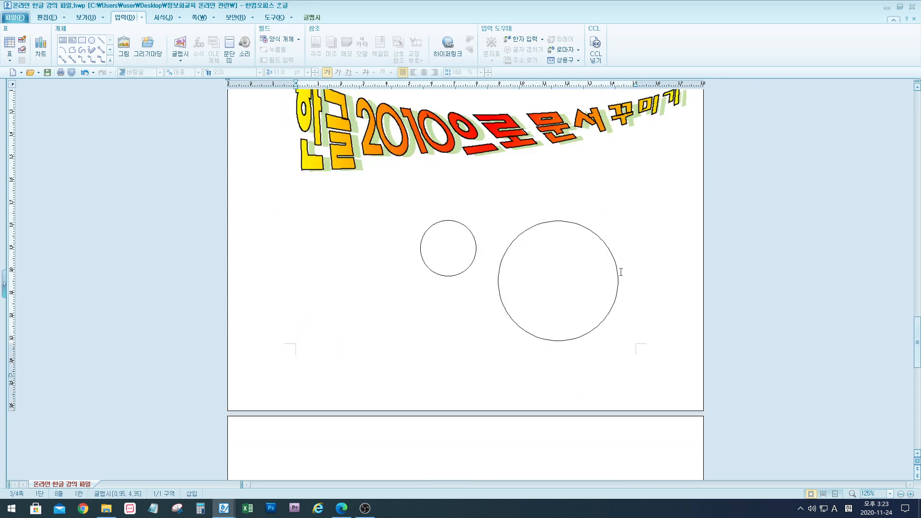
click(611, 281)
key(Delete)
click(462, 252)
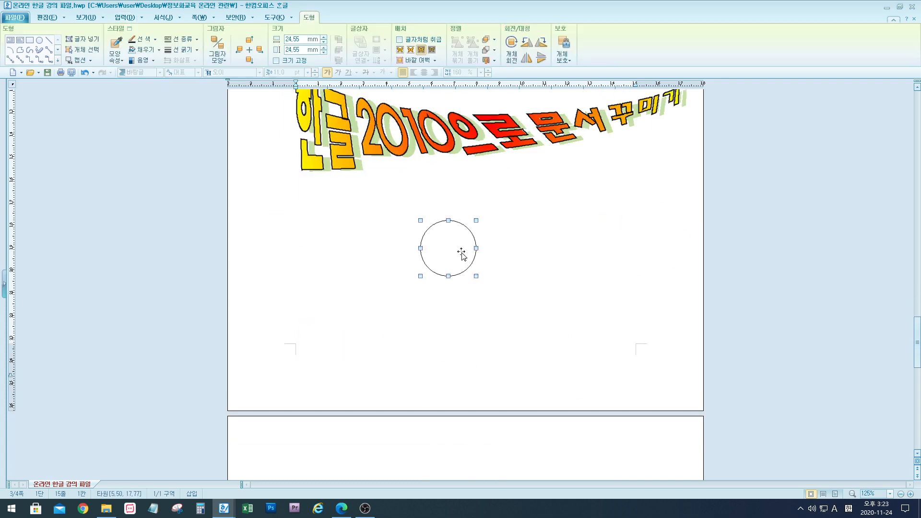
key(Delete)
Move the yellow-red 글맵시 further down and delete the green triangle, the white triangle and the magenta rectangle.
click(531, 141)
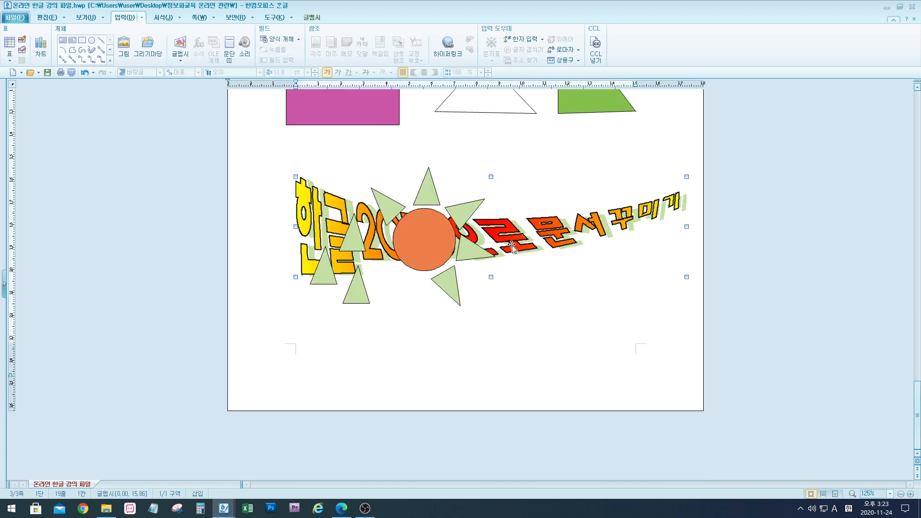
scroll(519, 247, up, 5)
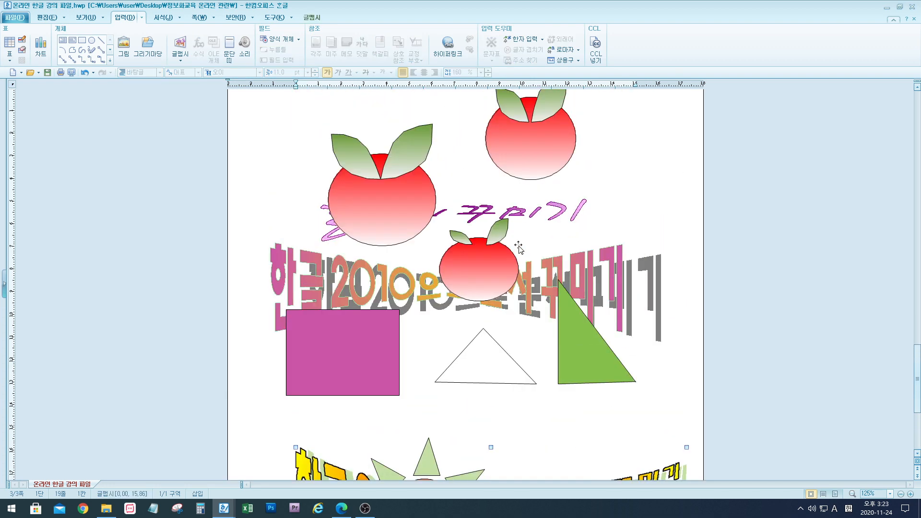
click(573, 345)
key(Delete)
scroll(523, 369, down, 4)
click(497, 226)
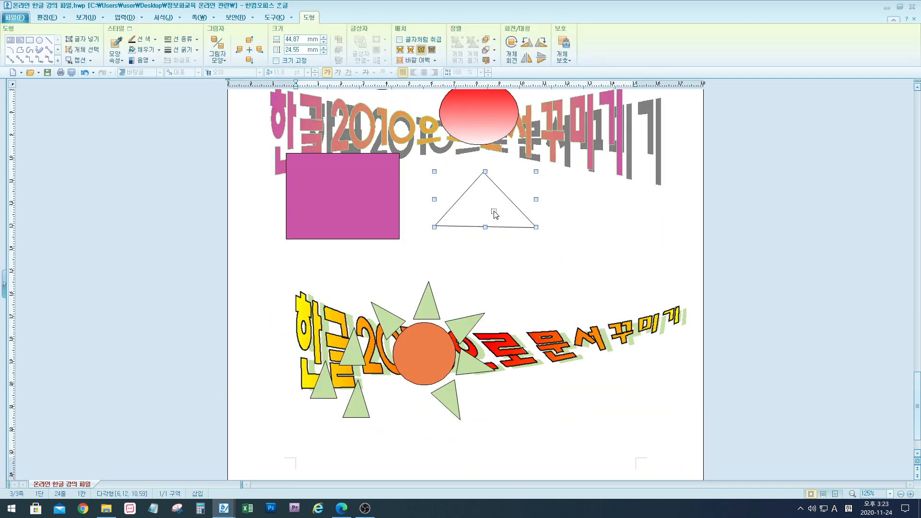
key(Delete)
click(393, 196)
key(Delete)
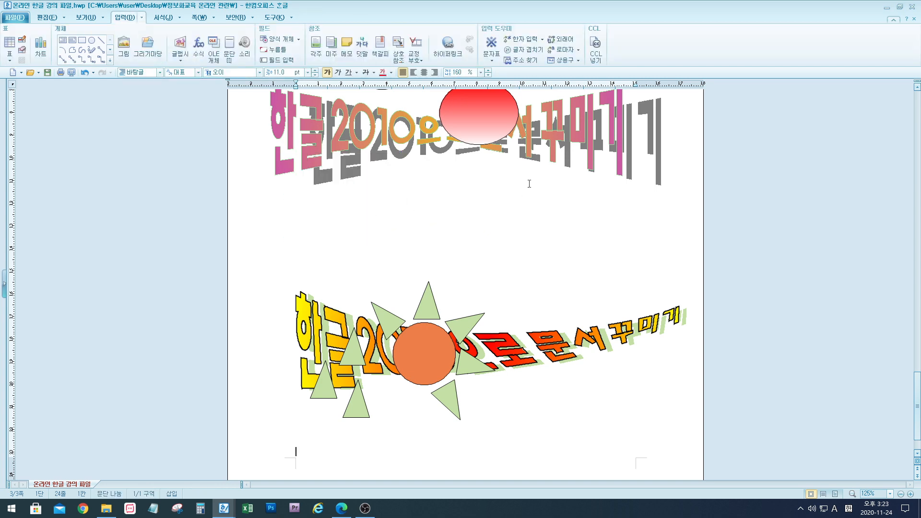
Undo the deletion of the triangles and rectangle and the move of the yellow-red 글맵시, checking the shapes on the following page.
scroll(540, 196, up, 3)
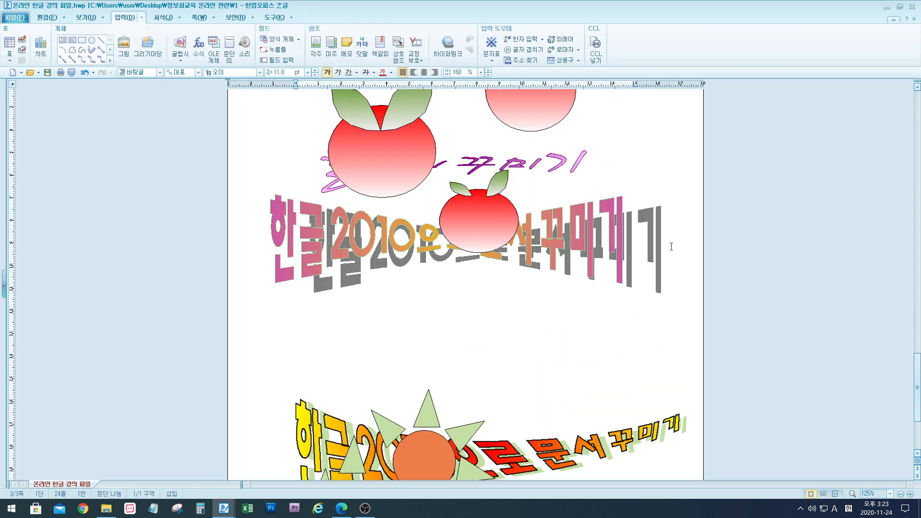
click(646, 253)
key(ctrl+z)
key(ctrl+z)
key(ctrl+z)
key(ctrl+z)
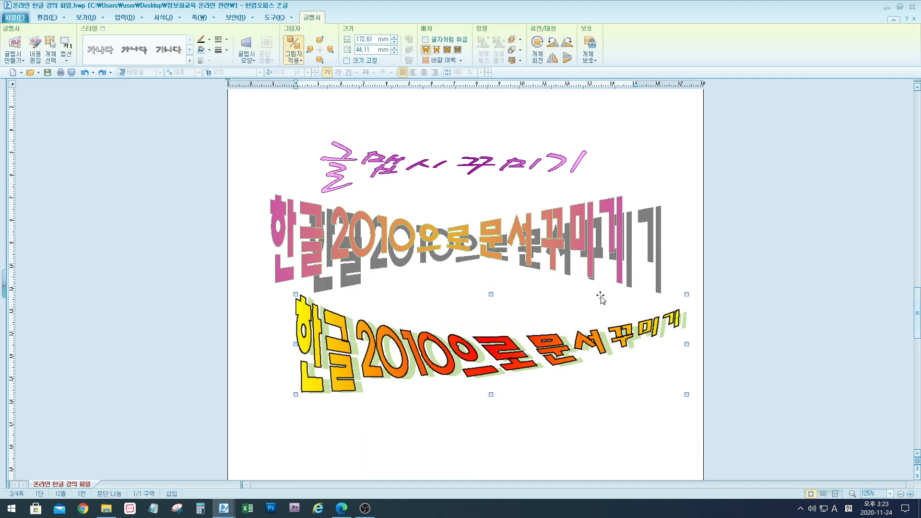
scroll(584, 342, down, 10)
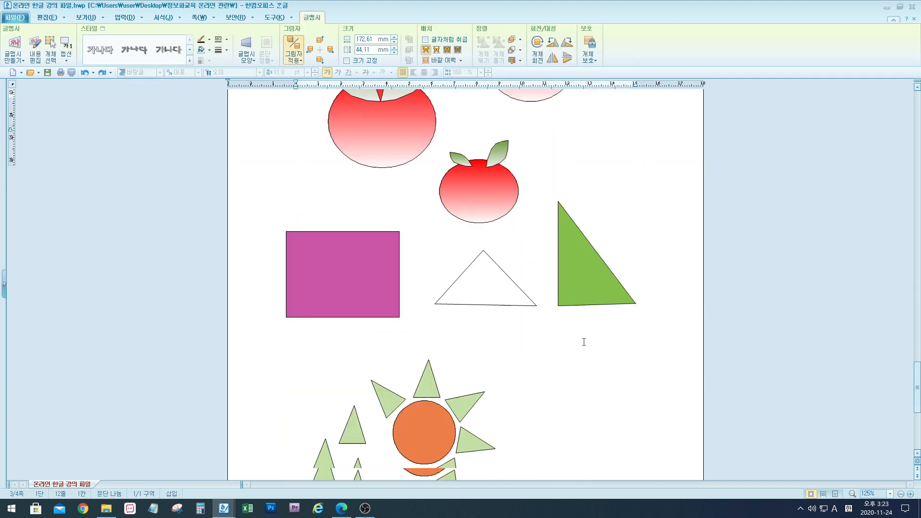
scroll(583, 342, up, 10)
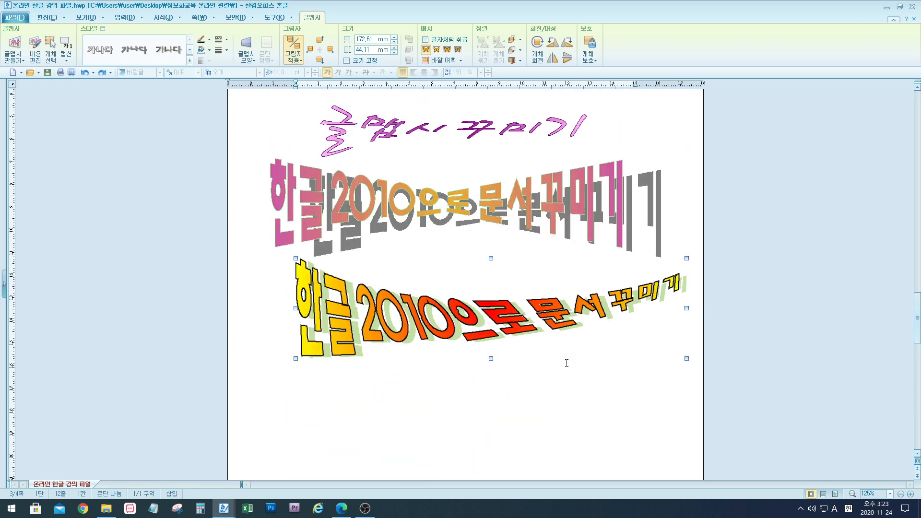
Try deleting the pink-orange 글맵시, then undo the deletion.
click(591, 214)
key(Delete)
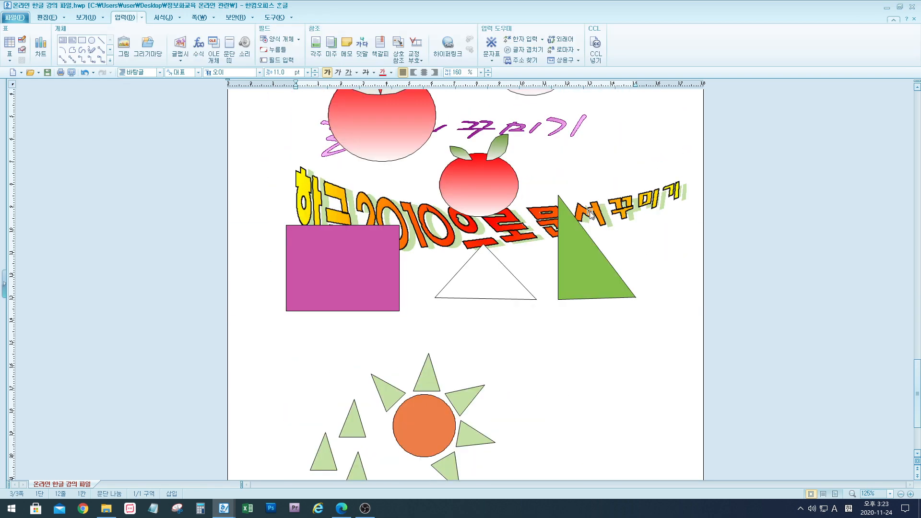
key(ctrl+z)
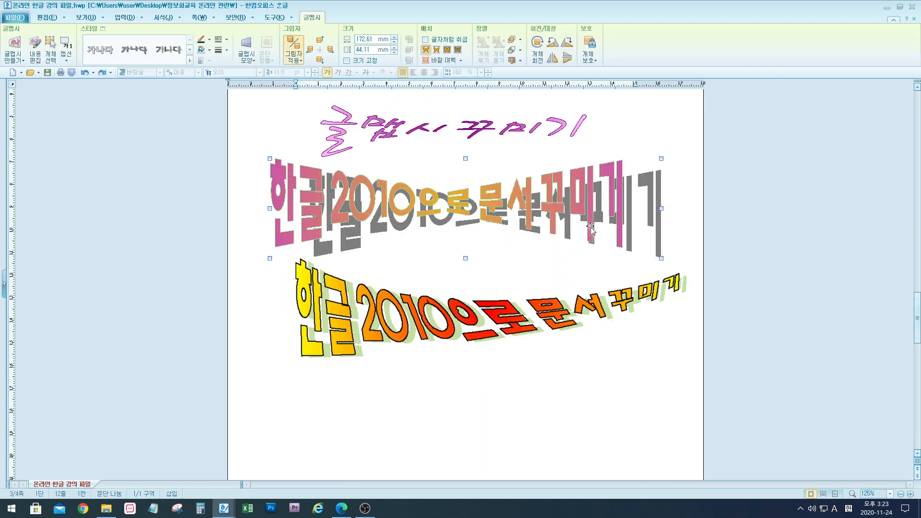
Try shifting the yellow-red 글맵시 slightly downward, then undo the shift.
scroll(591, 191, up, 2)
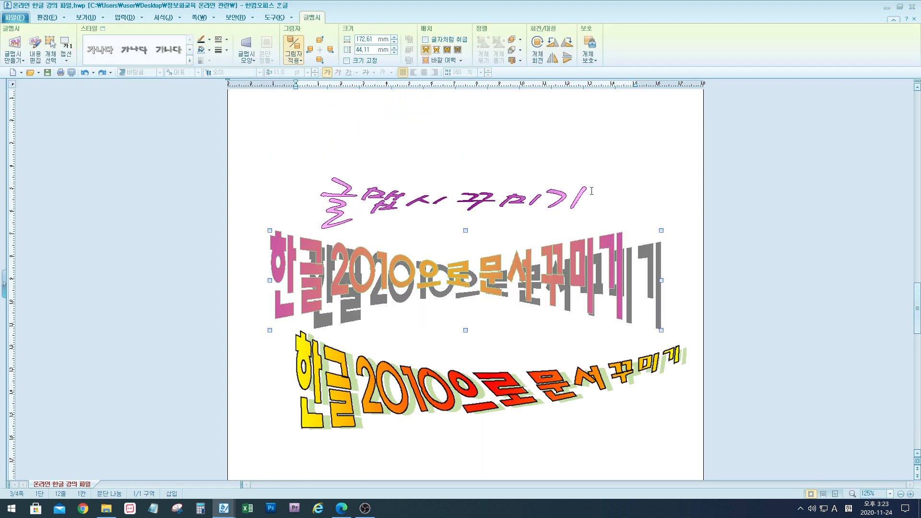
click(514, 390)
drag(513, 389, 515, 407)
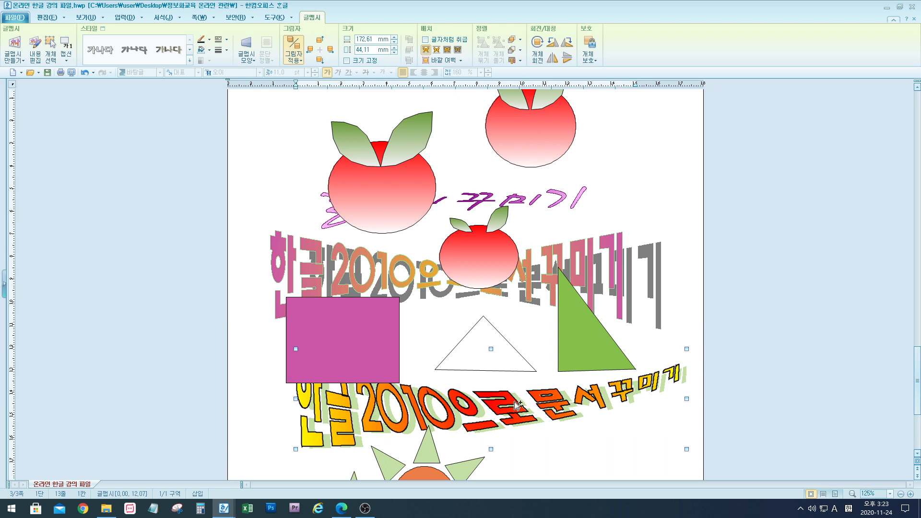
key(ctrl+z)
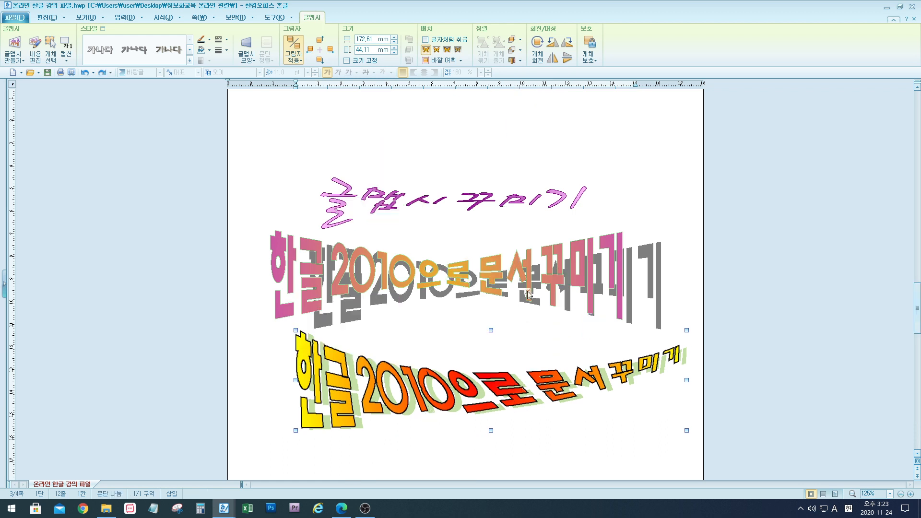
Move the purple "글맵시 꾸미기" object slightly higher, leaving more space above the pink-orange 글맵시.
click(552, 201)
drag(552, 201, 559, 192)
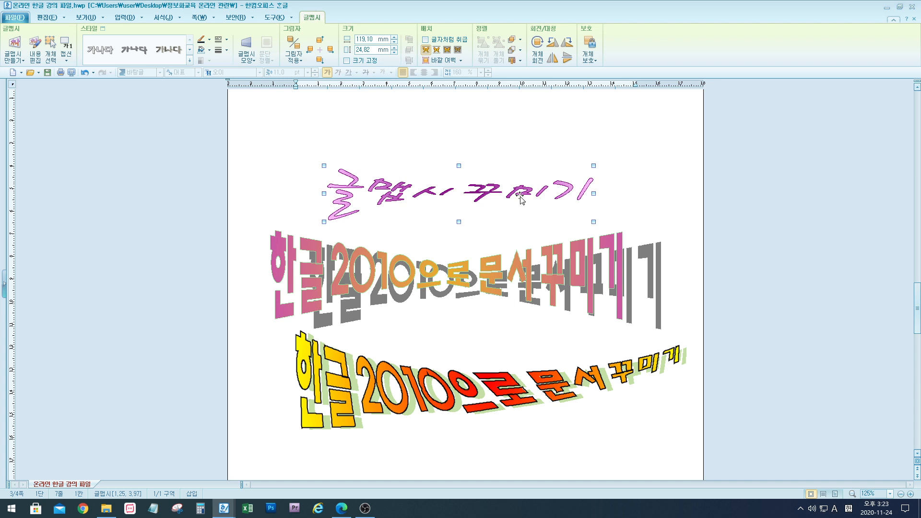
drag(524, 200, 526, 189)
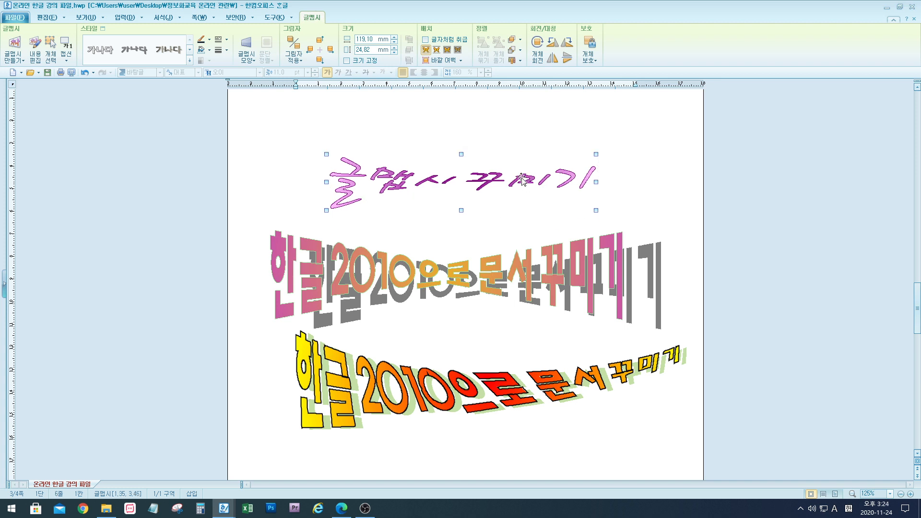
Give the purple "글맵시 꾸미기" a 비연속 shadow in light green, offset towards 오른쪽 아래.
right_click(523, 179)
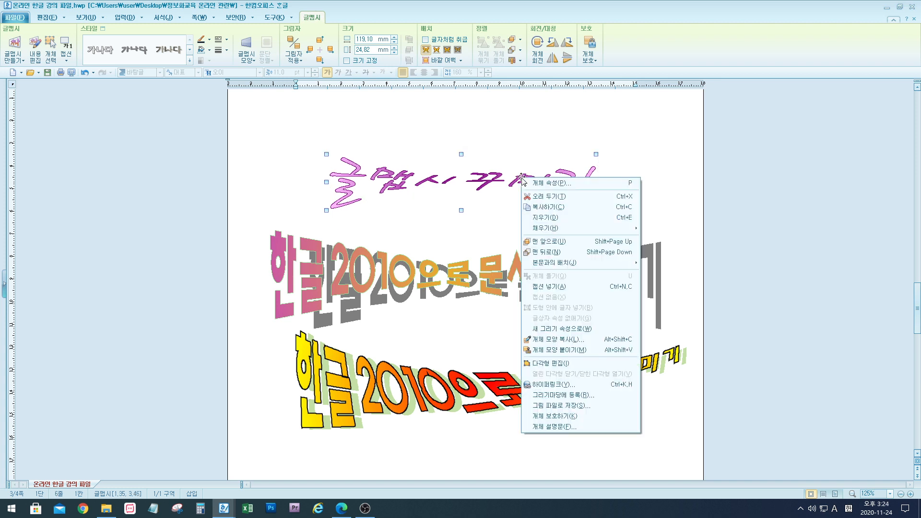
click(547, 186)
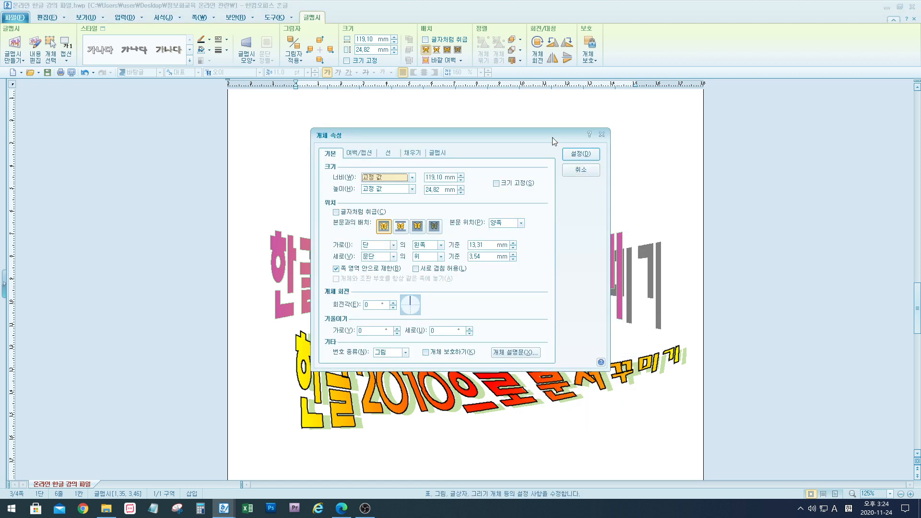
drag(551, 137, 730, 123)
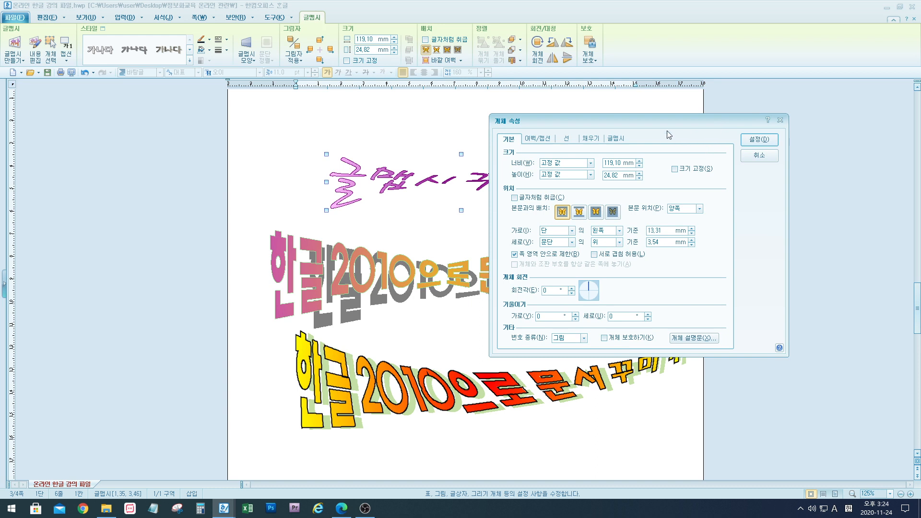
click(618, 140)
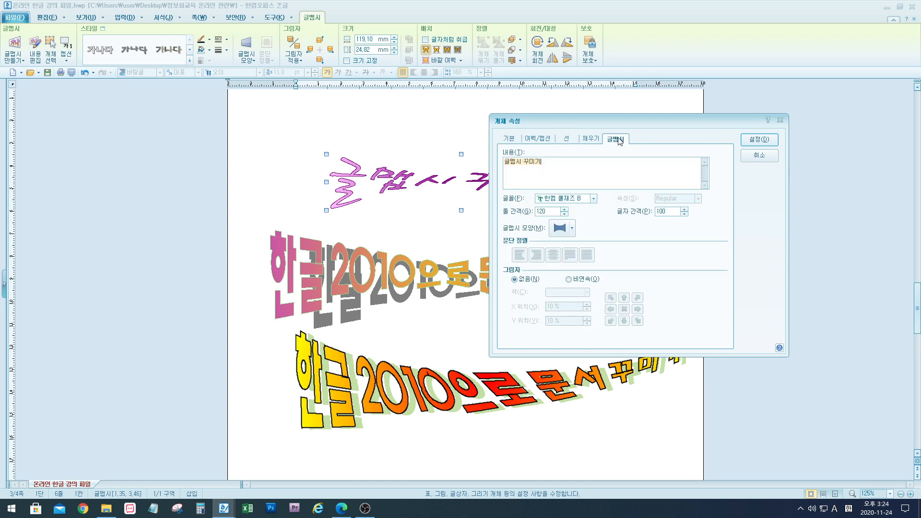
click(569, 280)
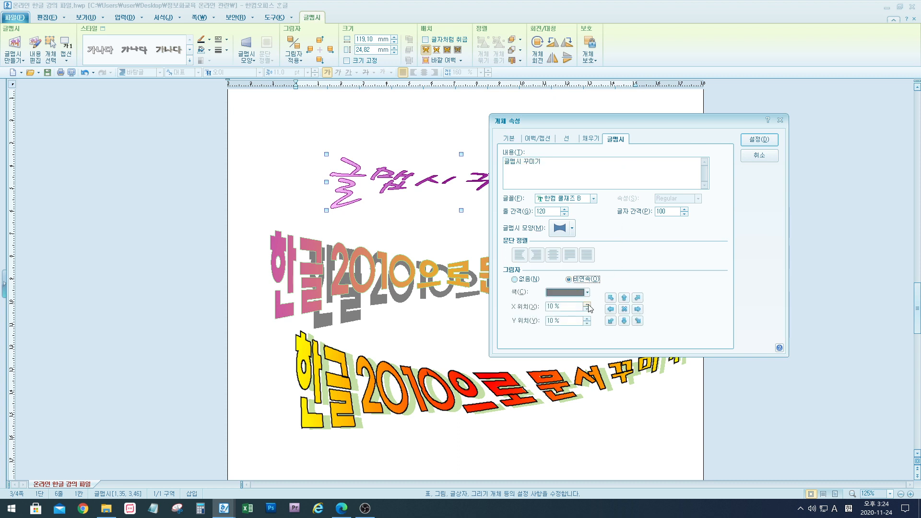
click(586, 293)
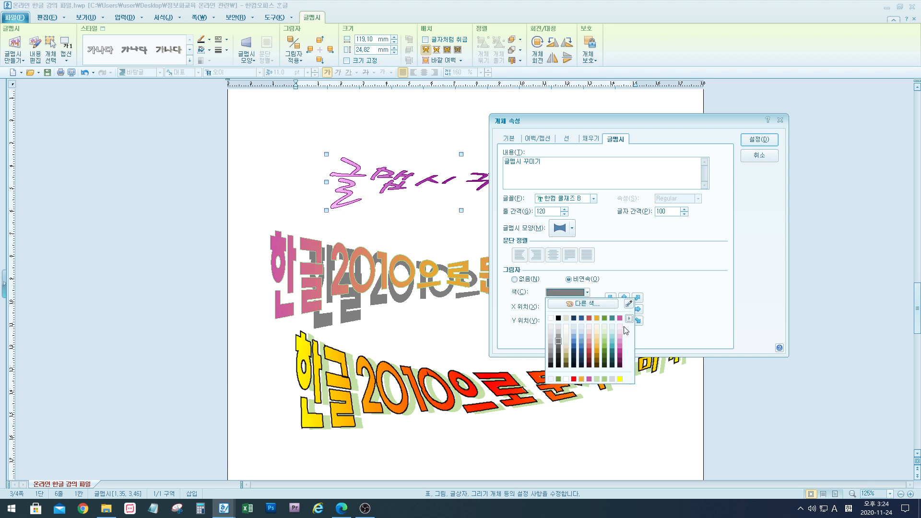
click(605, 336)
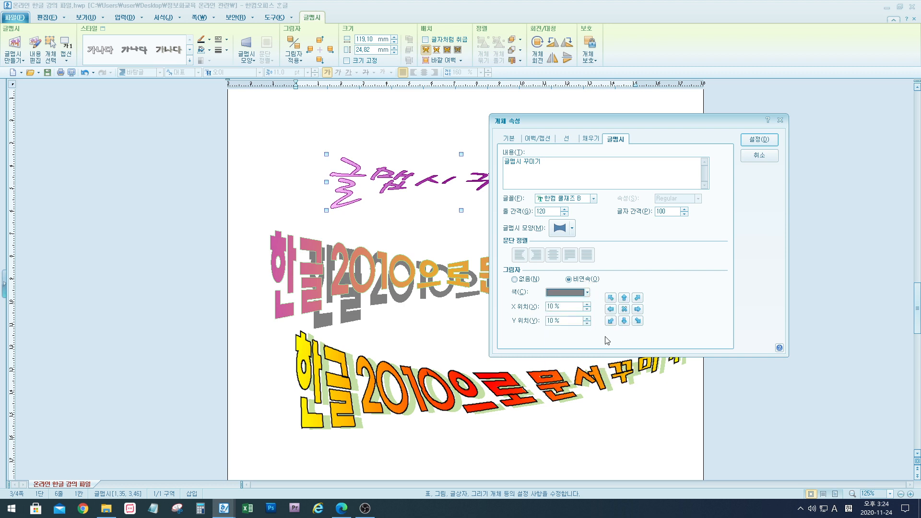
click(637, 322)
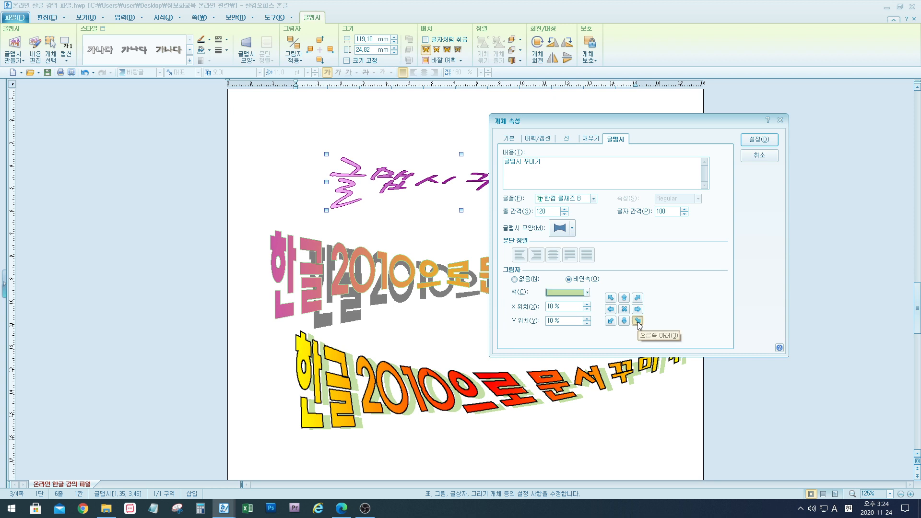
Set the shadow's X 위치 and Y 위치 both to 5 %.
click(588, 310)
click(587, 309)
click(588, 310)
click(587, 310)
click(587, 310)
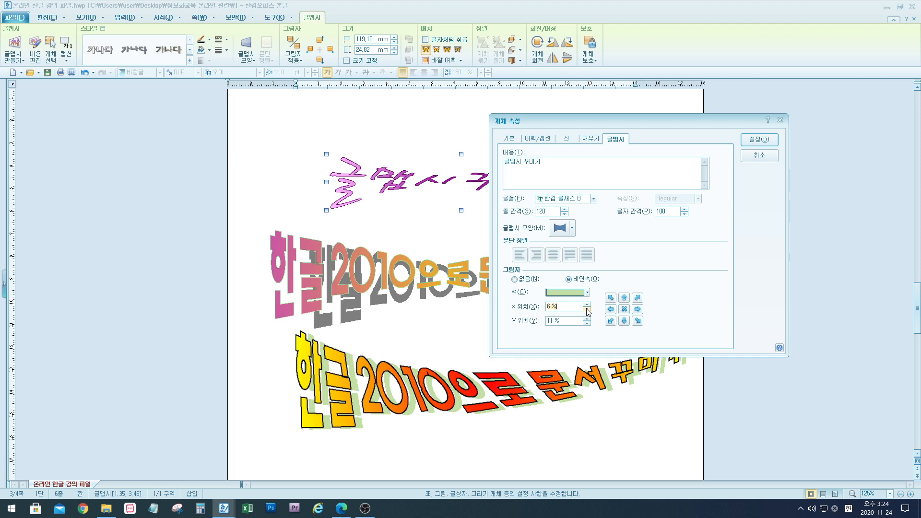
click(588, 310)
click(587, 324)
click(587, 323)
click(587, 323)
click(587, 323)
click(587, 323)
click(587, 323)
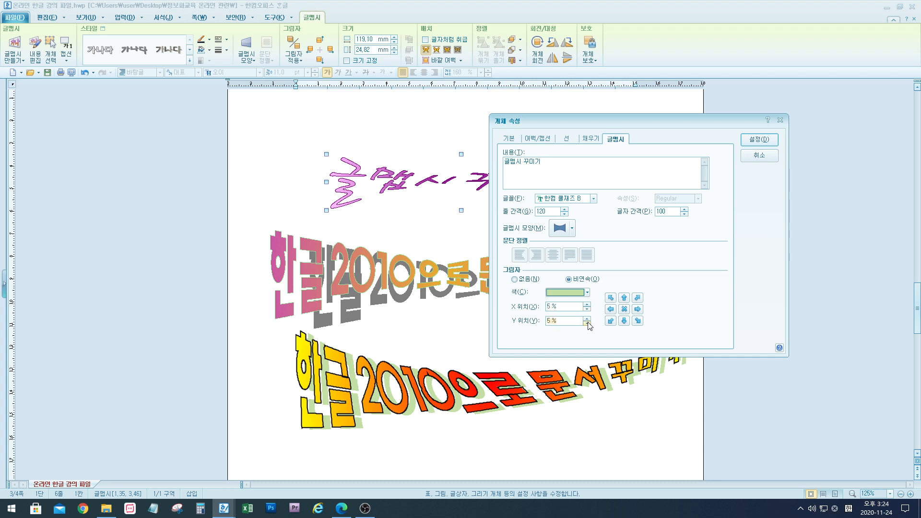
Check the 글맵시's fill and line settings and apply the property changes.
click(591, 139)
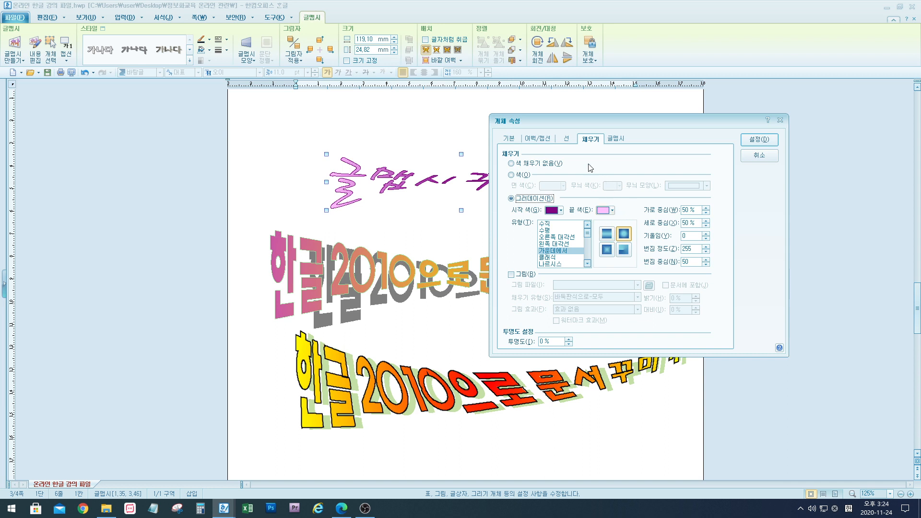
click(570, 139)
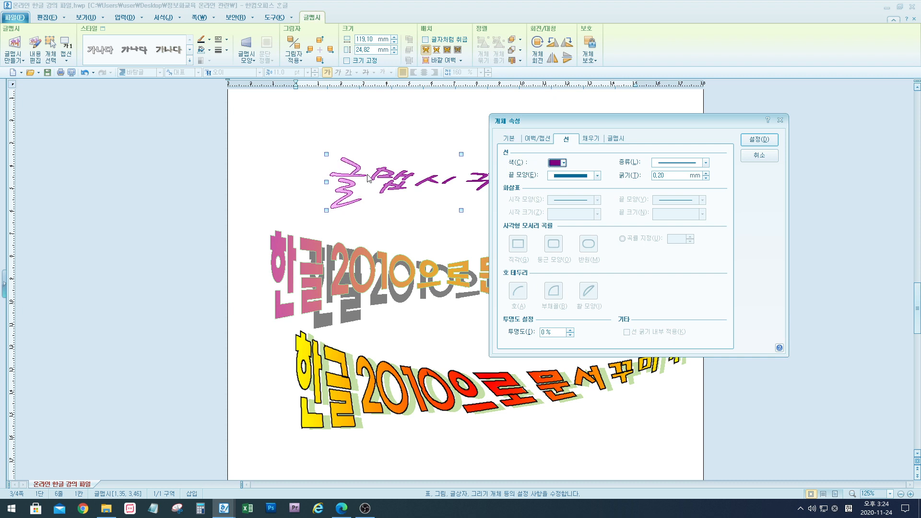
click(774, 140)
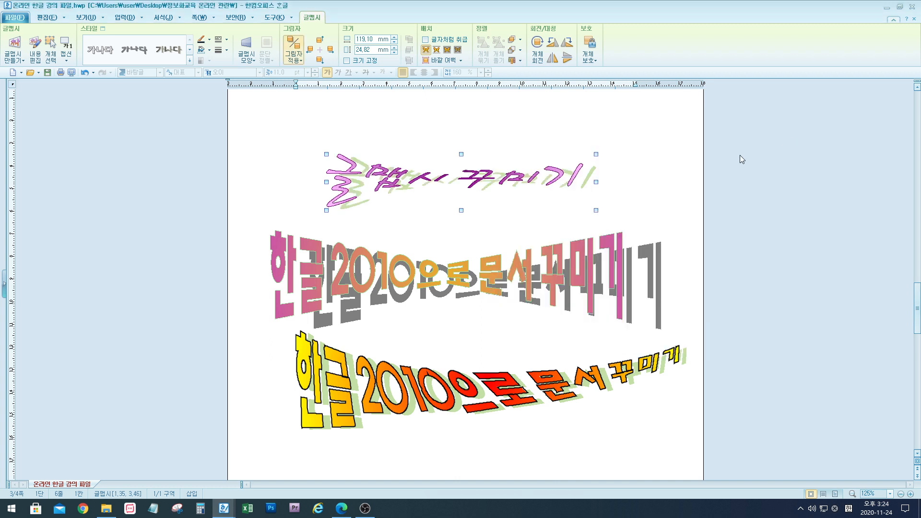
Stretch the purple 글맵시 on both sides to a width of about 141 mm.
drag(597, 181, 620, 181)
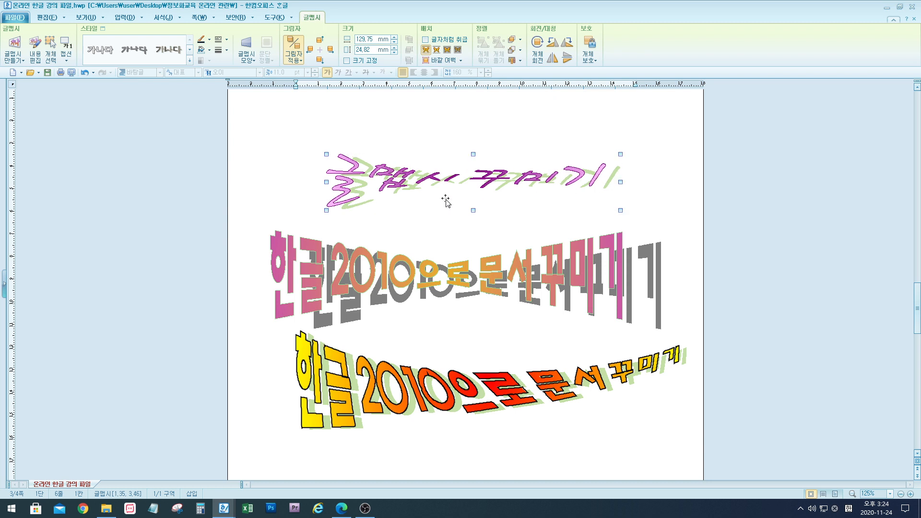
drag(326, 182, 302, 182)
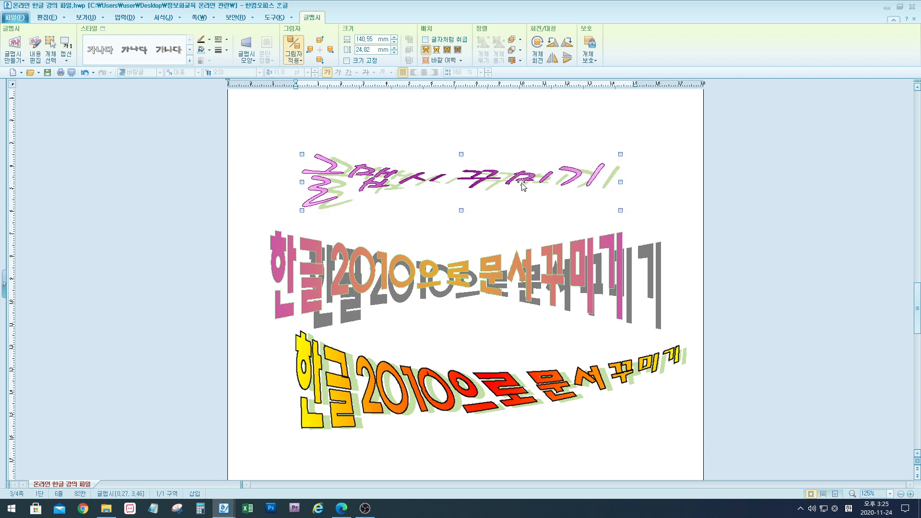
Look through the fonts available for the purple 글맵시 in its properties and close them without changing anything.
right_click(528, 179)
click(551, 185)
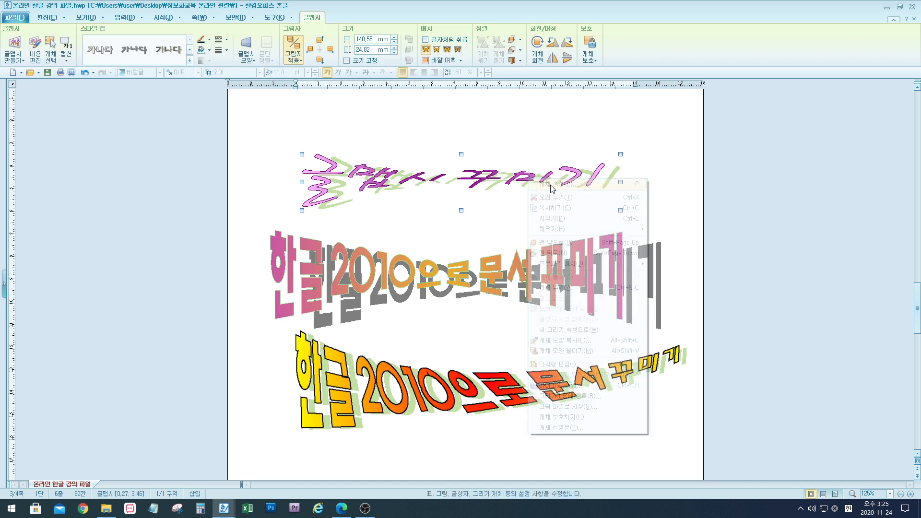
click(437, 153)
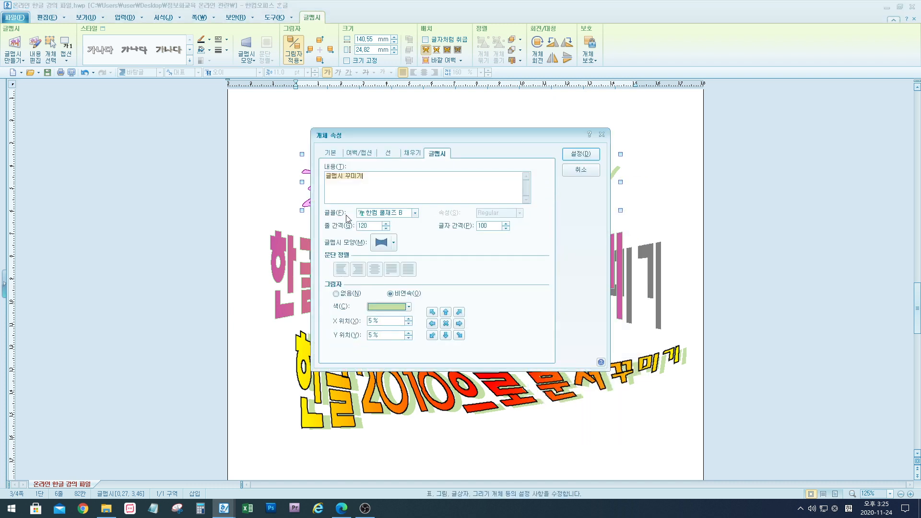
drag(517, 134, 649, 118)
click(546, 197)
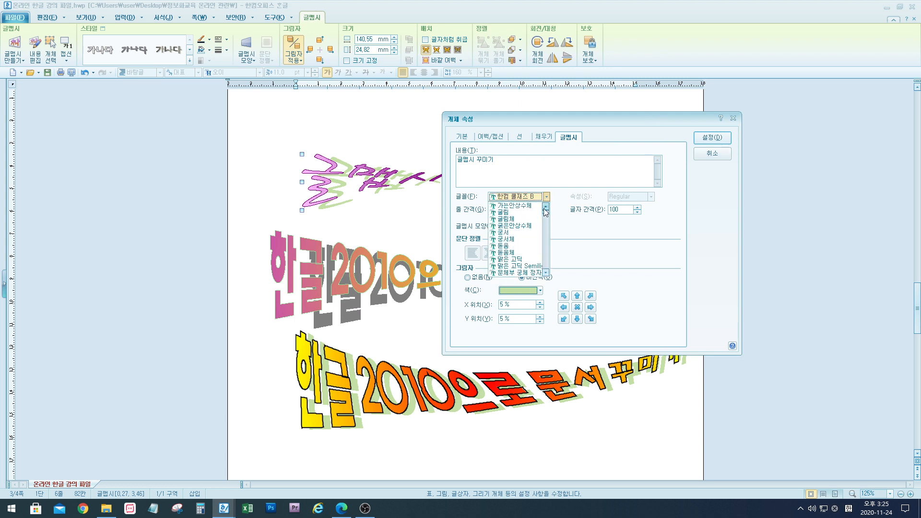
click(546, 224)
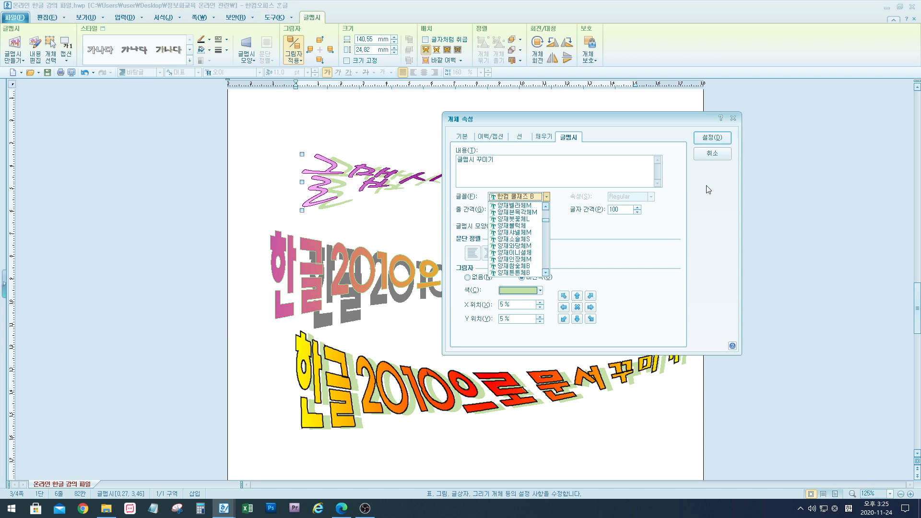
click(720, 142)
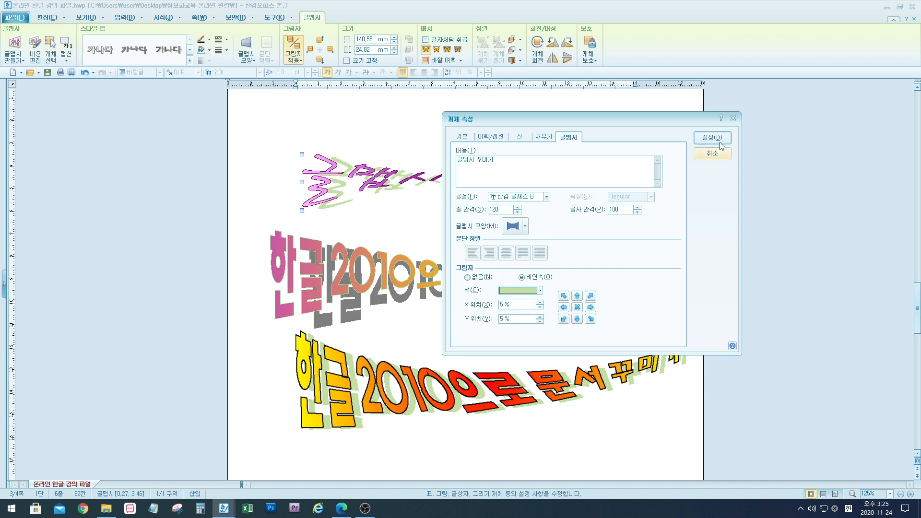
click(734, 118)
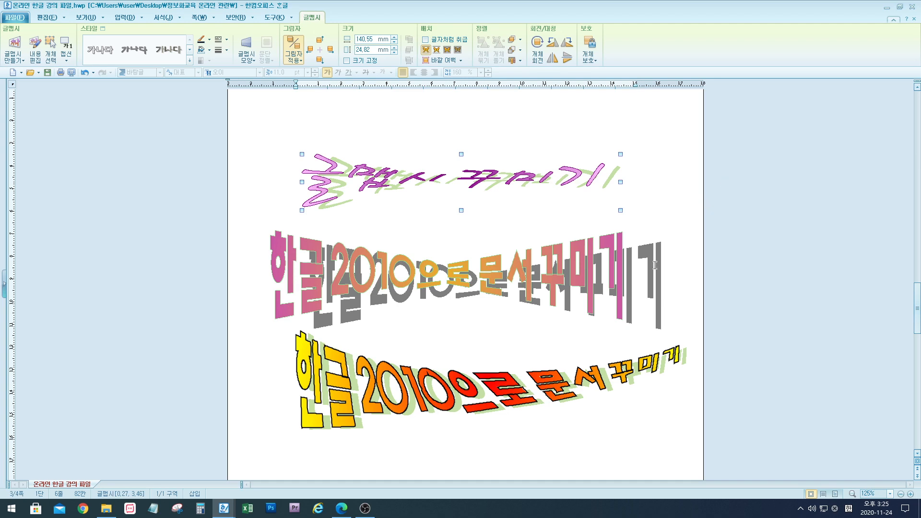
Draw a freehand leaf outline about 25 × 30 mm beside the upper-right apple on the shapes page, and delete it.
scroll(669, 254, down, 10)
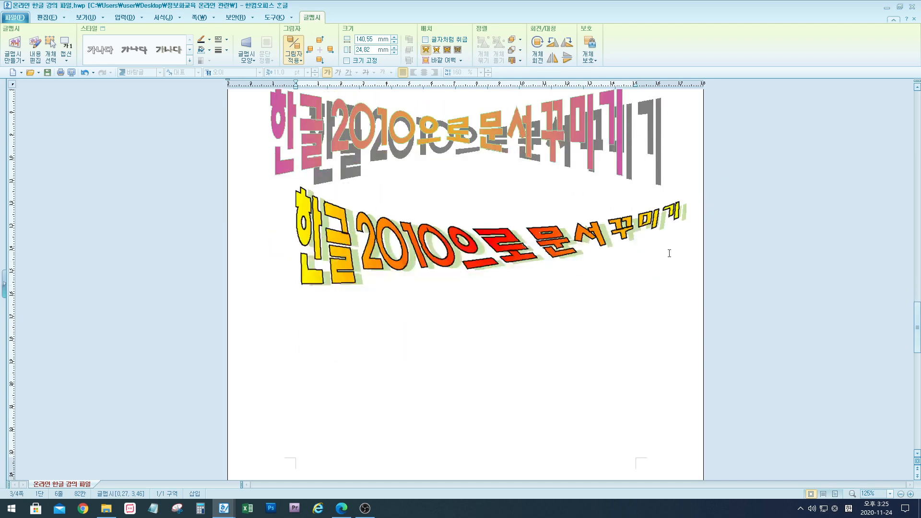
scroll(669, 253, down, 5)
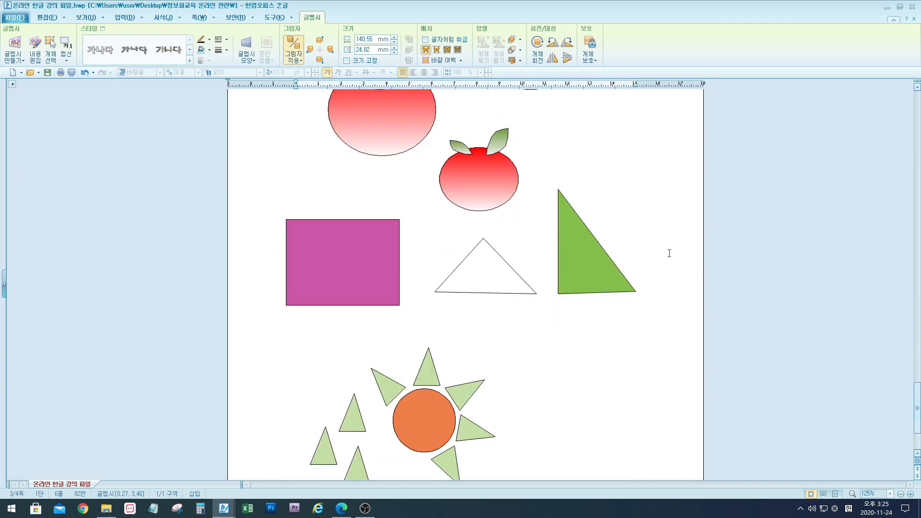
scroll(670, 253, down, 3)
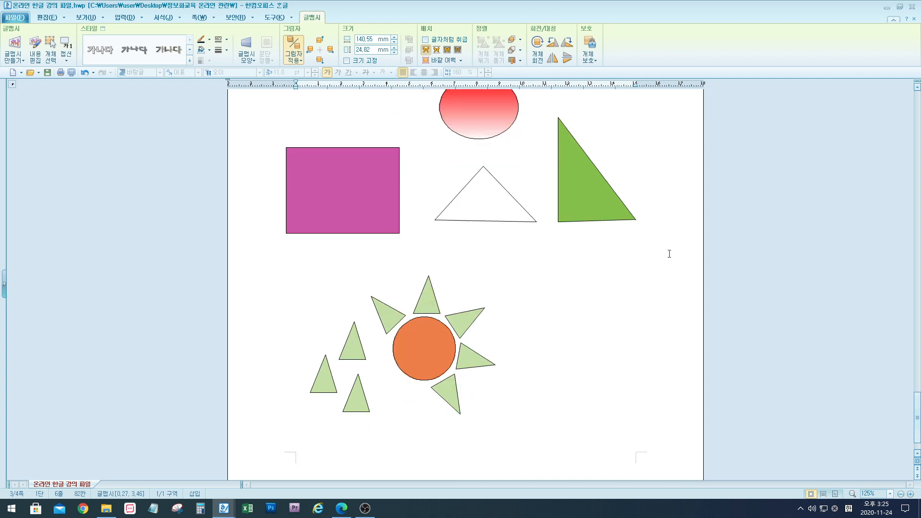
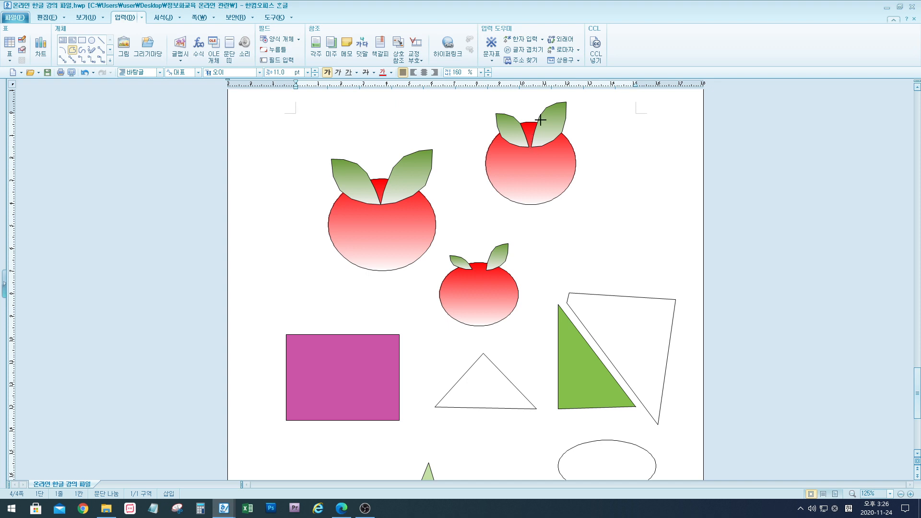
mouse_move(590, 232)
mouse_down()
mouse_move(598, 200)
mouse_move(623, 171)
mouse_move(636, 192)
mouse_move(628, 224)
mouse_move(591, 235)
mouse_up()
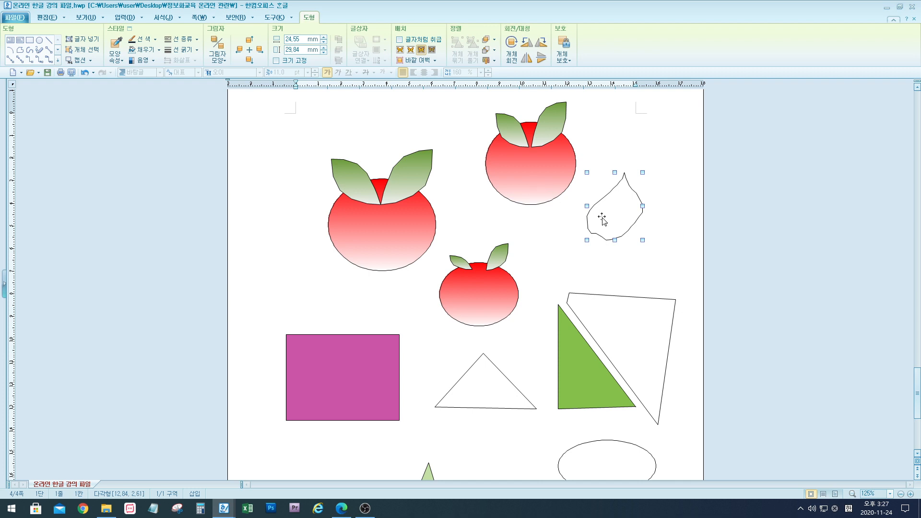
key(Delete)
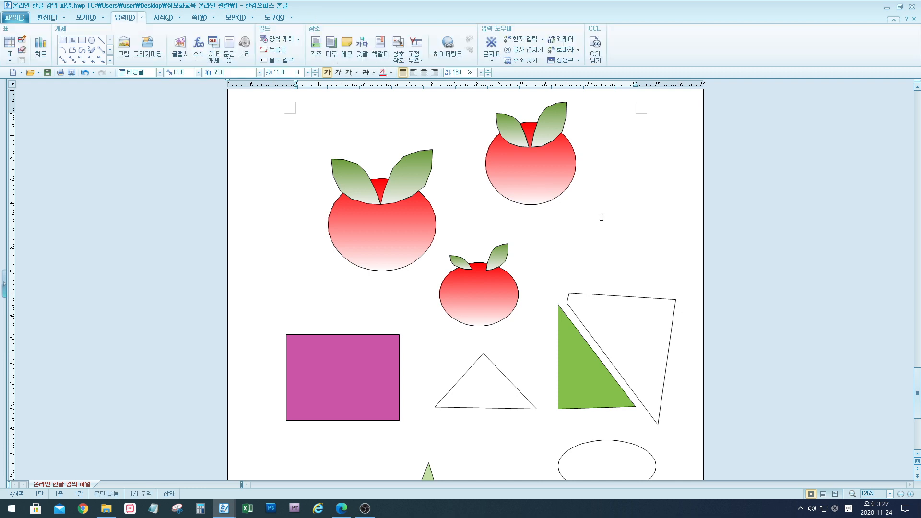
Select the large apple's body and several green triangles in turn, shifting the lowest loose triangle slightly to the right.
click(562, 185)
click(416, 243)
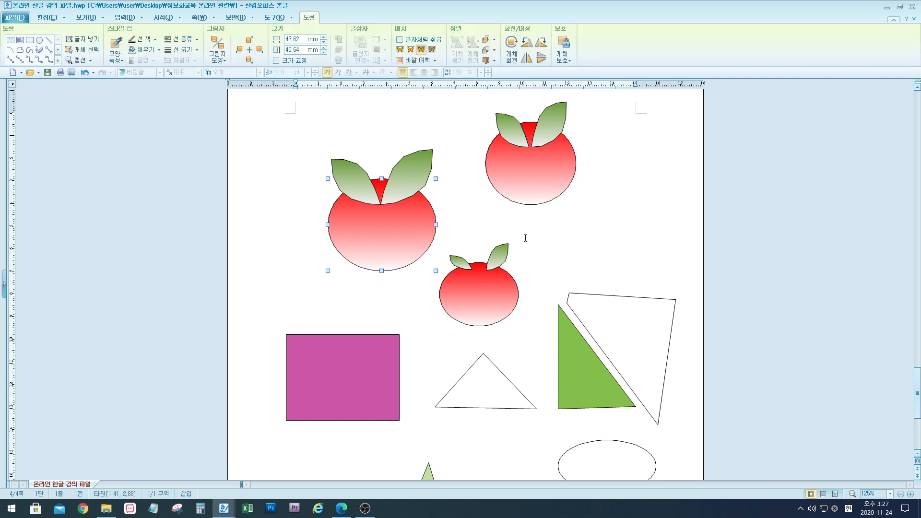
scroll(546, 244, down, 5)
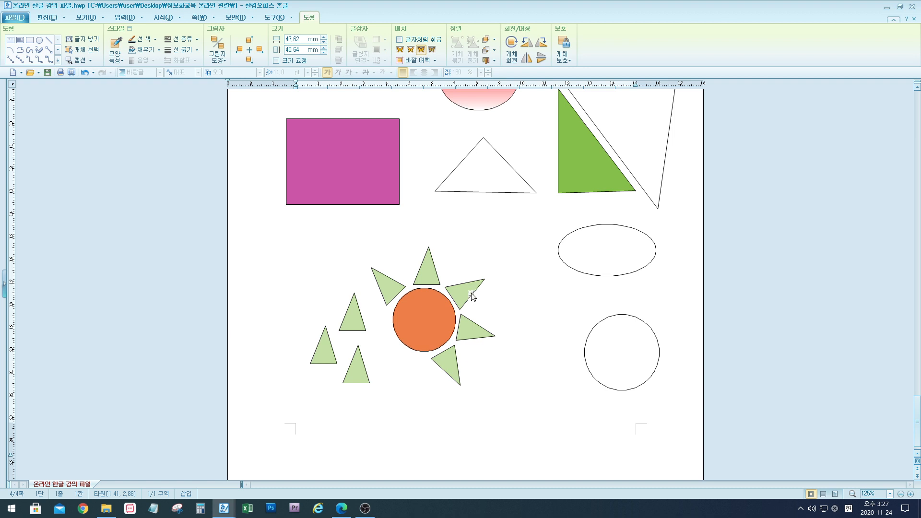
click(469, 293)
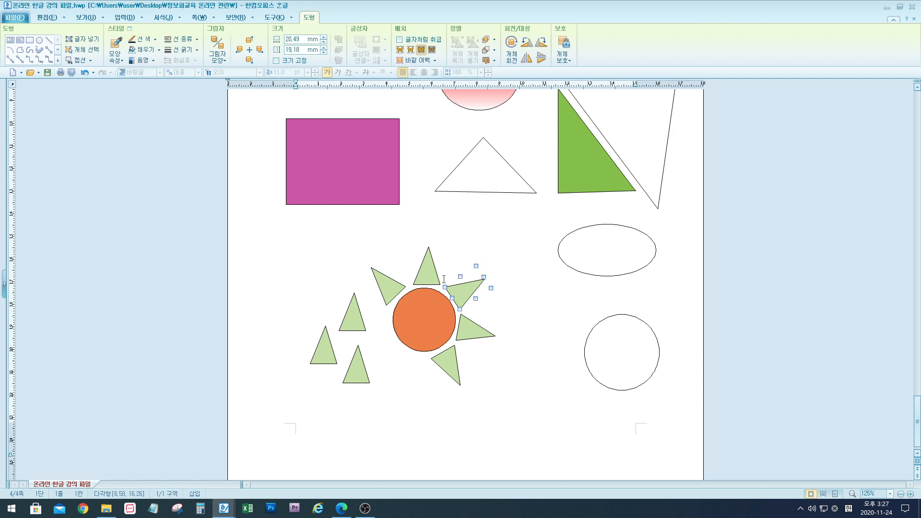
click(428, 279)
click(392, 290)
click(353, 322)
click(353, 368)
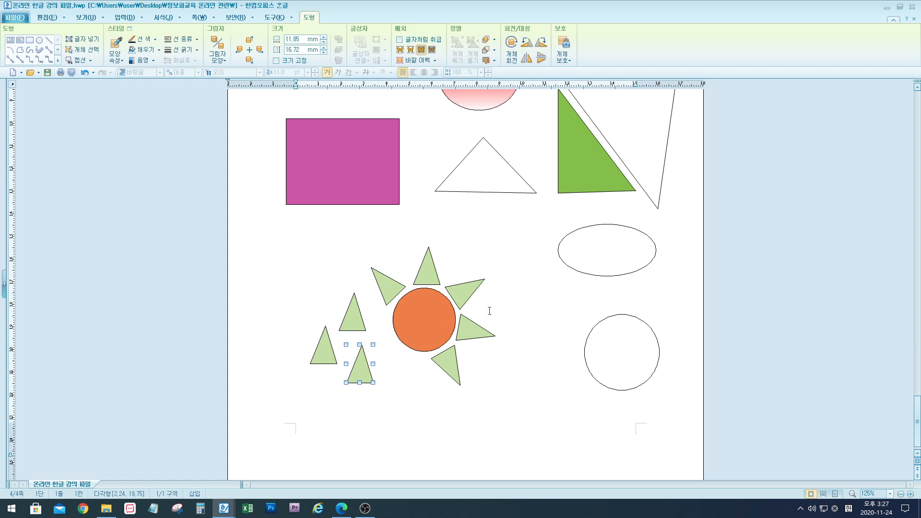
Look through the fill, shadow and line properties of the unfilled quadrilateral beside the green triangle and close them without changing anything.
scroll(556, 304, up, 3)
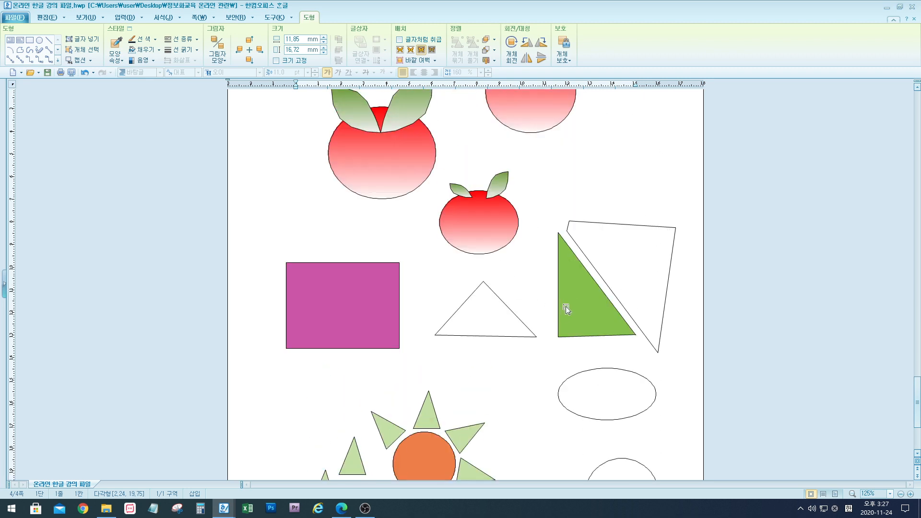
click(657, 229)
right_click(655, 259)
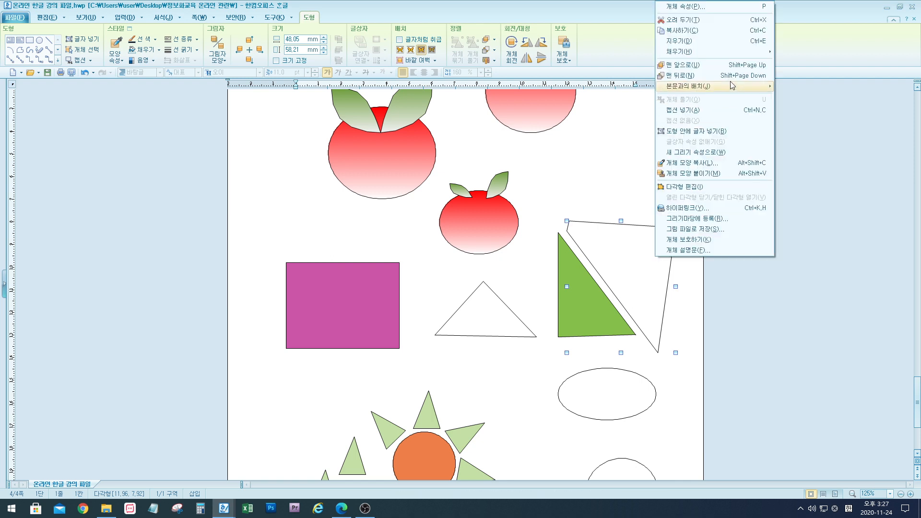
click(715, 11)
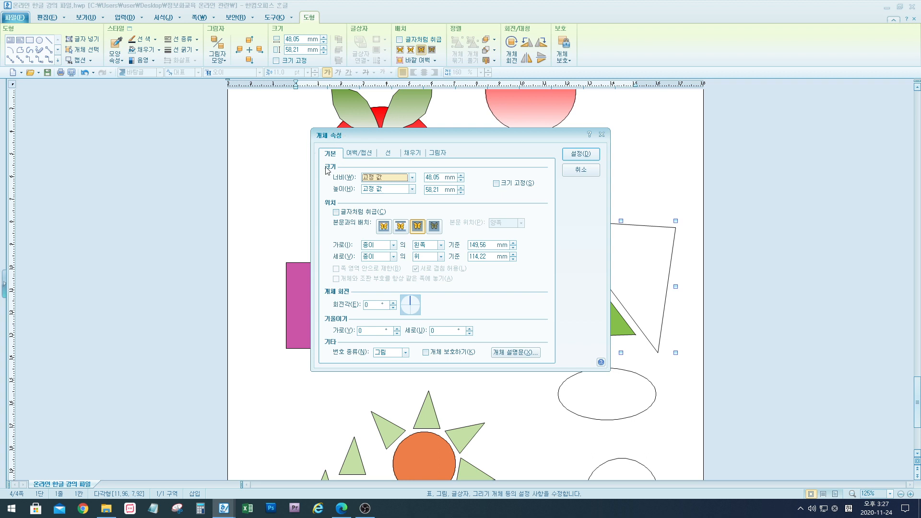
click(413, 154)
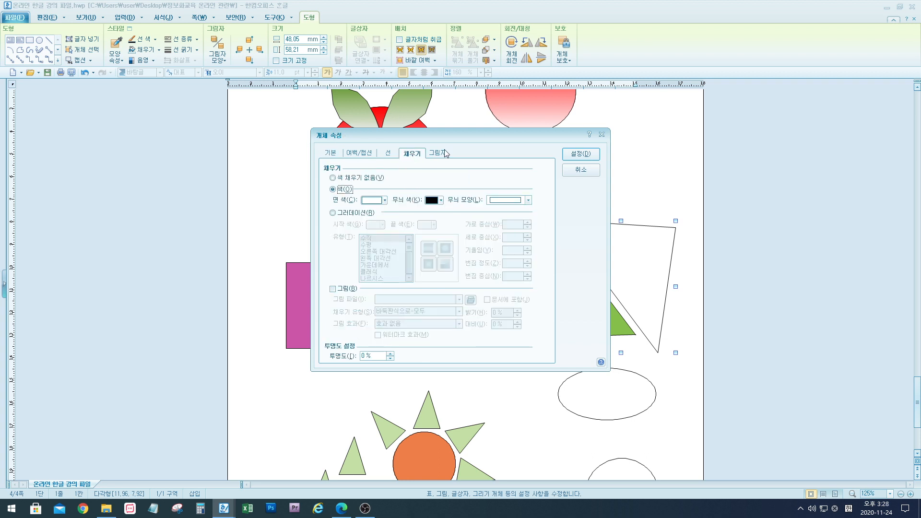
click(445, 152)
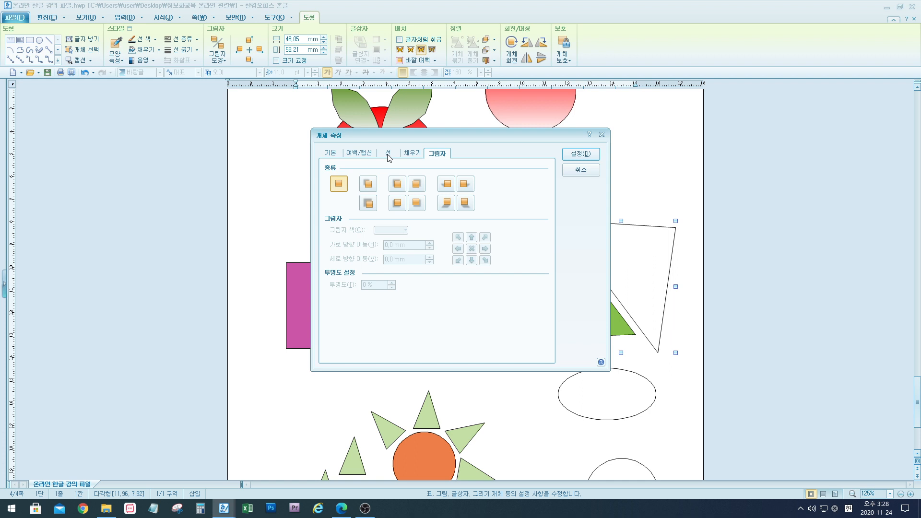
click(389, 155)
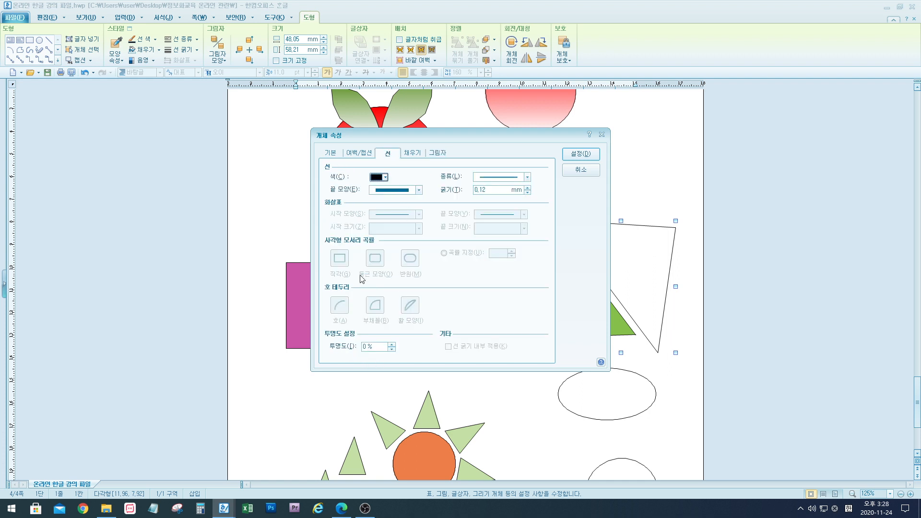
click(581, 171)
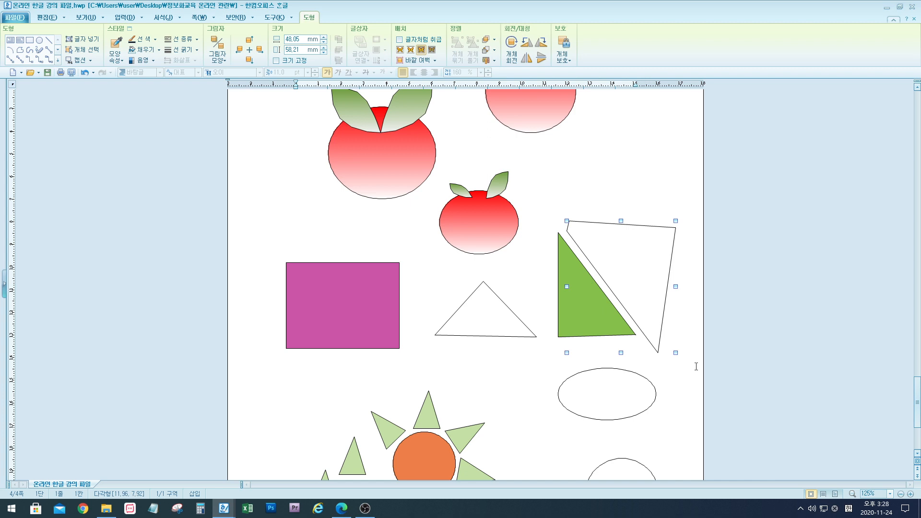
Add blank lines from the empty area of the shapes page until a new fifth page starts.
scroll(680, 392, down, 6)
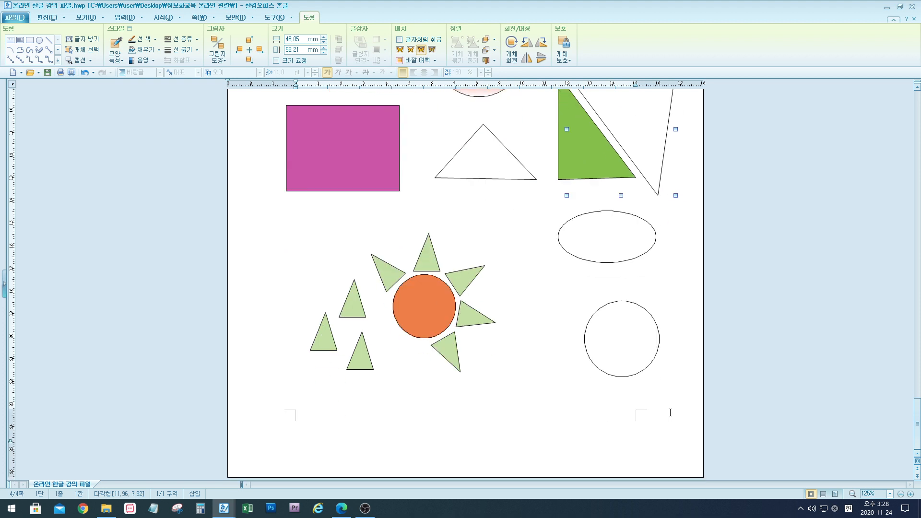
click(575, 409)
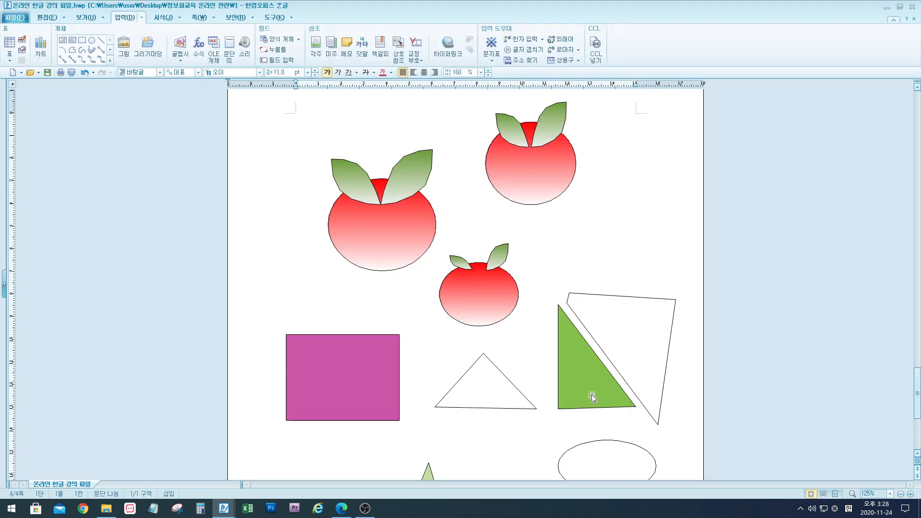
key(Return)
key(Return)
key(Return)
key(Return)
key(Return)
key(Return)
key(Return)
key(Return)
key(Return)
key(Return)
key(Return)
key(Return)
key(Return)
key(Return)
key(Return)
key(Return)
key(Return)
key(Return)
key(Return)
key(Return)
key(Return)
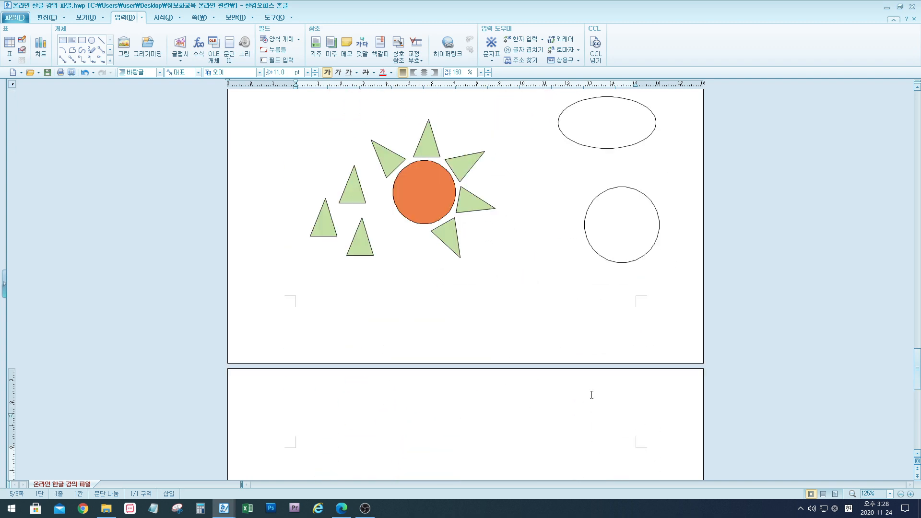
Insert the picture 바다 from the desktop folder 정보화교육 온라인 관련 near the top of the blank page, about 108 × 61 mm.
scroll(576, 349, down, 5)
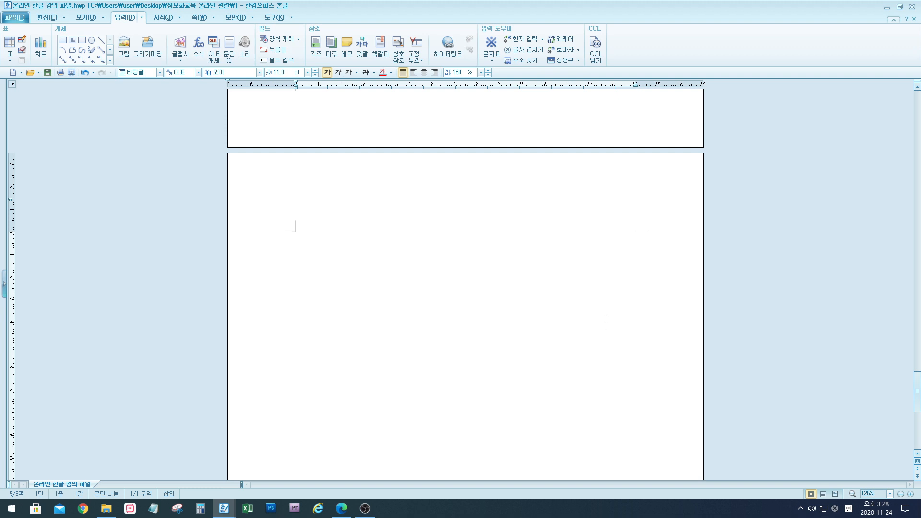
scroll(606, 320, down, 3)
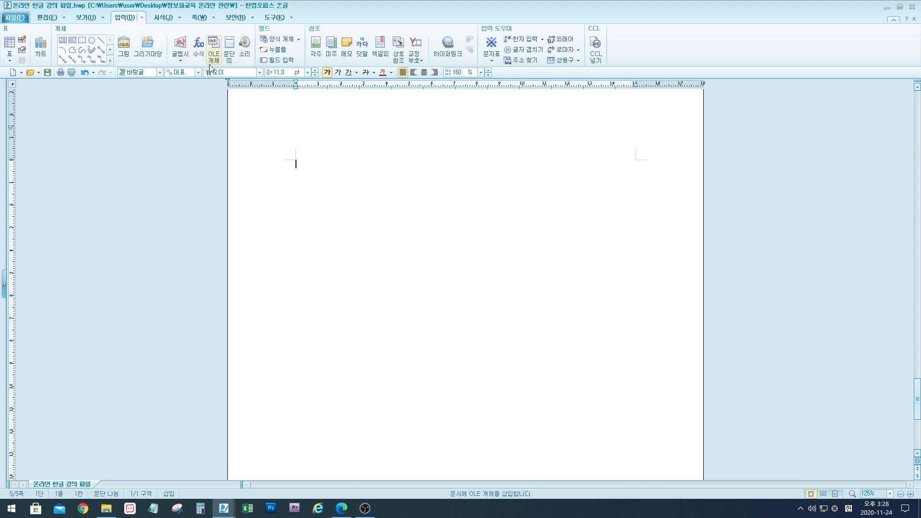
click(124, 48)
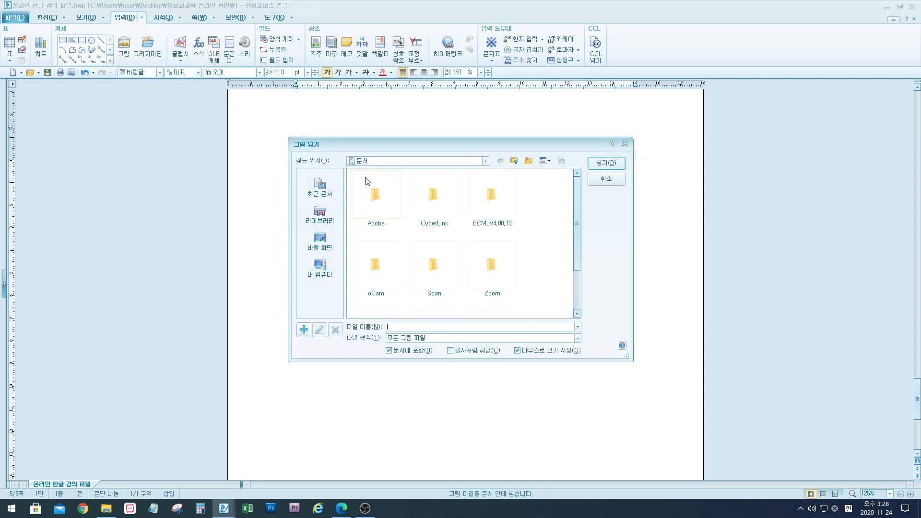
click(330, 248)
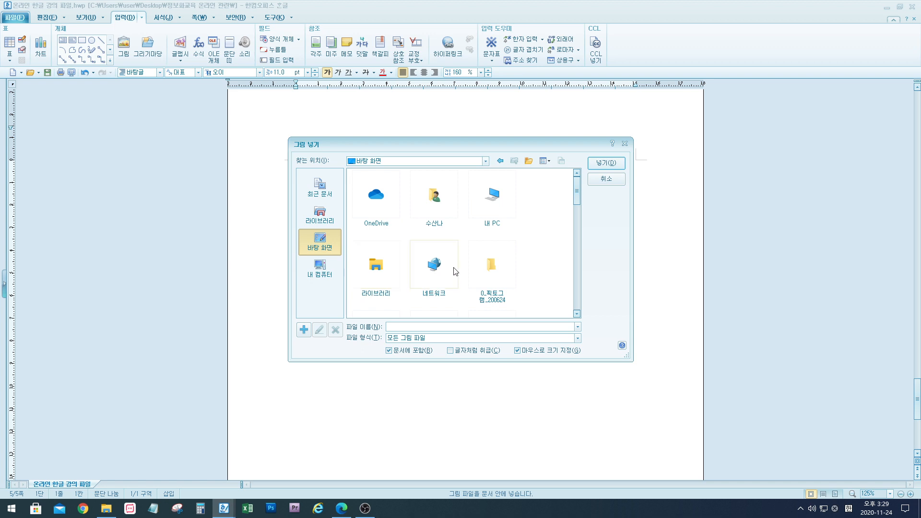
drag(577, 198, 577, 278)
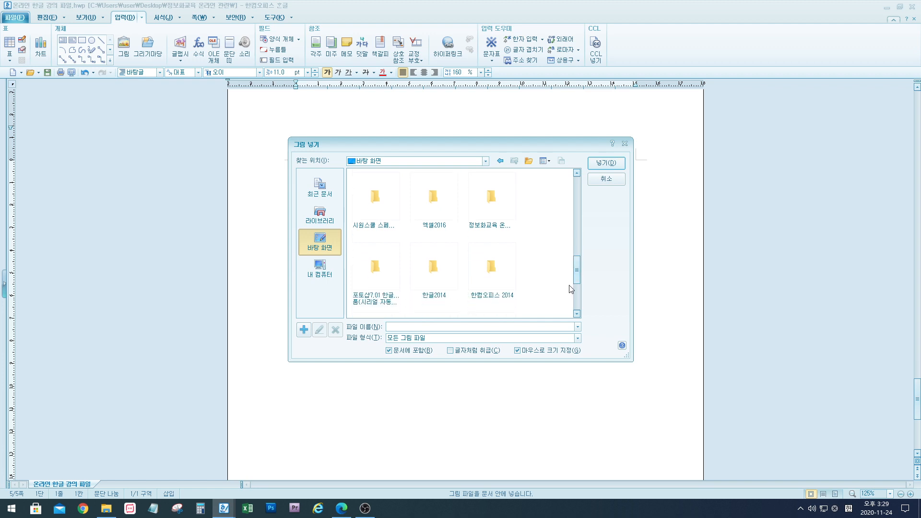
double_click(494, 223)
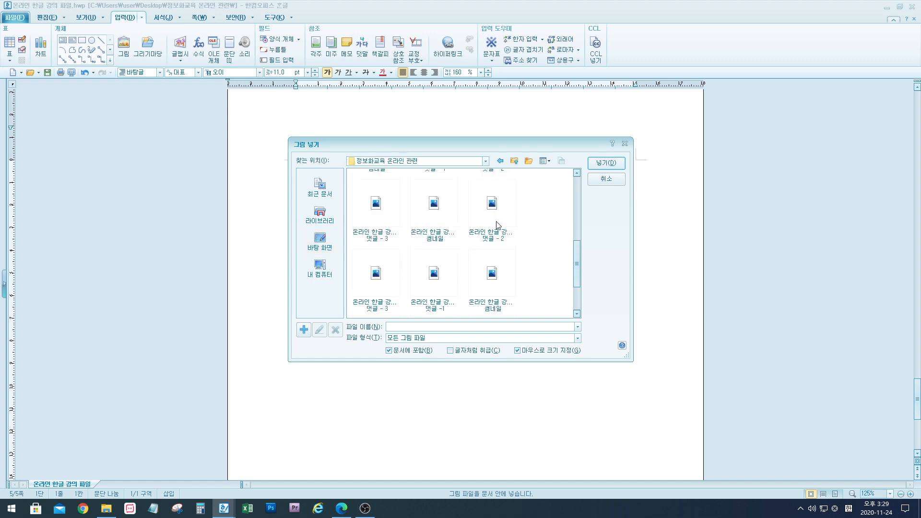
drag(578, 260, 570, 185)
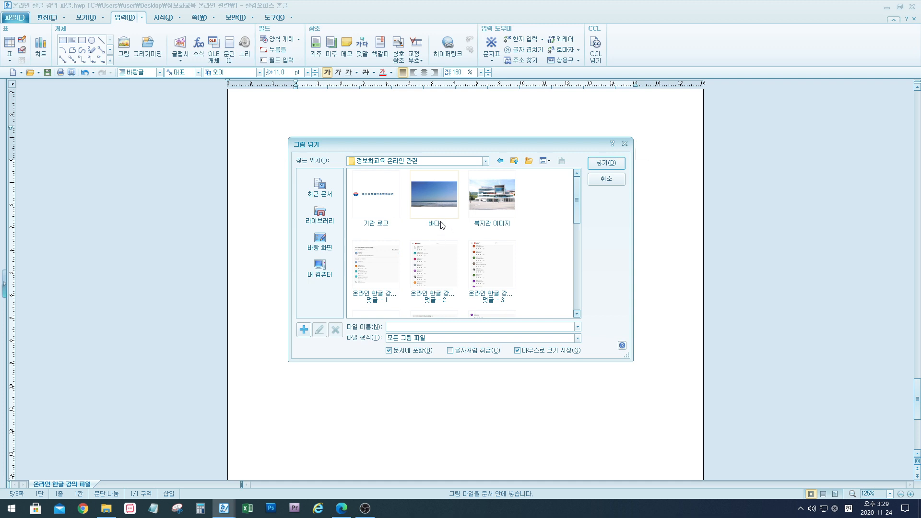
click(438, 196)
click(617, 163)
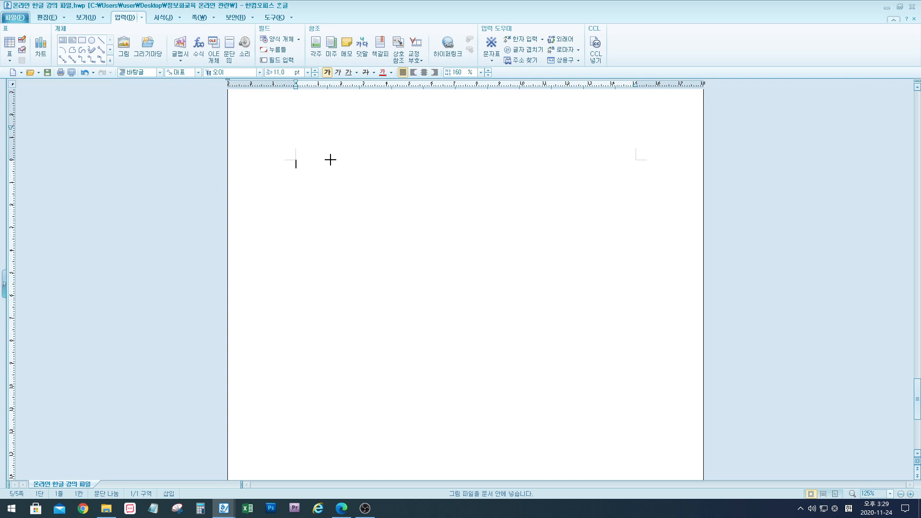
mouse_move(354, 182)
mouse_down()
mouse_move(565, 290)
mouse_move(564, 302)
mouse_up()
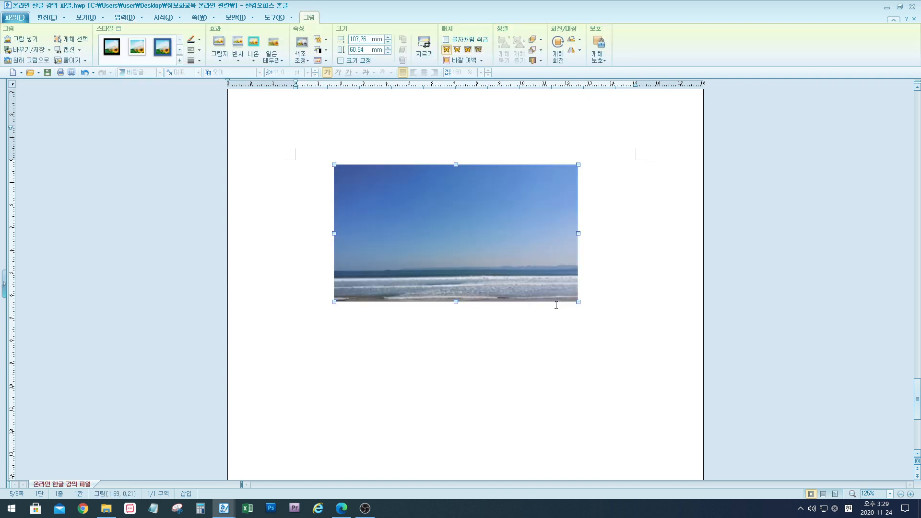
Apply the 붉은색 이중 반사 picture style to the sea picture.
scroll(624, 324, up, 3)
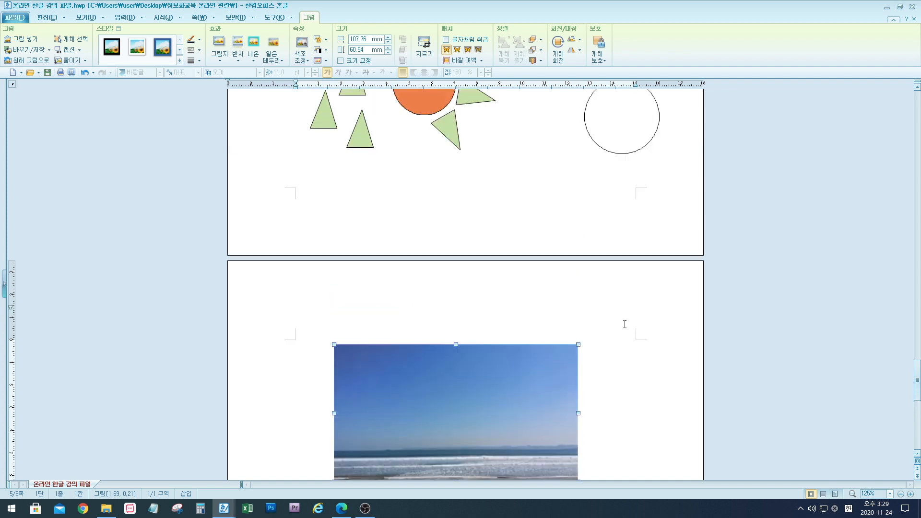
scroll(625, 325, down, 3)
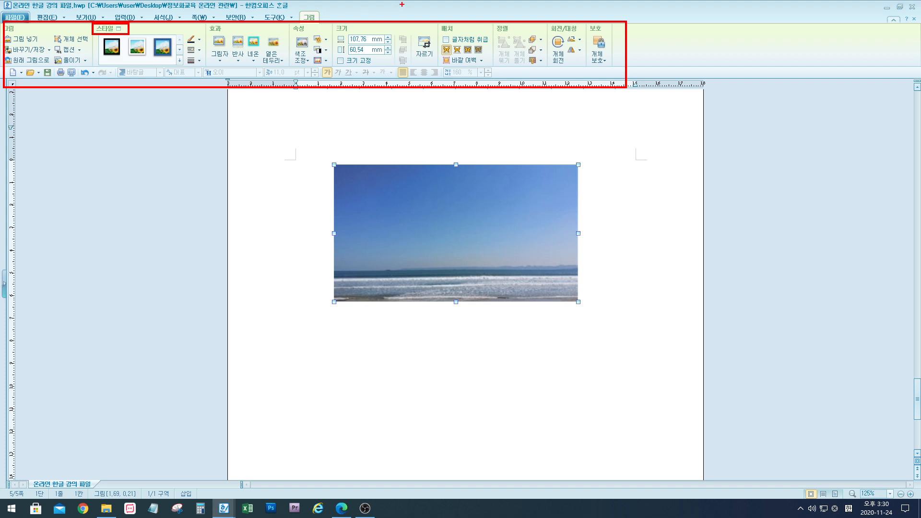
click(180, 60)
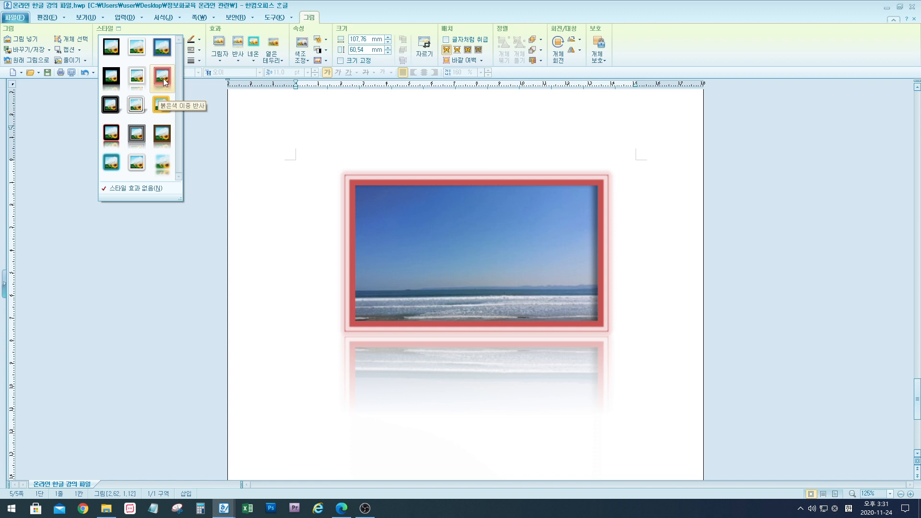
click(163, 79)
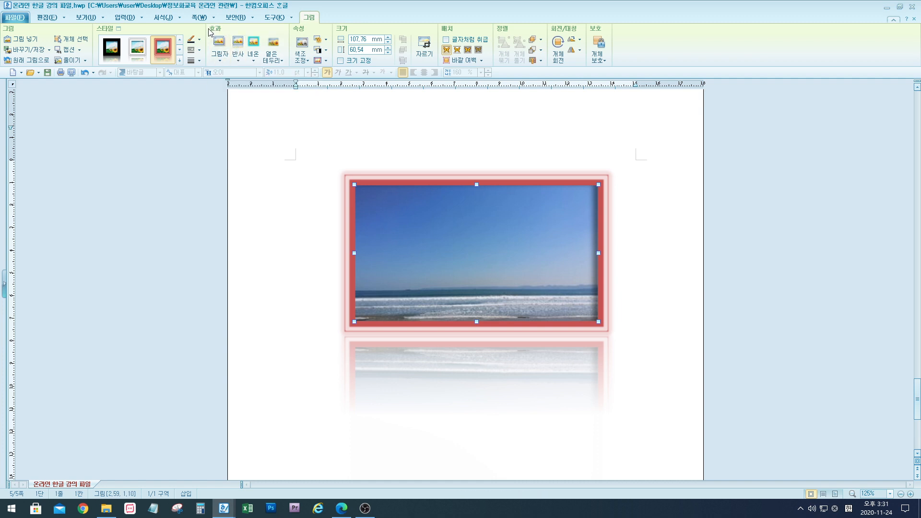
drag(205, 23, 291, 67)
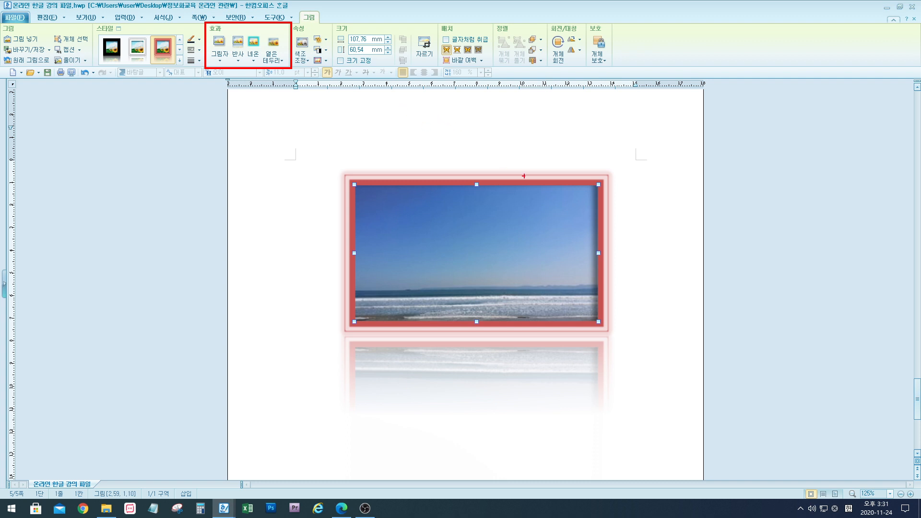
key(Escape)
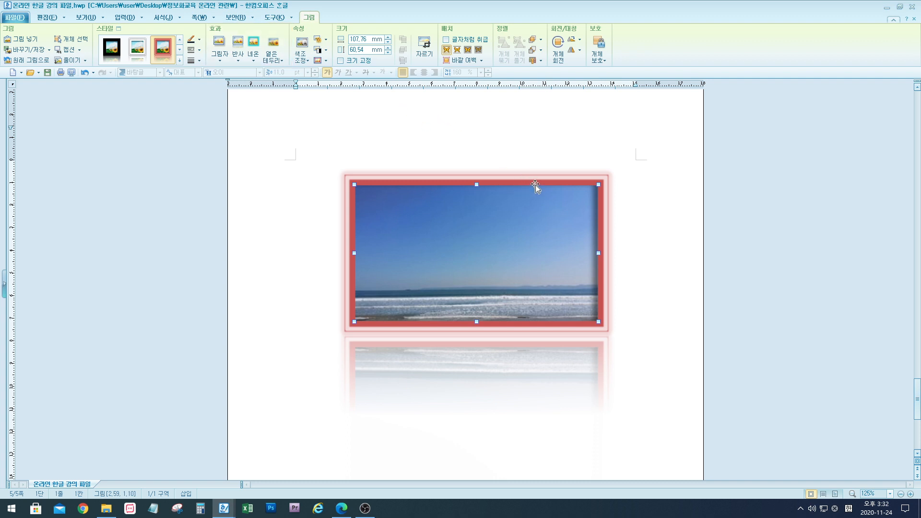
Review the sea picture's line, picture, shadow, reflection, neon and soft-edge properties and close them without changing anything.
right_click(535, 187)
click(569, 192)
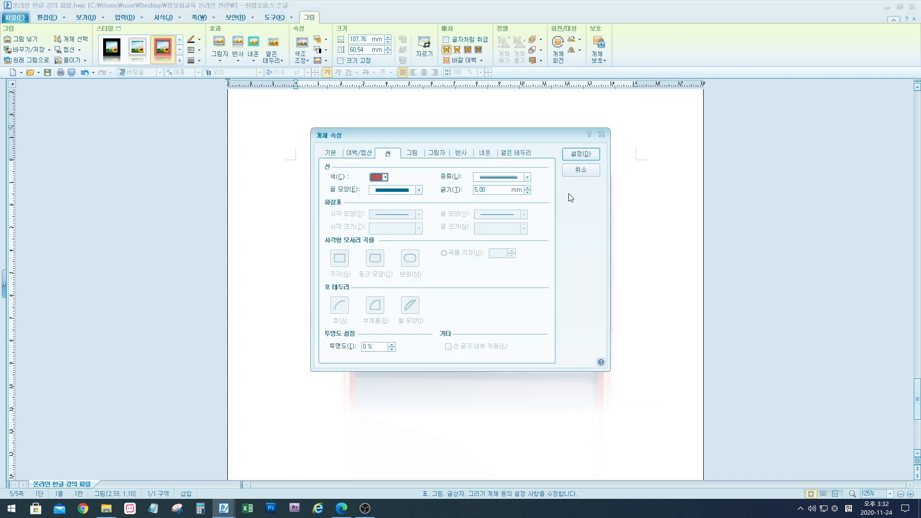
drag(565, 134, 814, 154)
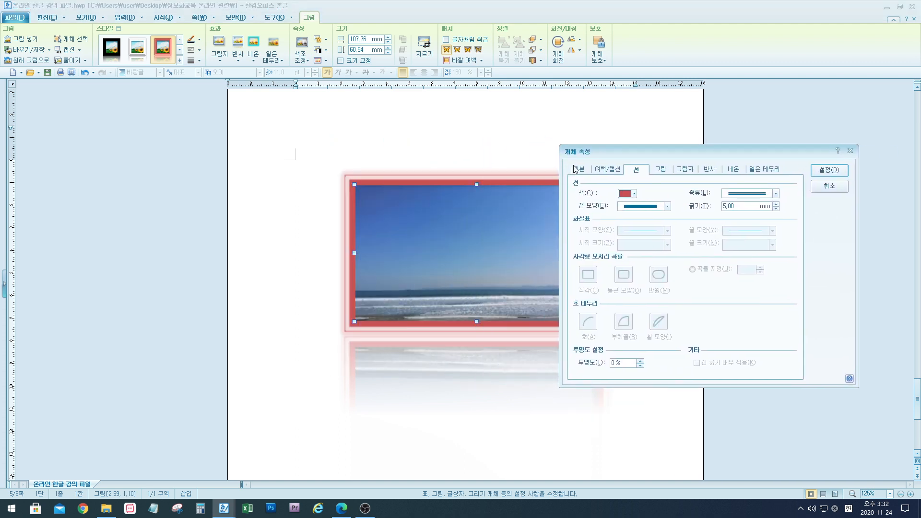
click(664, 169)
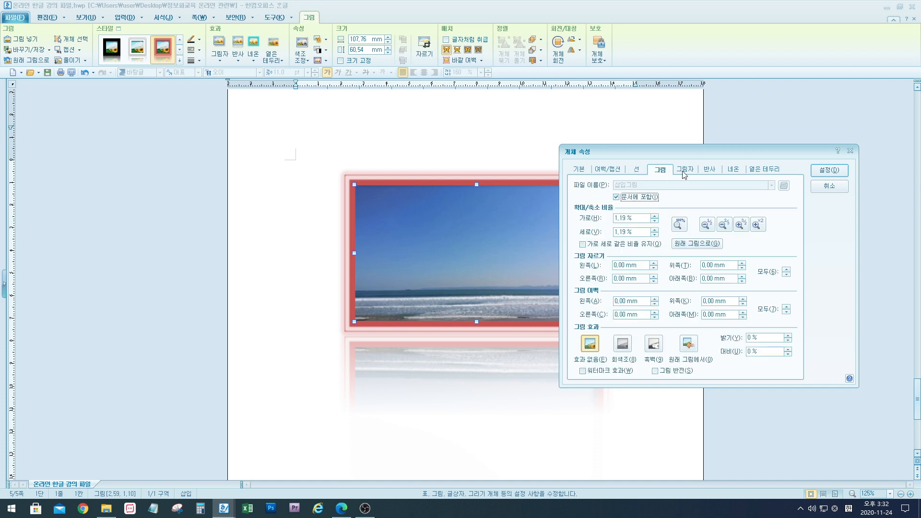
click(683, 173)
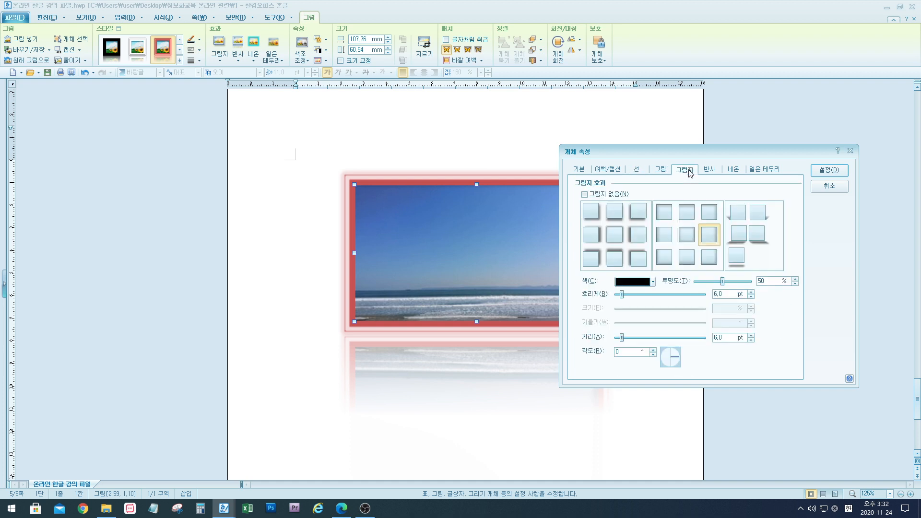
click(714, 172)
click(741, 172)
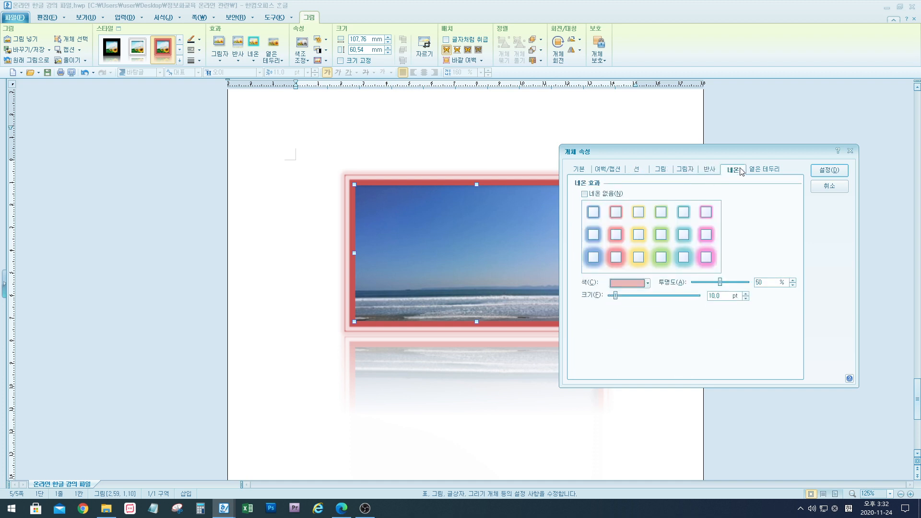
click(770, 171)
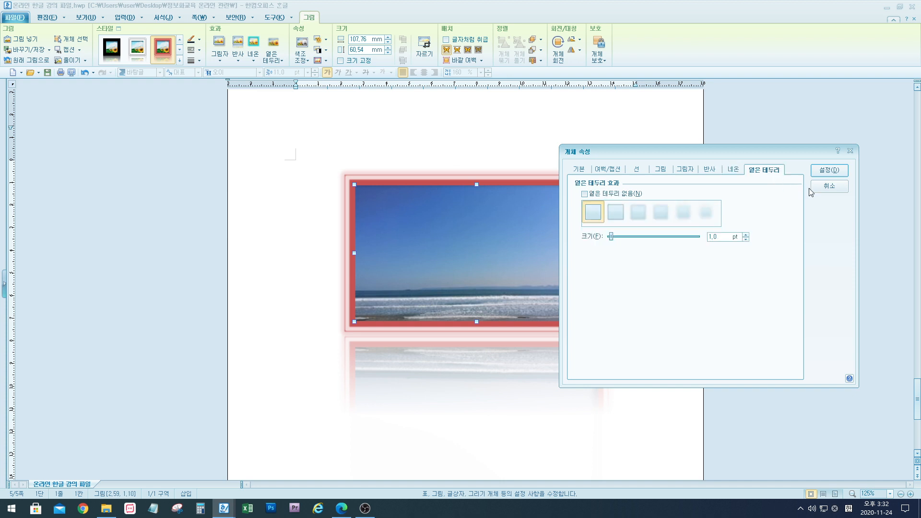
click(844, 187)
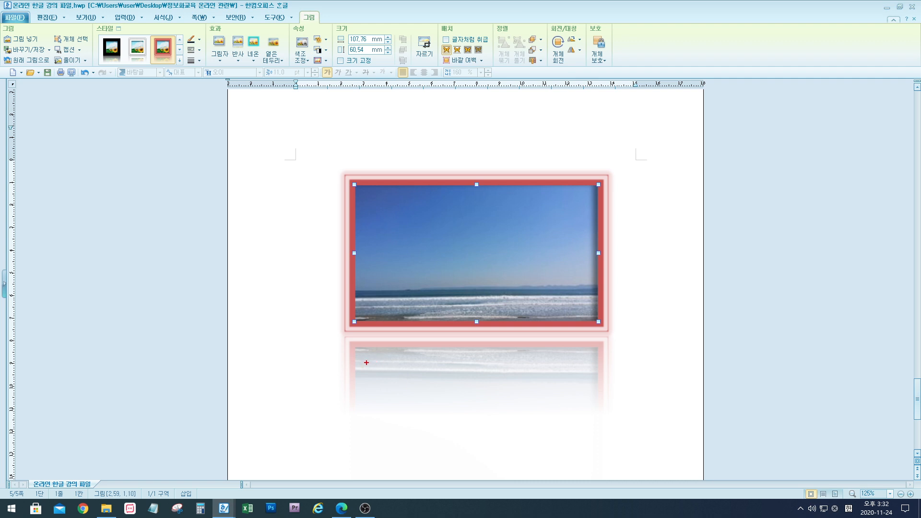
mouse_move(339, 340)
mouse_down()
mouse_move(576, 384)
mouse_move(639, 410)
mouse_move(623, 438)
mouse_up()
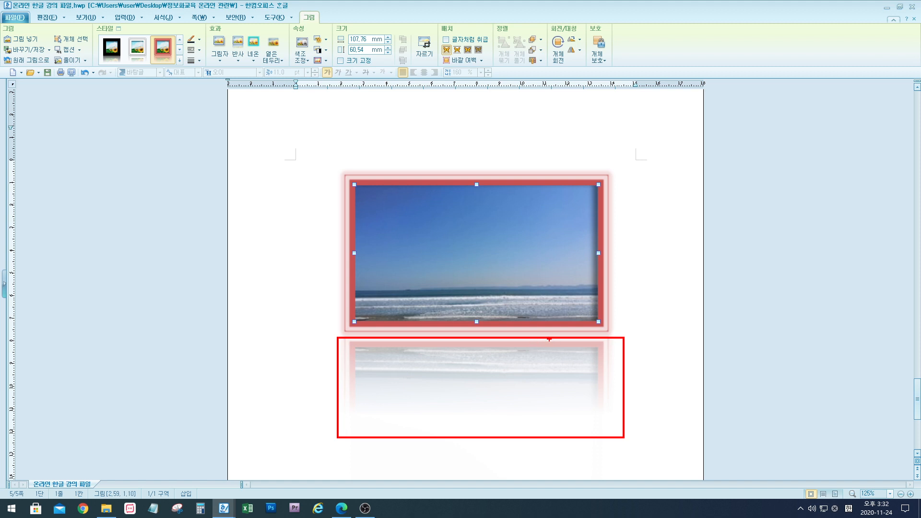
key(Escape)
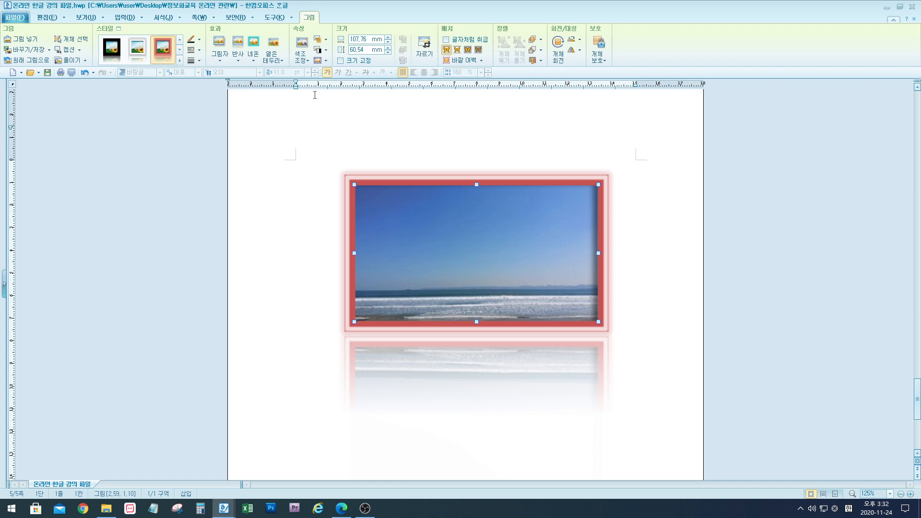
Give the sea picture a perspective shadow that slants diagonally towards the upper right.
click(221, 60)
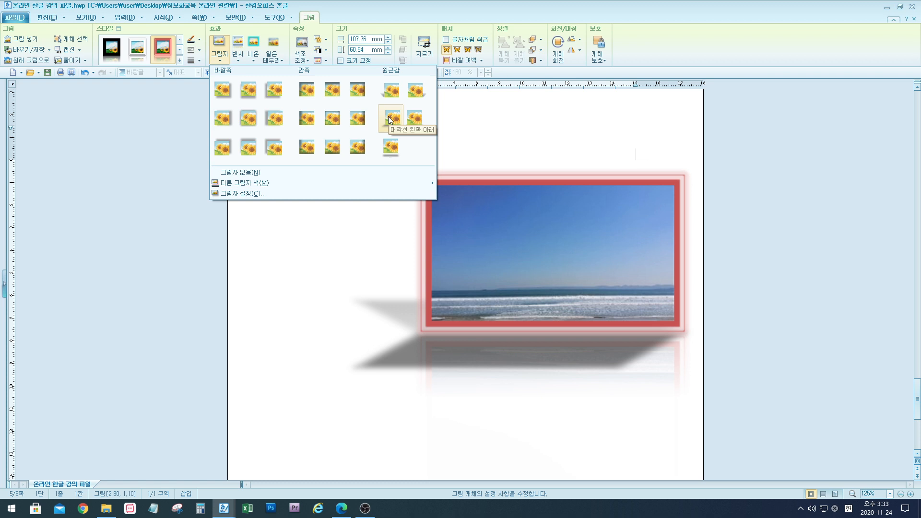
click(415, 91)
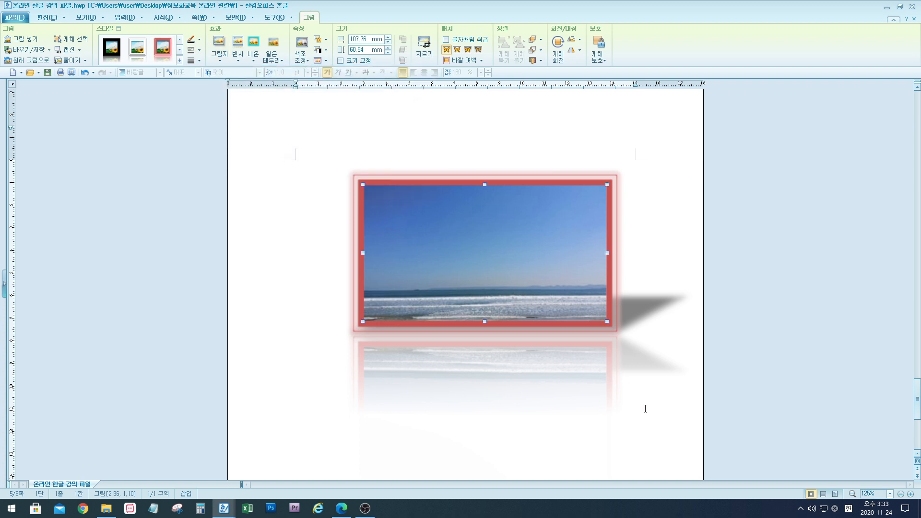
drag(614, 281, 695, 425)
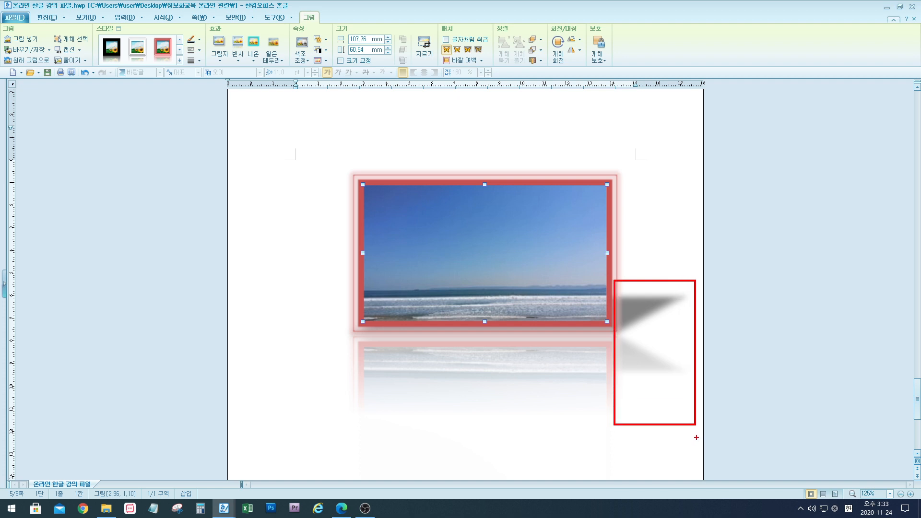
drag(342, 334, 607, 433)
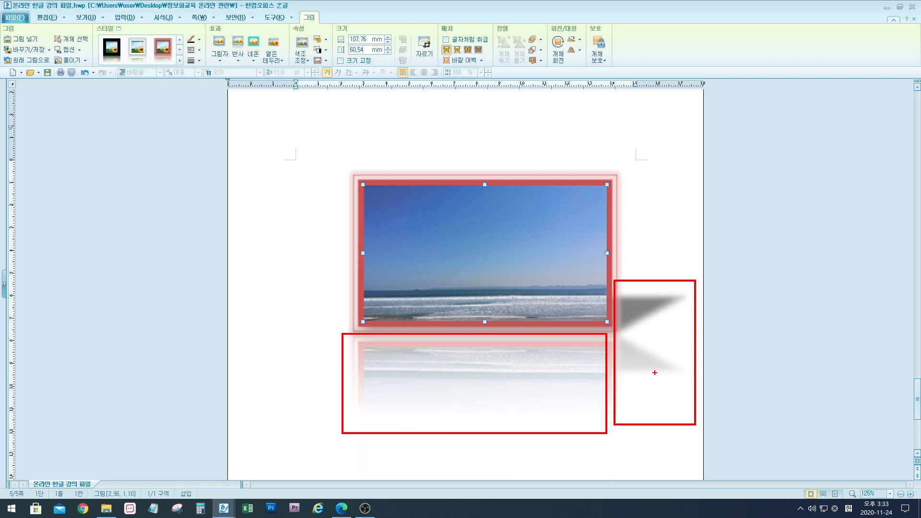
key(Escape)
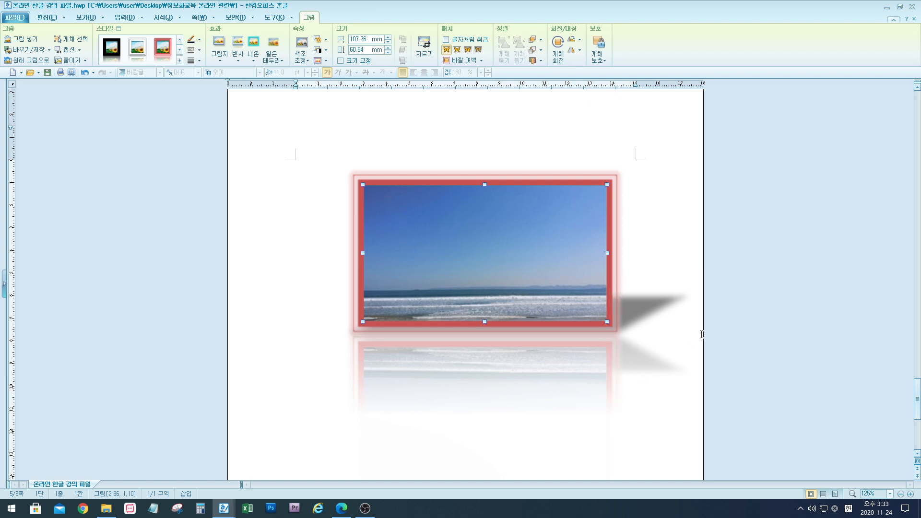
Apply the 강조 색 4, 15 pt neon effect and a 10 pt soft edge to the sea picture.
click(238, 57)
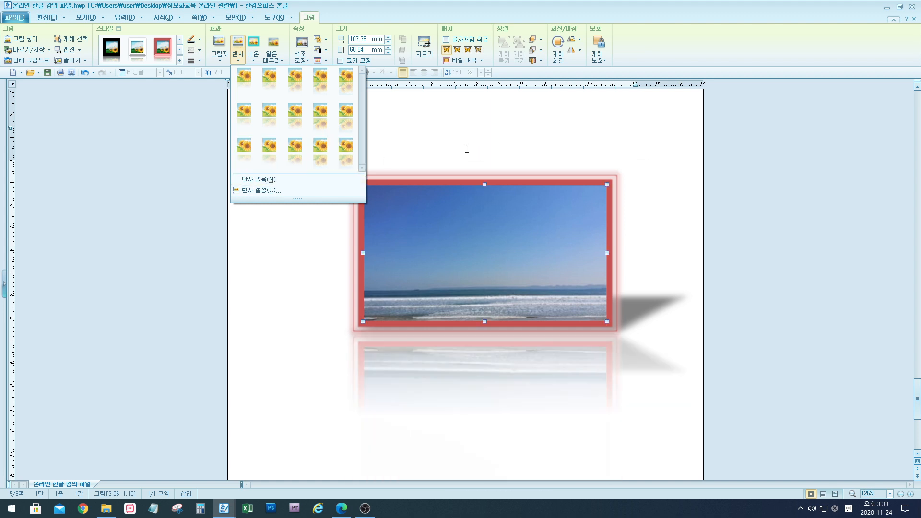
click(436, 107)
click(419, 184)
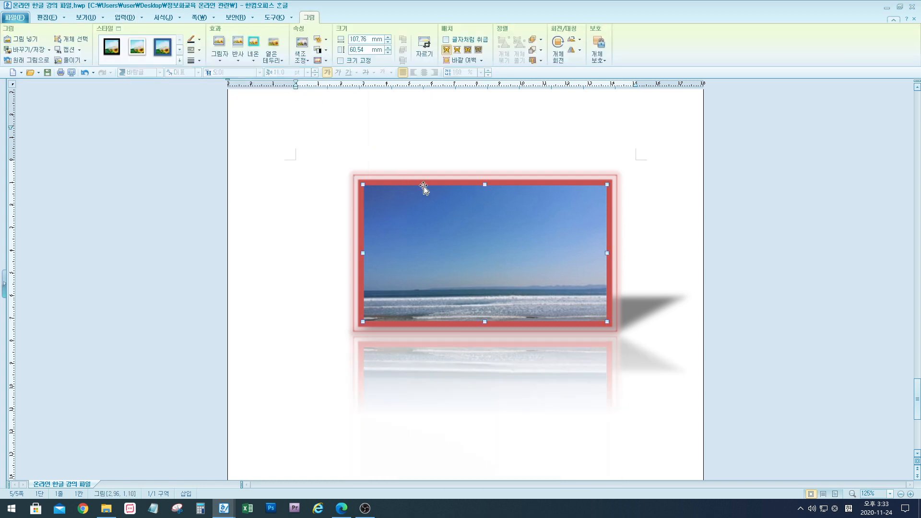
click(254, 60)
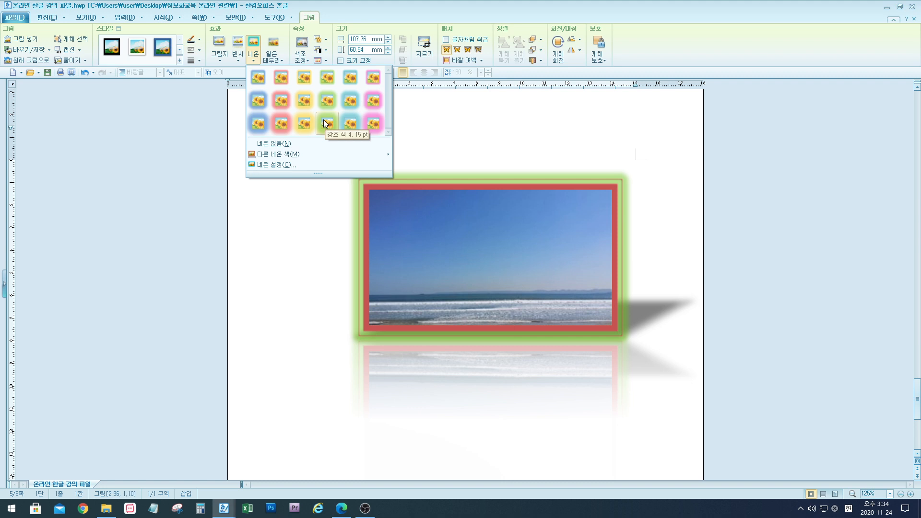
click(324, 122)
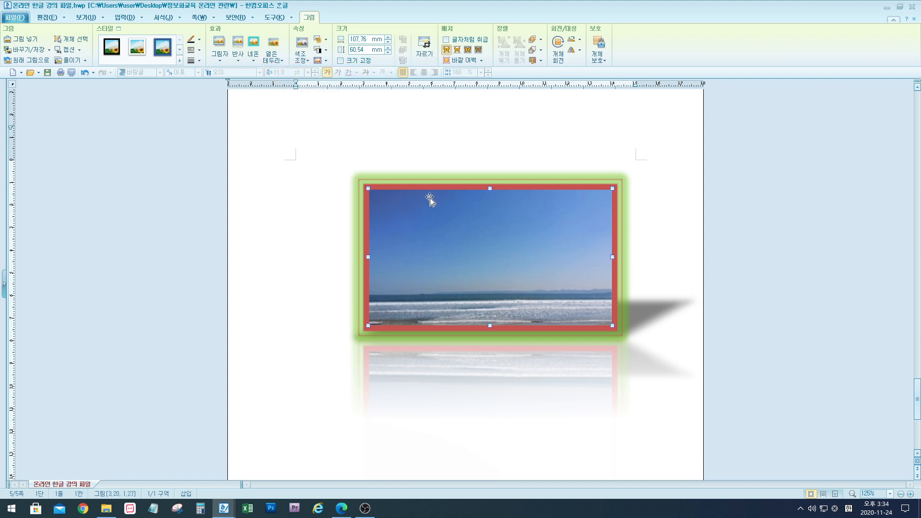
click(281, 60)
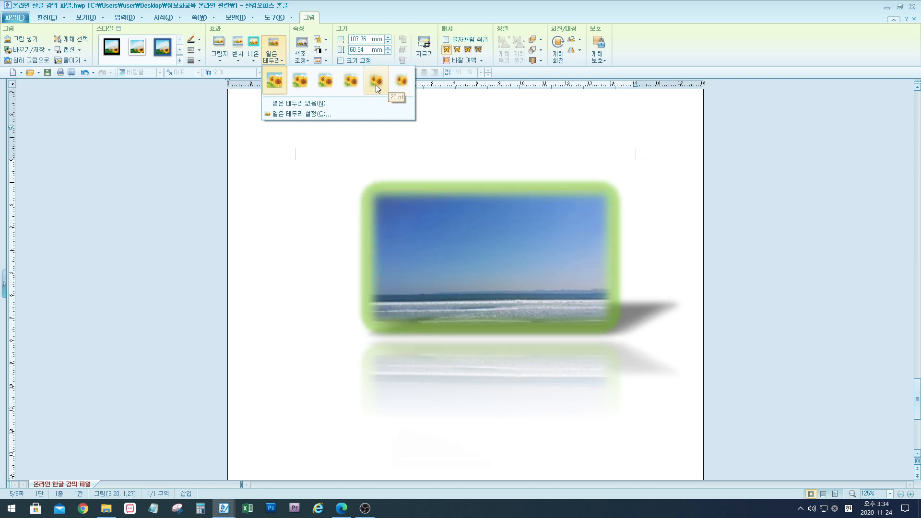
click(352, 80)
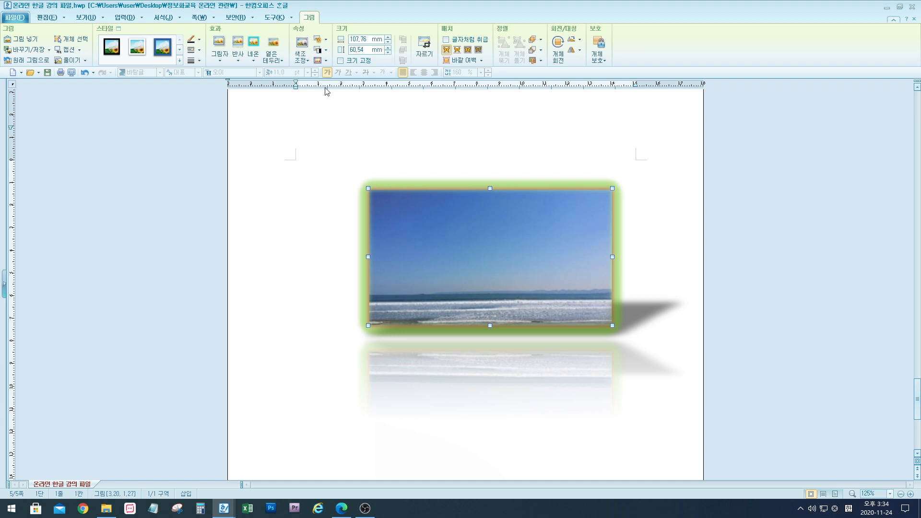
Try a soft-edge size of 7.9 pt in the sea picture's properties and discard it.
click(282, 61)
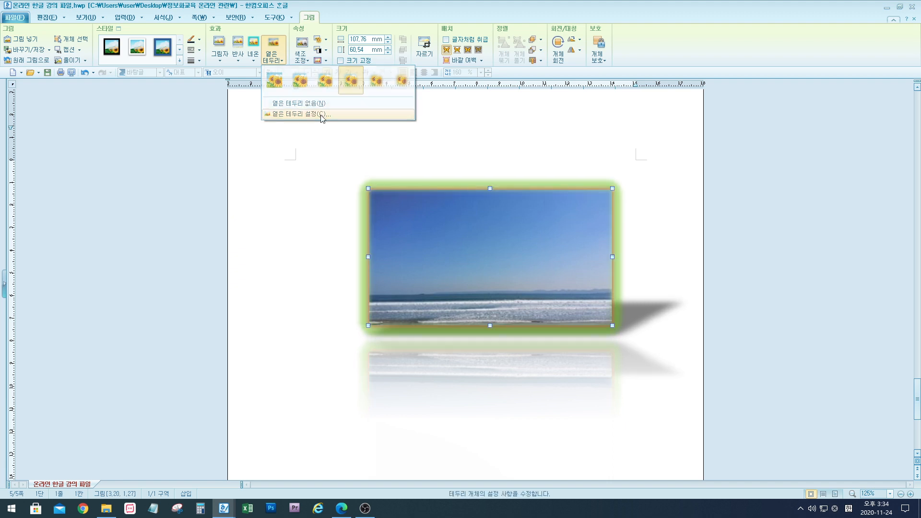
click(302, 114)
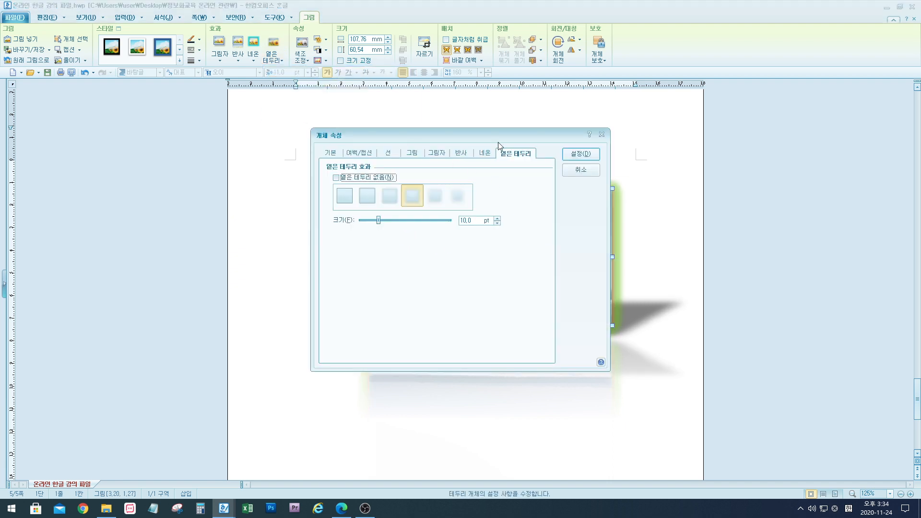
drag(540, 137, 832, 95)
mouse_move(670, 180)
mouse_down()
mouse_move(708, 181)
mouse_move(667, 181)
mouse_up()
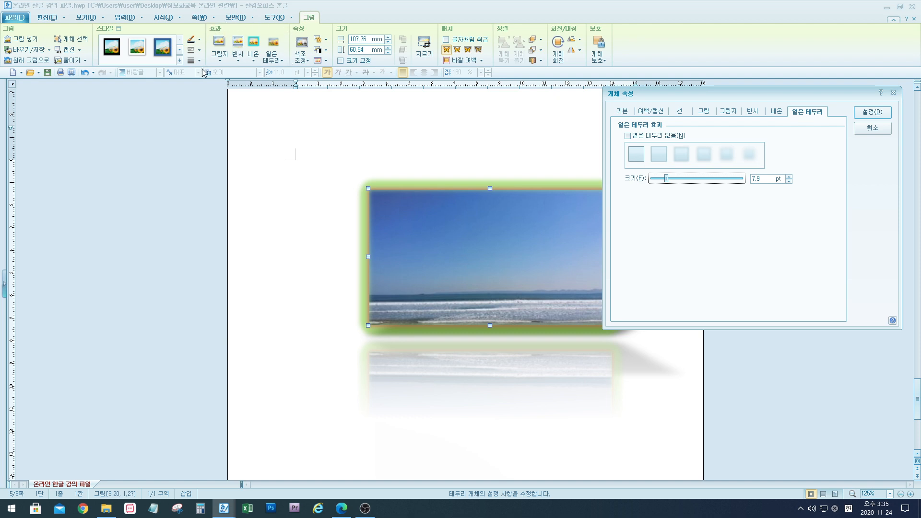
click(873, 129)
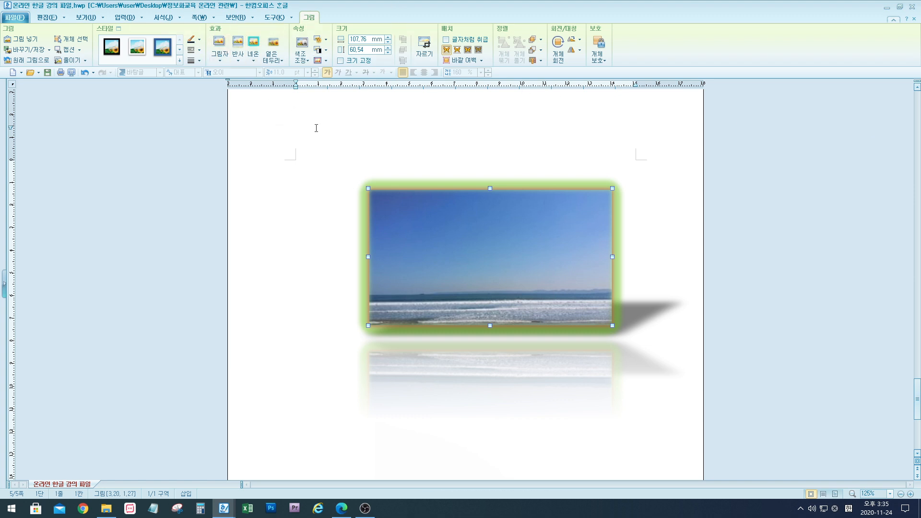
Review the neon and reflection settings in the sea picture's properties and close them without changing anything.
right_click(595, 228)
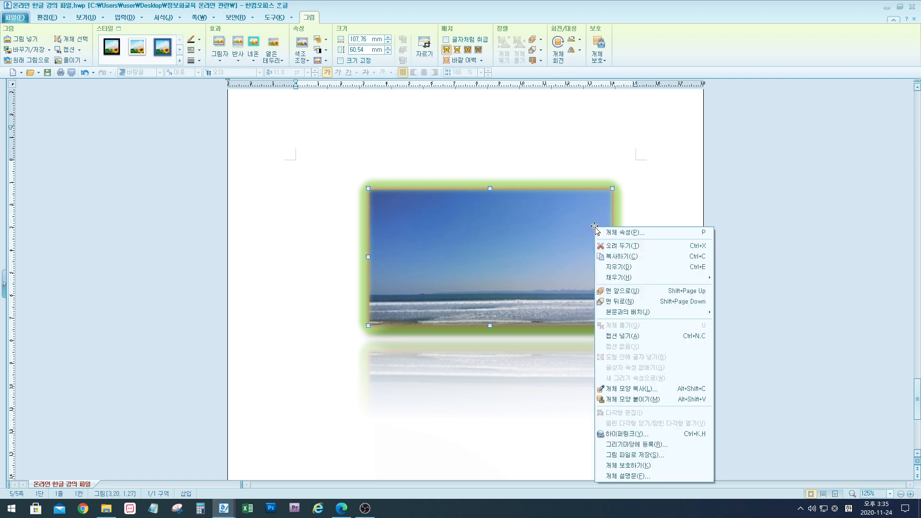
click(635, 232)
drag(561, 134, 814, 134)
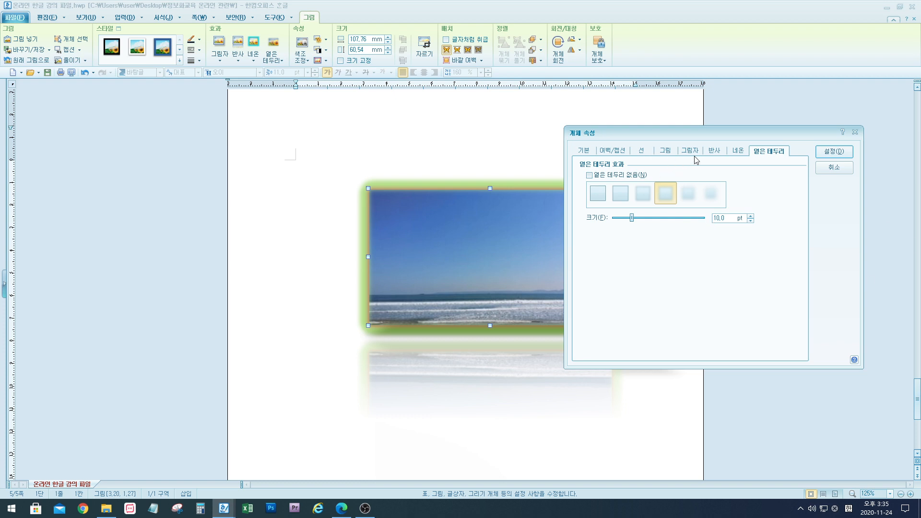
click(735, 152)
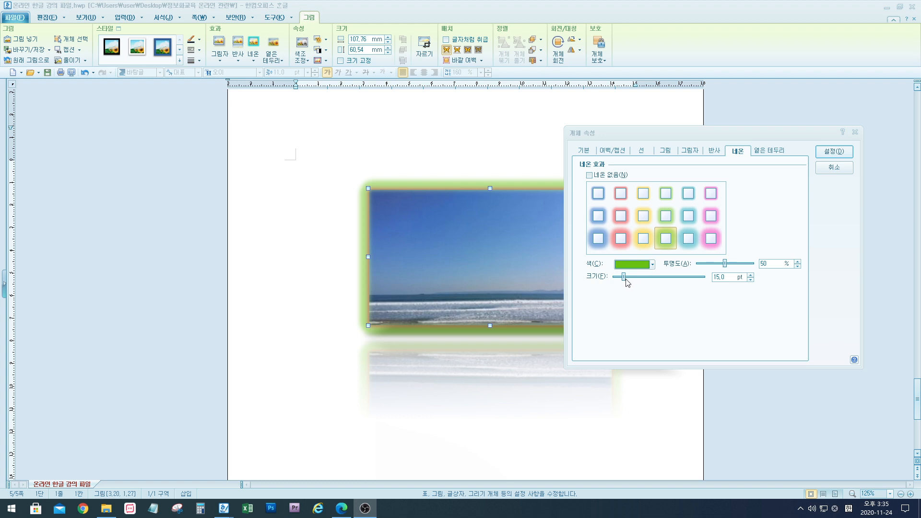
click(714, 152)
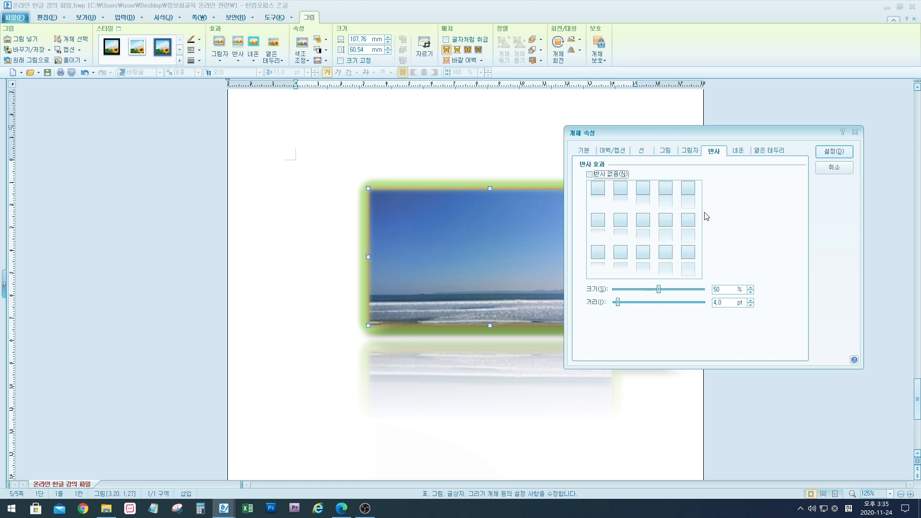
click(845, 168)
Shrink the sea picture to about 55 × 51 mm and place it near the page's upper-right margin corner.
drag(572, 217, 554, 210)
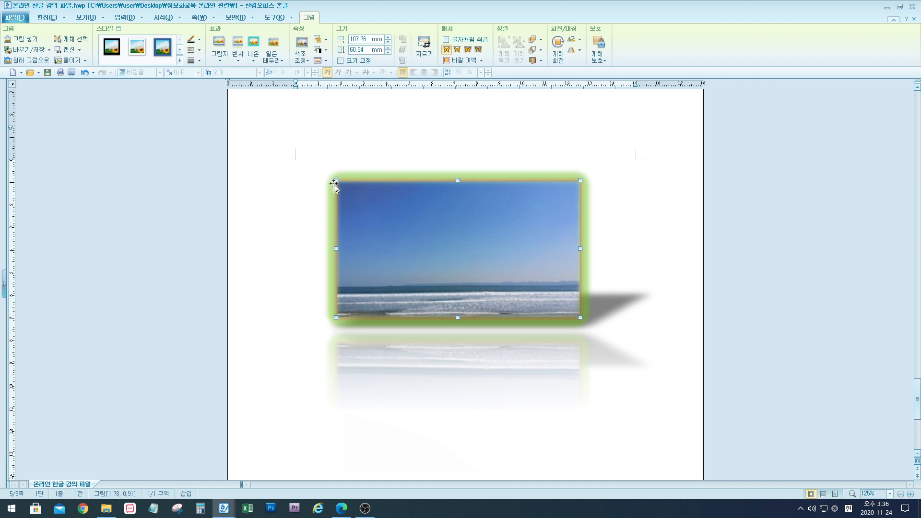
drag(338, 181, 376, 202)
drag(531, 253, 618, 225)
drag(406, 227, 487, 228)
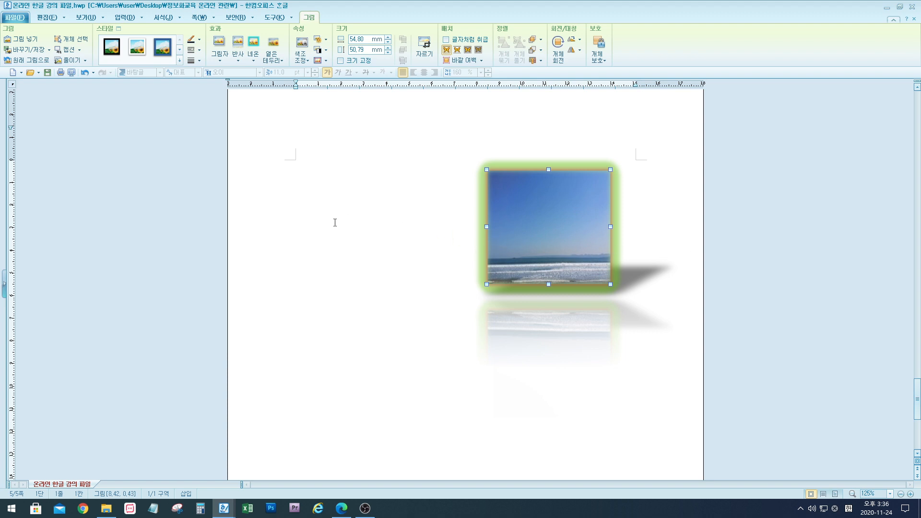
Fill the empty text area beside the sea picture with several rows of repeated ㅎ characters.
key(Escape)
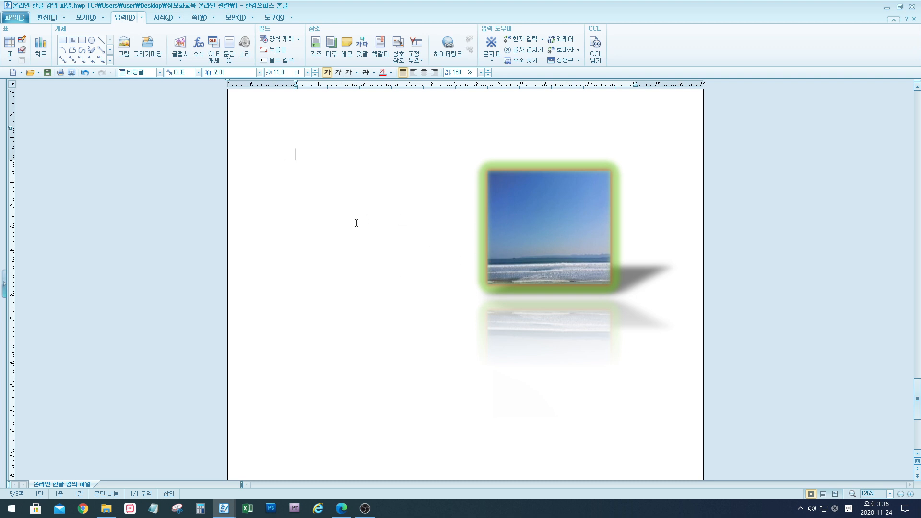
text(ㅎㅎㅎㅎㅎㅎㅎㅎㅎㅎㅎㅎㅎㅎㅎㅎㅎㅎㅎㅎㅎㅎㅎㅎㅎㅎㅎㅎㅎㅎㅎㅎㅎㅎㅎㅎㅎㅎㅎㅎㅎㅎㅎㅎㅎㅎㅎㅎㅎㅎㅎㅎㅎㅎㅎㅎㅎㅎㅎㅎㅎㅎㅎㅎㅎㅎㅎㅎㅎㅎㅎㅎㅎㅎㅎㅎㅎㅎ)
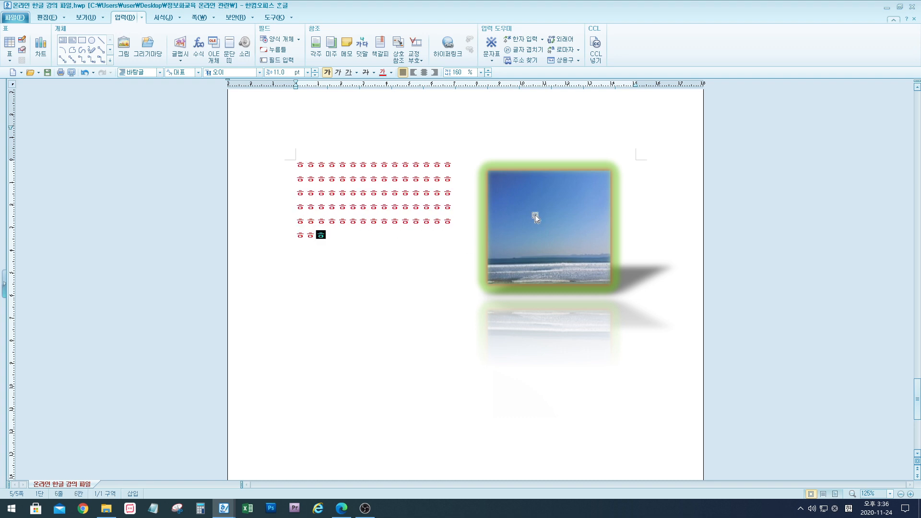
Examine the text-wrapping options in the sea picture's basic properties and close them without changing anything.
click(569, 219)
right_click(569, 219)
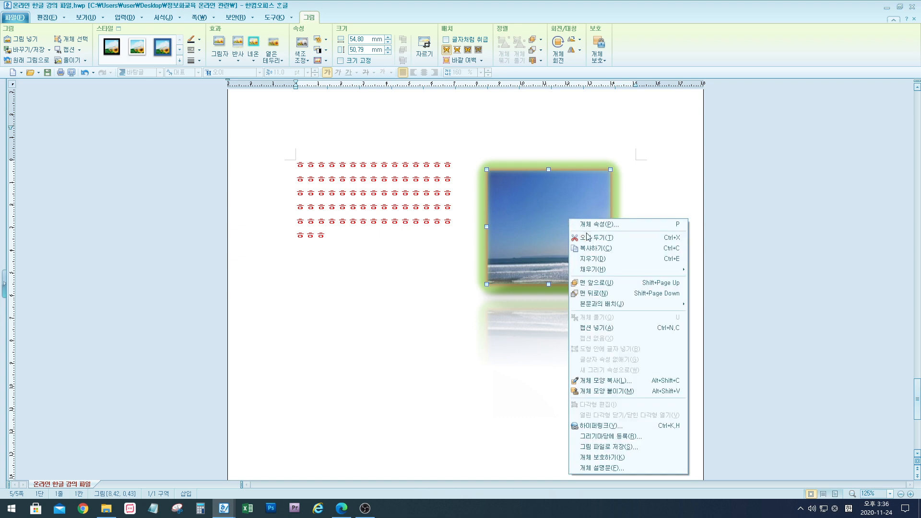
click(605, 236)
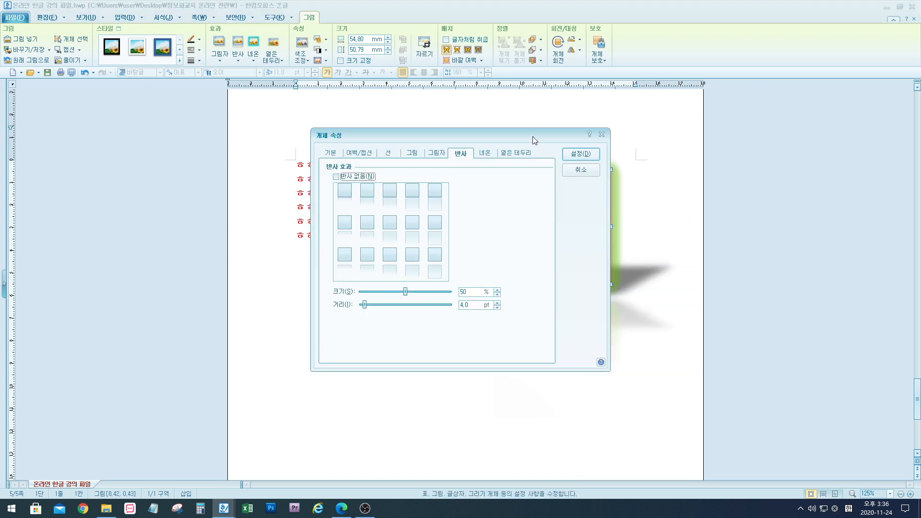
drag(533, 137, 771, 111)
click(569, 127)
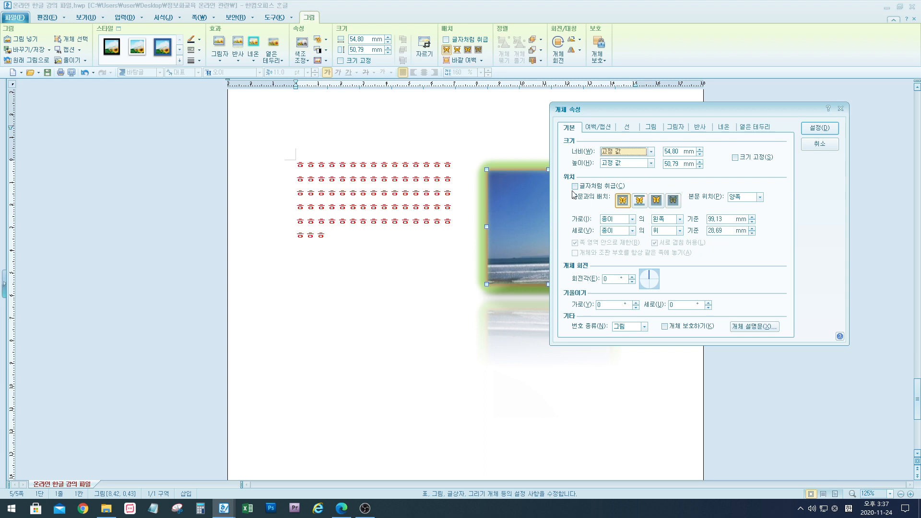
drag(568, 183, 686, 212)
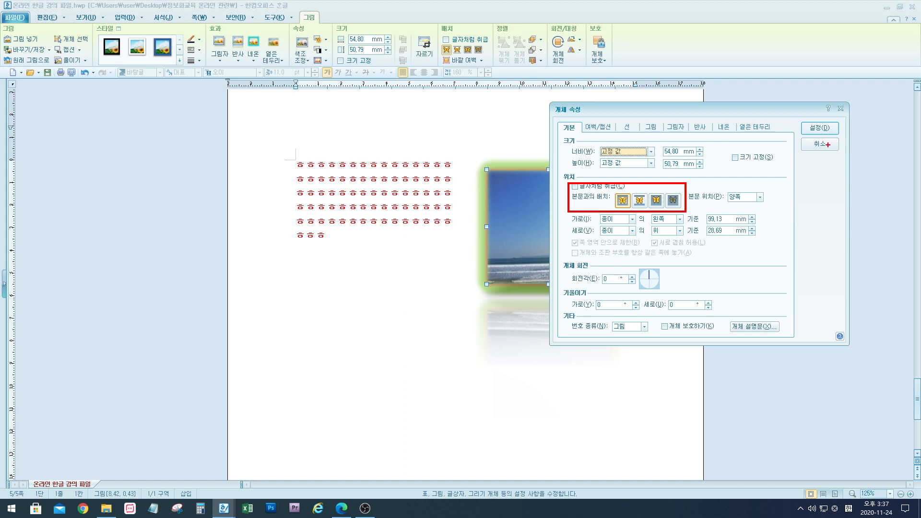
key(Escape)
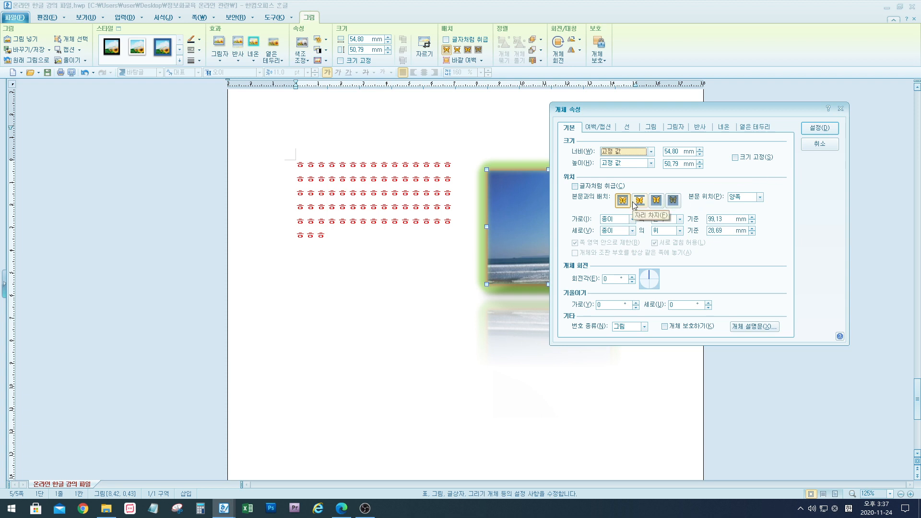
drag(787, 111, 844, 272)
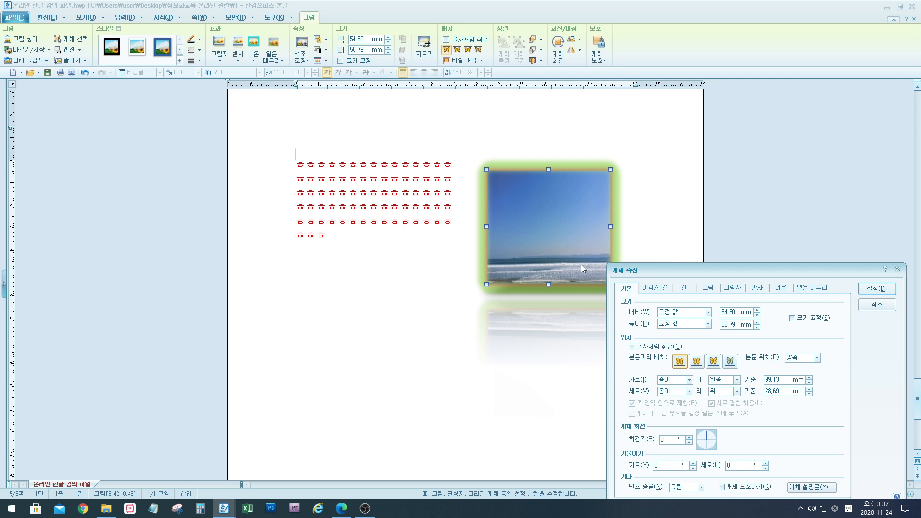
drag(770, 272, 764, 122)
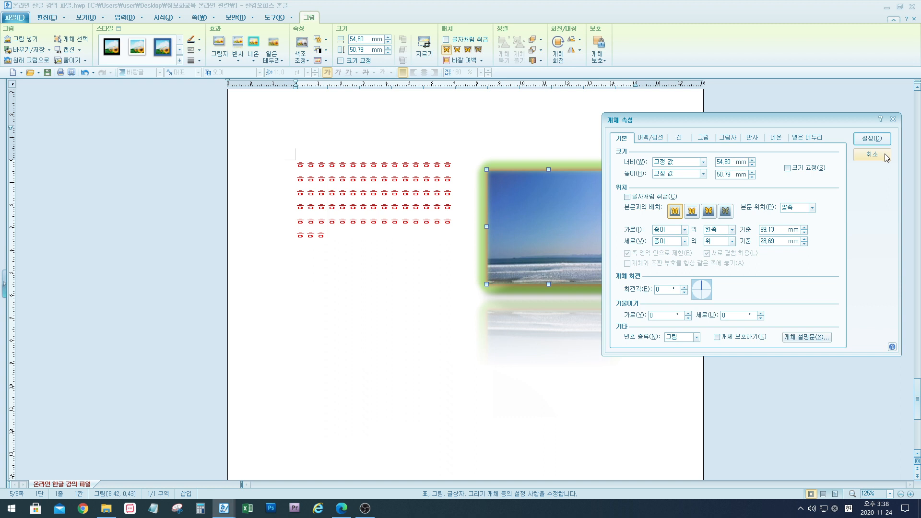
click(893, 120)
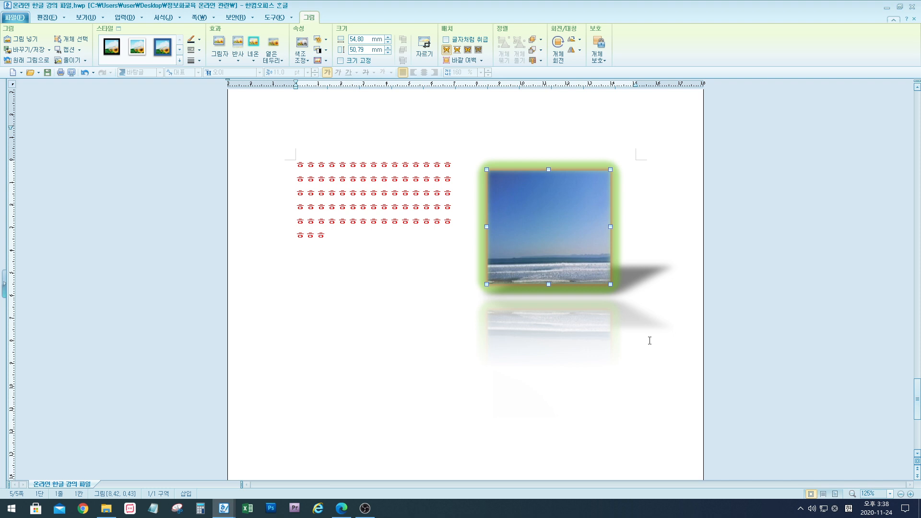
Add blank lines after the ㅎ text down to line 17, below the sea picture's reflection.
click(649, 341)
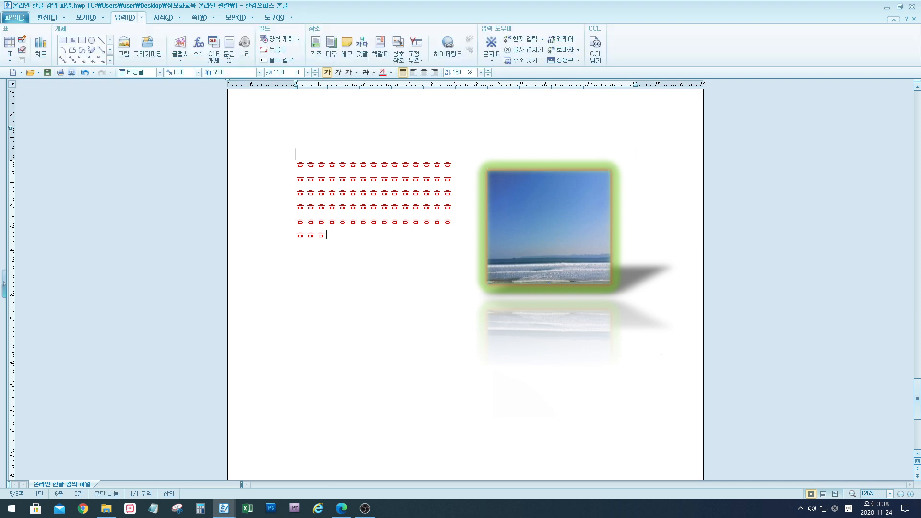
key(Return)
key(Return)
key(Return)
key(Return)
key(Return)
scroll(664, 346, down, 5)
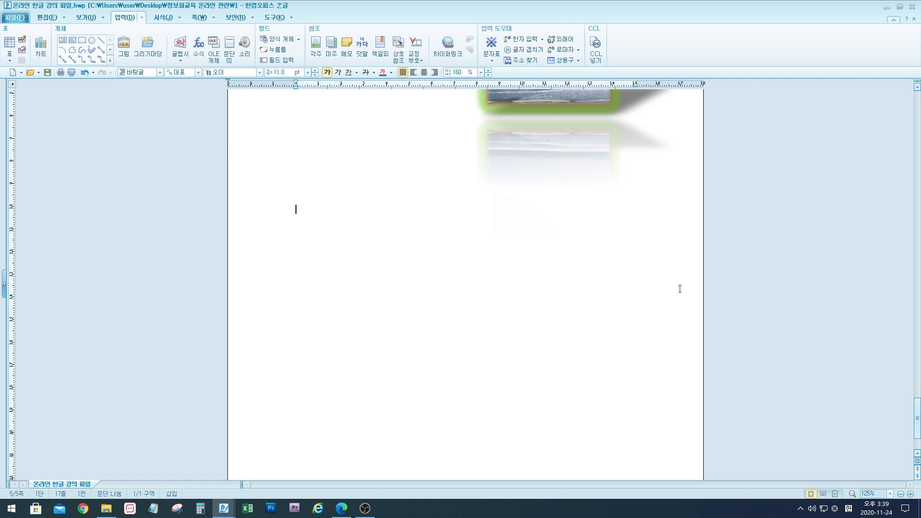
scroll(685, 292, down, 3)
scroll(626, 303, up, 3)
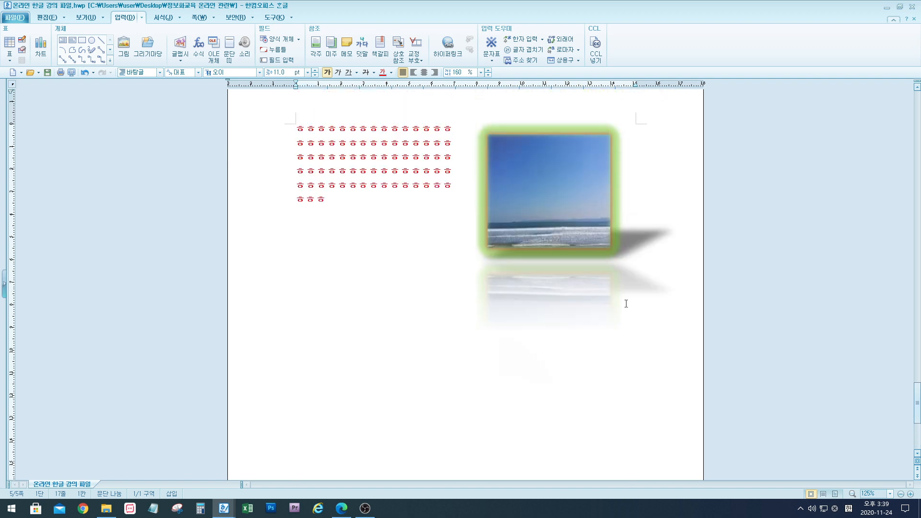
scroll(626, 303, down, 3)
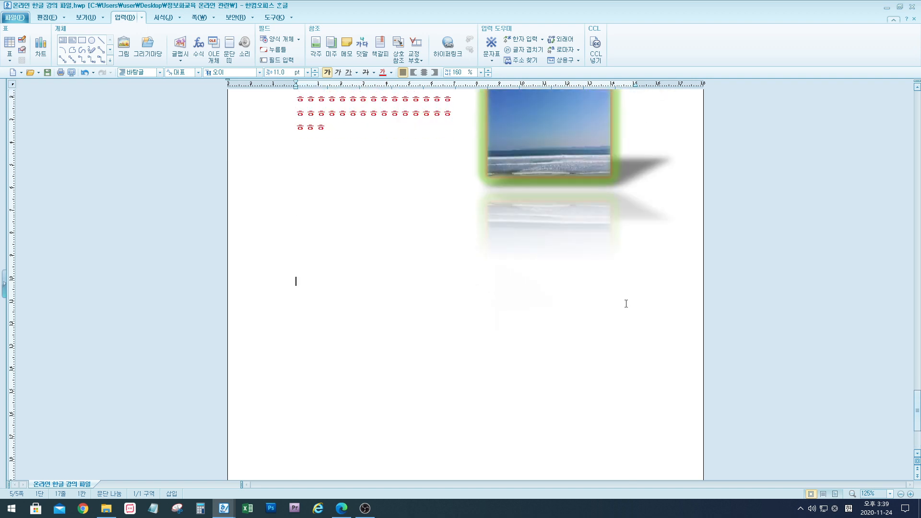
Add one more blank line below the sea picture's reflection and save the document.
key(Return)
click(48, 73)
Review the document from the 초대장 page through the WordArt and shapes to the sea picture on the last page.
scroll(581, 331, up, 3)
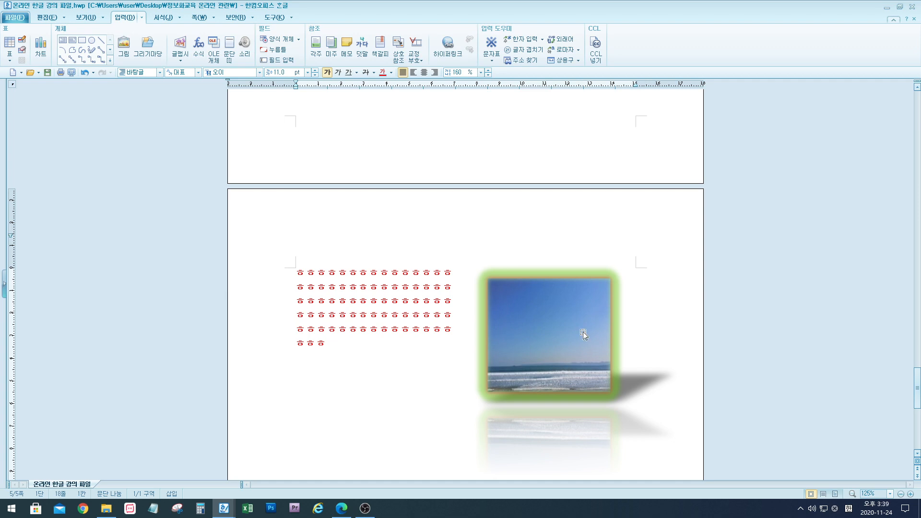
scroll(583, 334, up, 15)
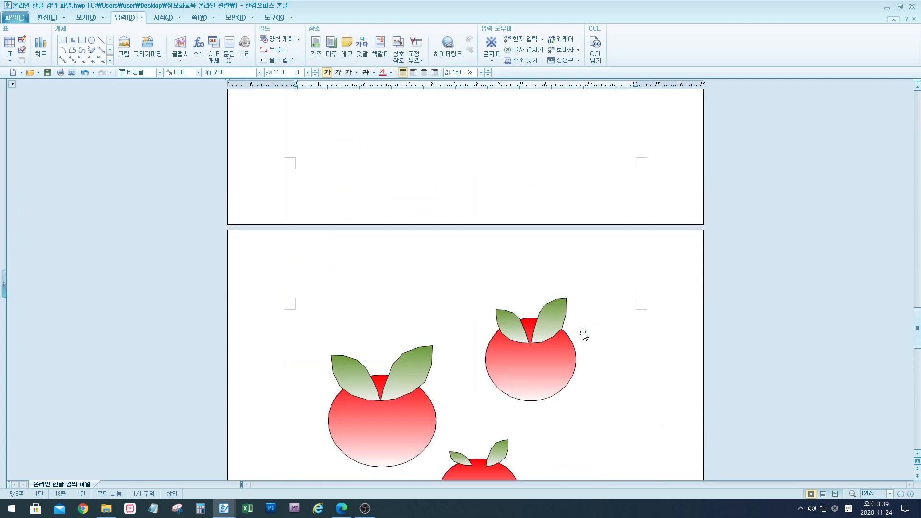
scroll(583, 334, up, 6)
scroll(580, 335, up, 4)
scroll(581, 331, down, 15)
scroll(581, 331, down, 15)
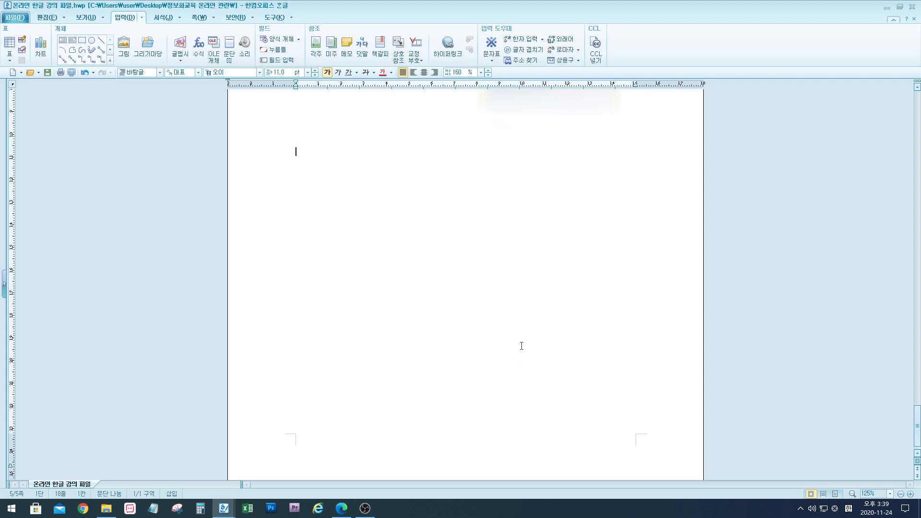
drag(916, 425, 916, 114)
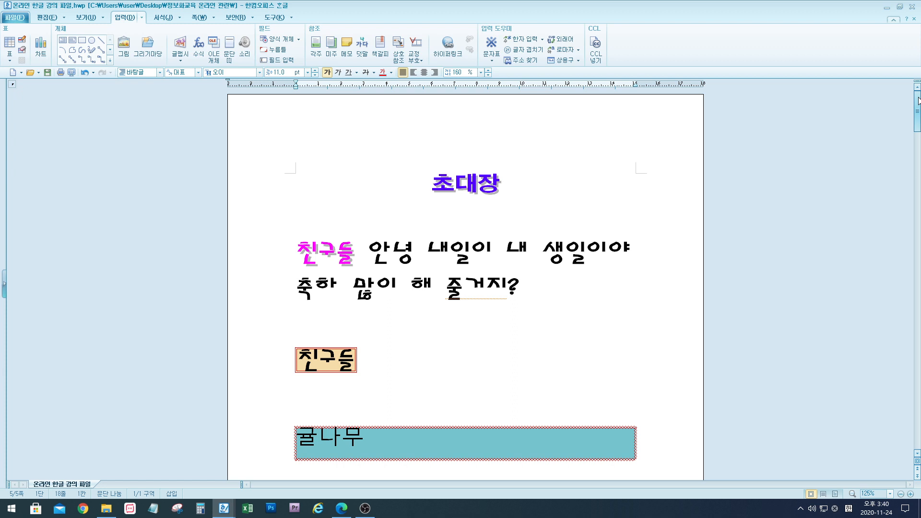
drag(918, 99, 917, 239)
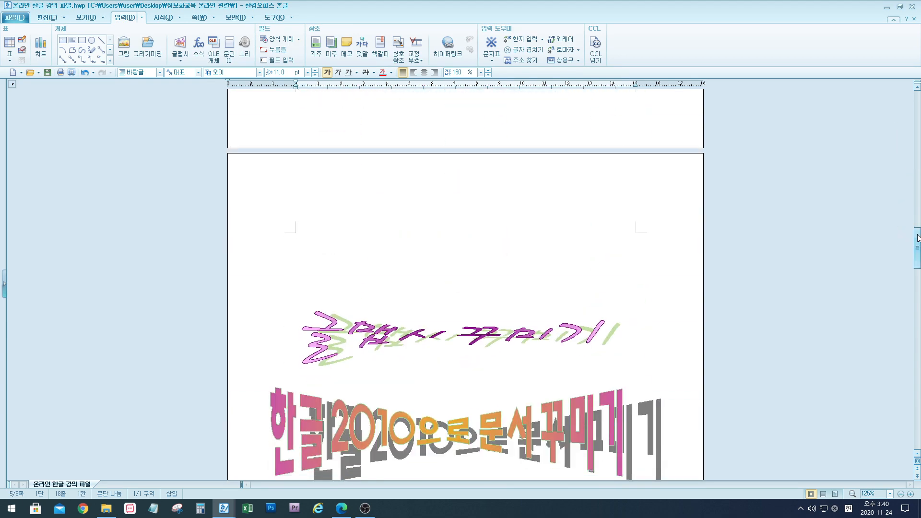
drag(918, 236, 918, 253)
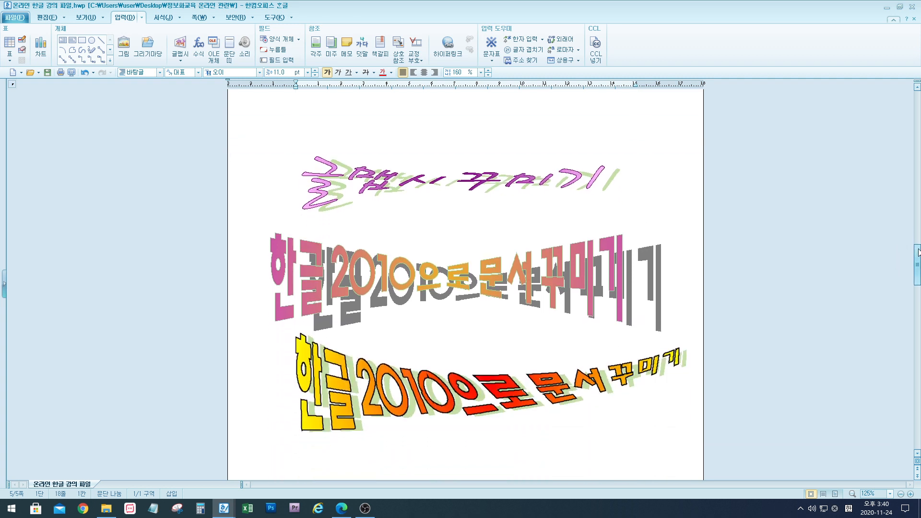
drag(918, 255, 912, 341)
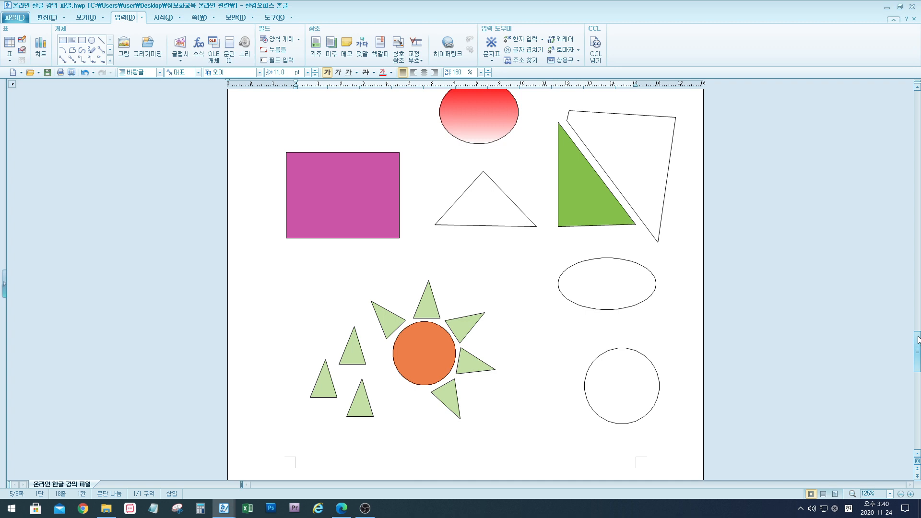
drag(917, 340, 917, 404)
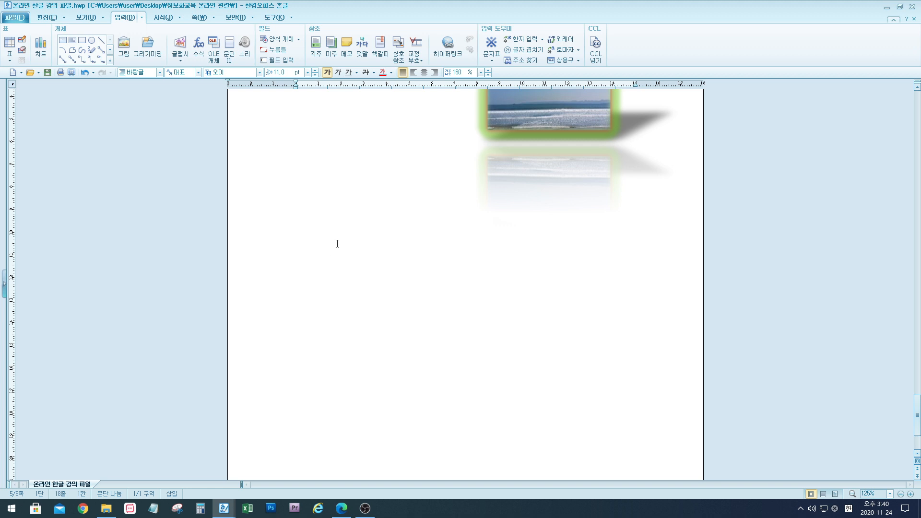
Insert a table with 4 rows and 4 columns on the blank line below the sea picture's reflection.
click(294, 244)
mouse_move(2, 21)
mouse_down()
mouse_move(28, 31)
mouse_move(41, 56)
mouse_move(34, 68)
mouse_move(54, 70)
mouse_up()
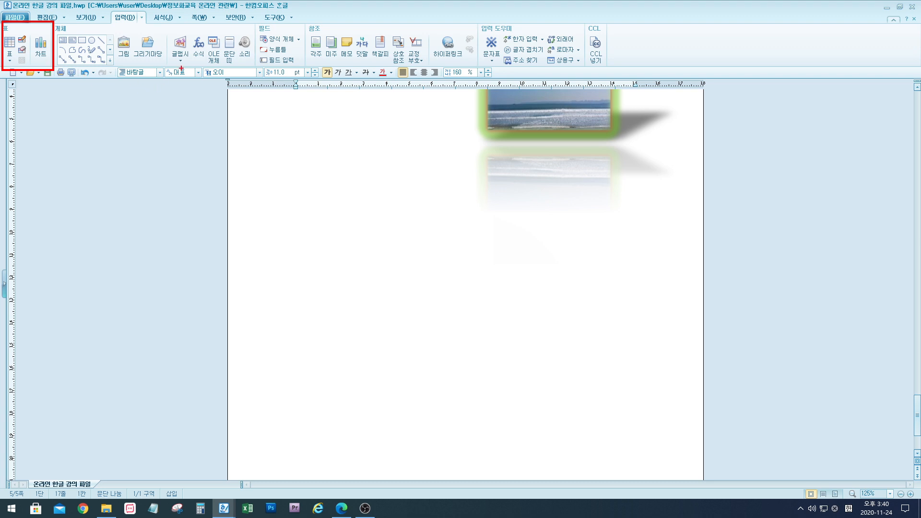
key(Escape)
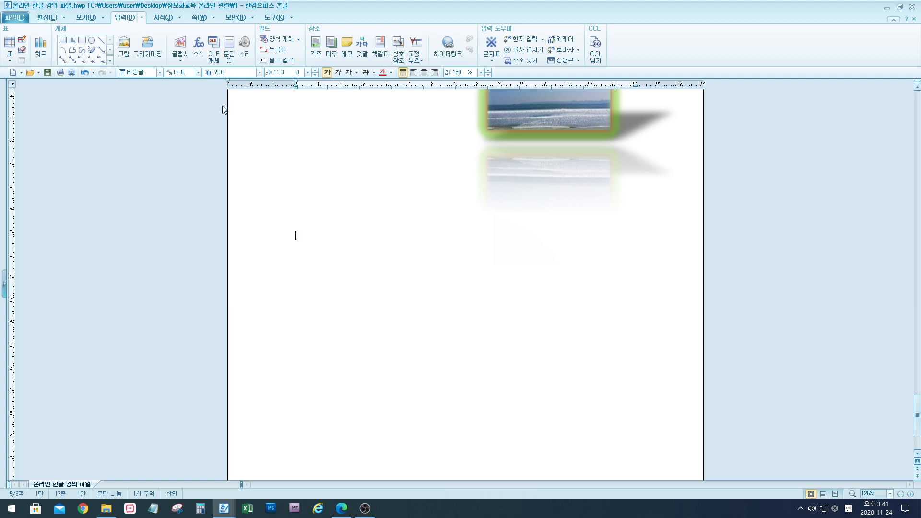
click(10, 56)
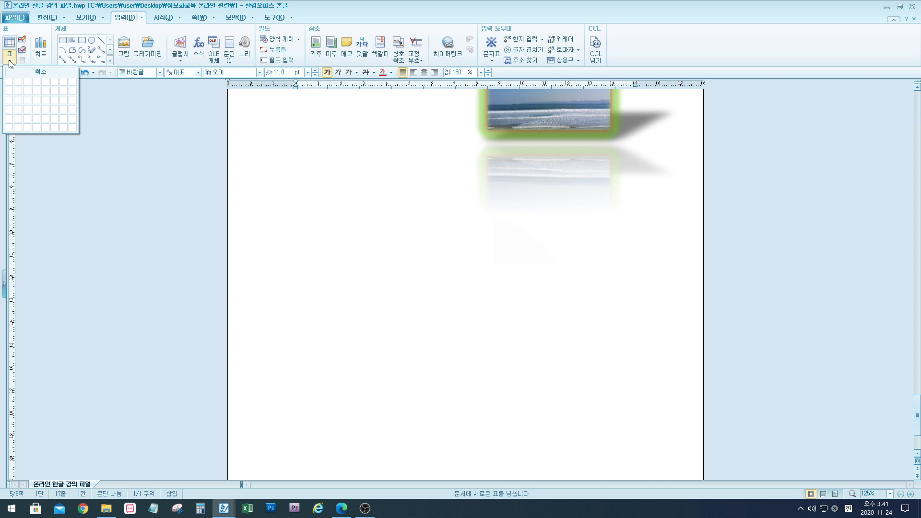
click(37, 110)
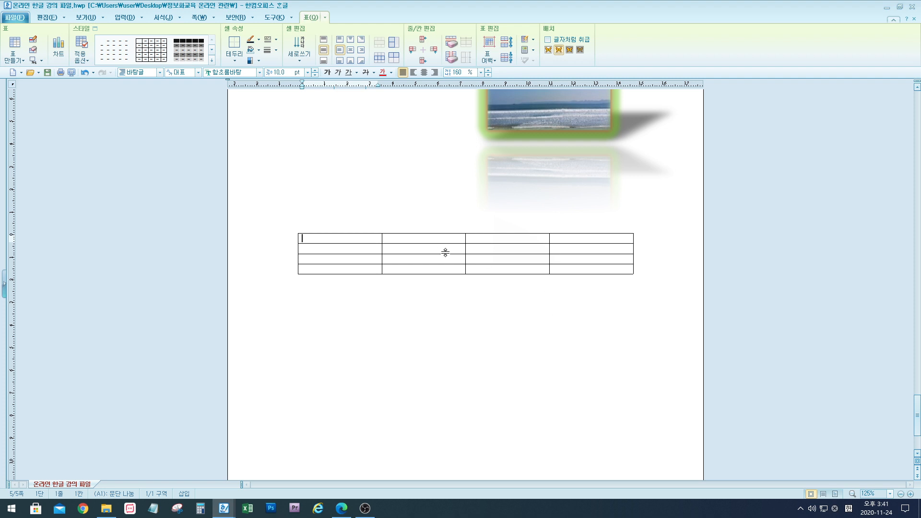
Preview how far the table-size grid extends and close it without inserting a table.
click(21, 73)
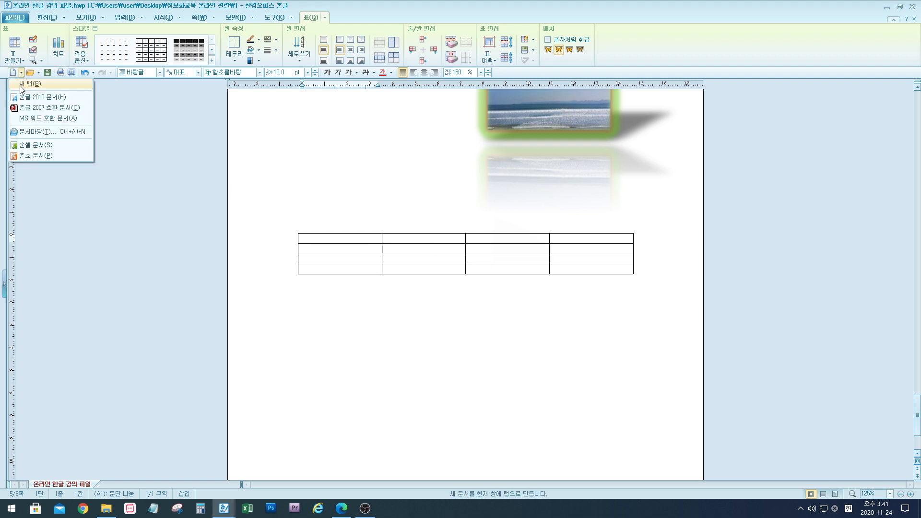
click(22, 61)
click(23, 61)
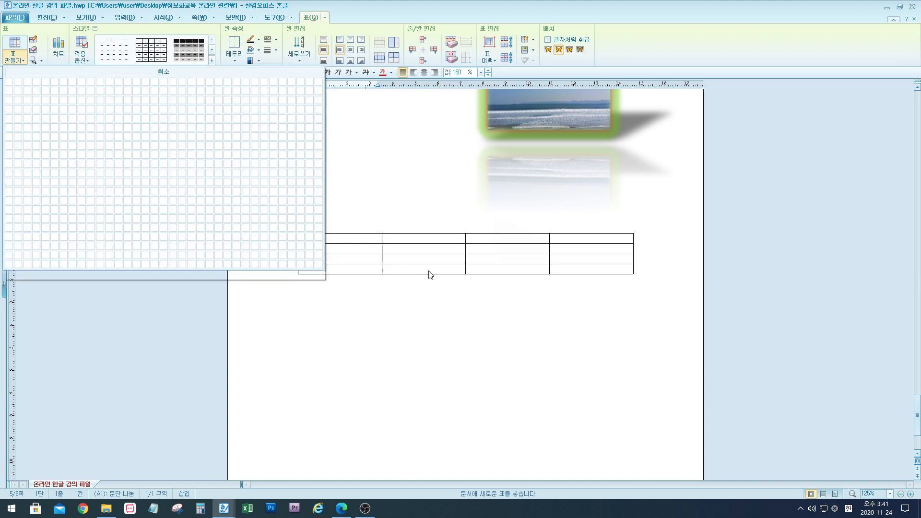
click(24, 32)
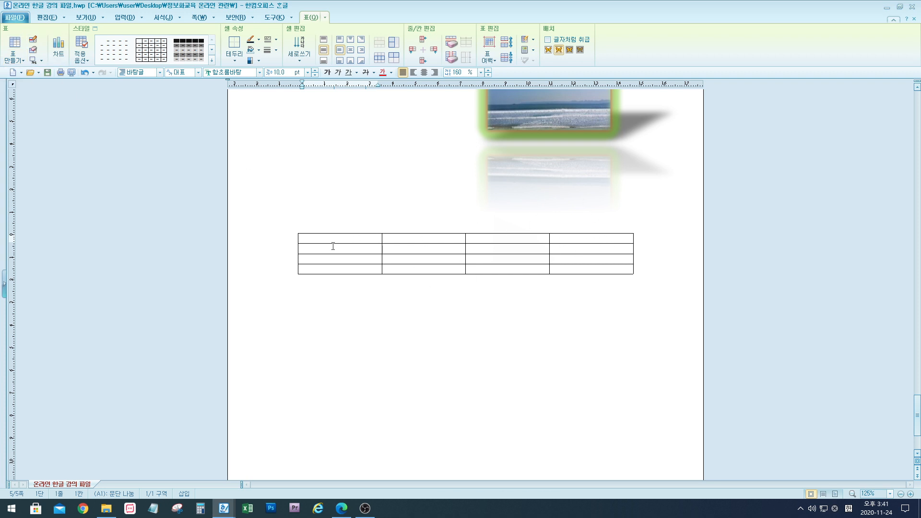
Create a table with 5 rows and 5 columns below the first table, with width 단에 맞춤 and height 자동.
click(416, 330)
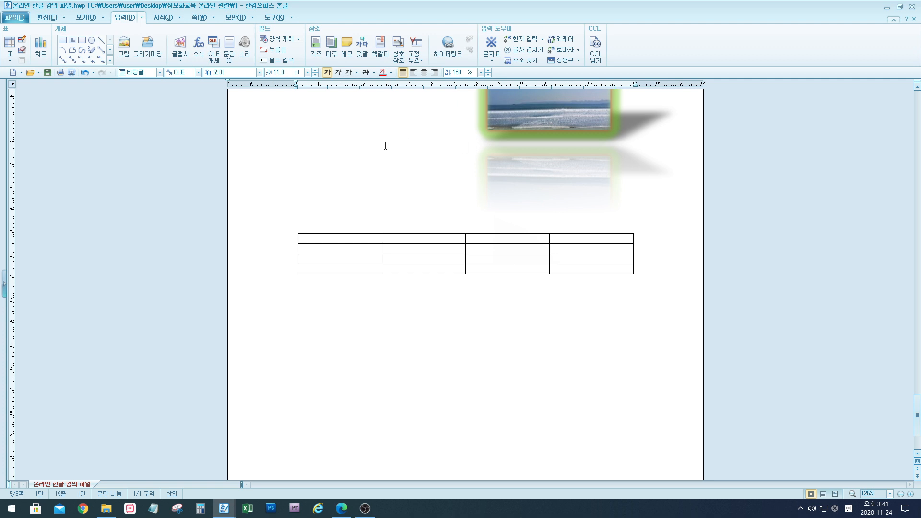
click(143, 18)
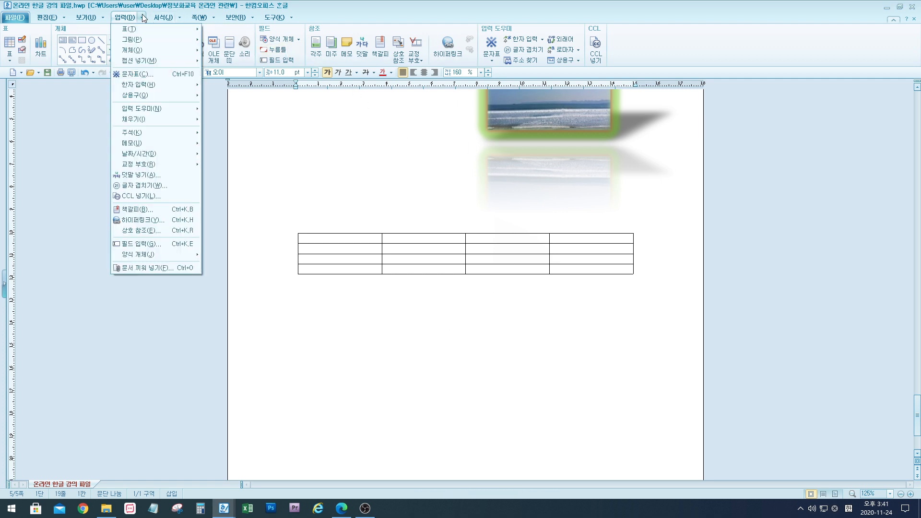
mouse_move(140, 35)
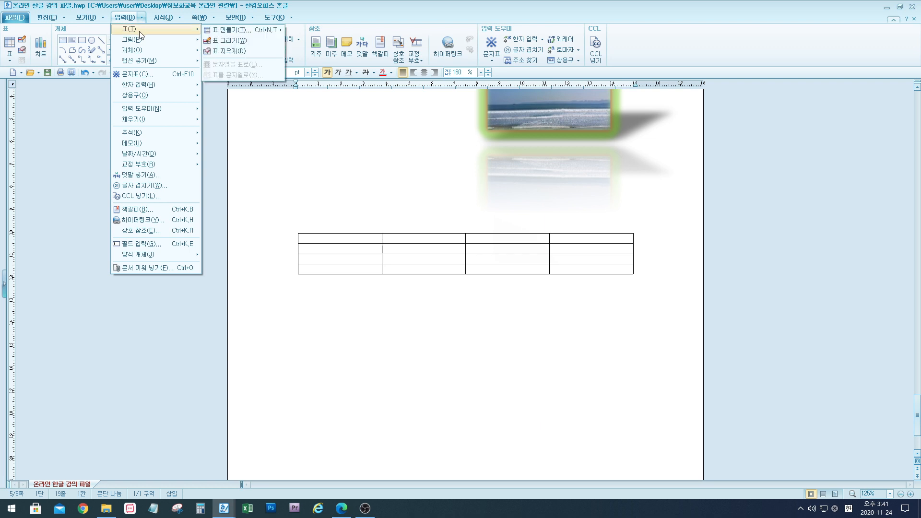
click(245, 32)
drag(528, 200, 566, 195)
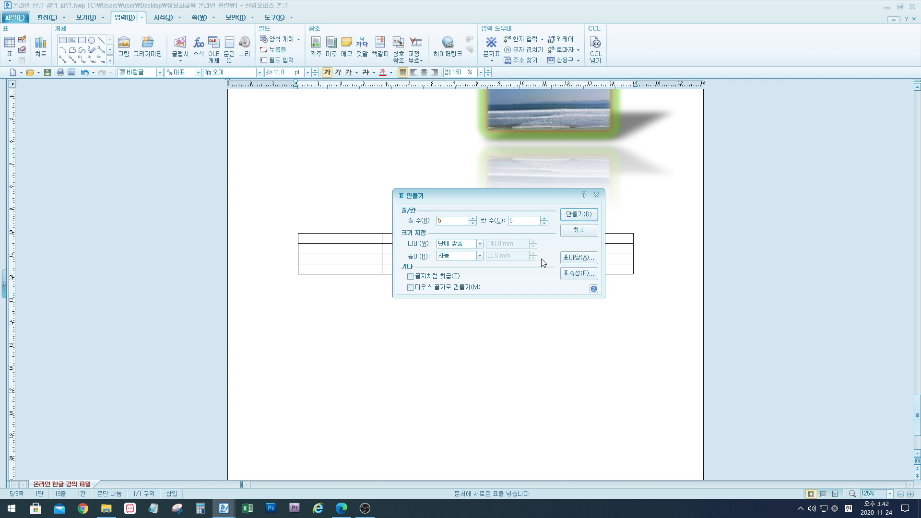
click(585, 219)
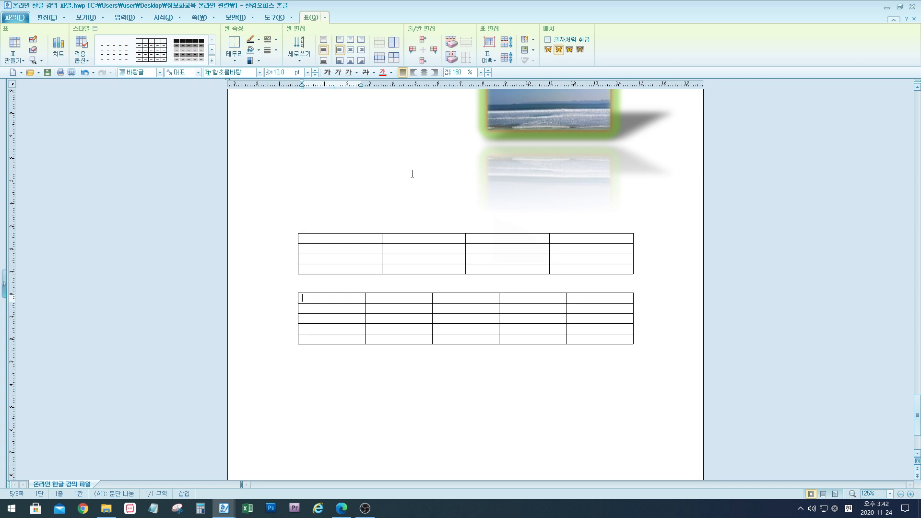
click(23, 61)
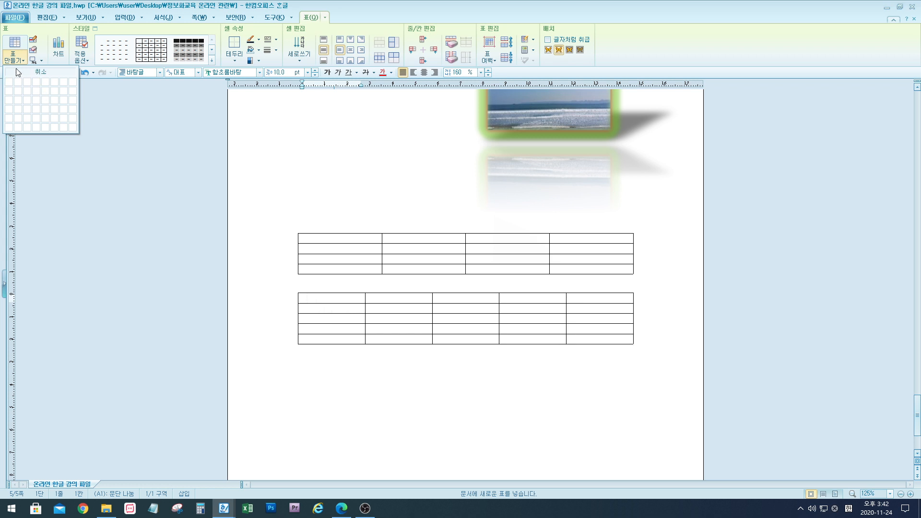
click(25, 29)
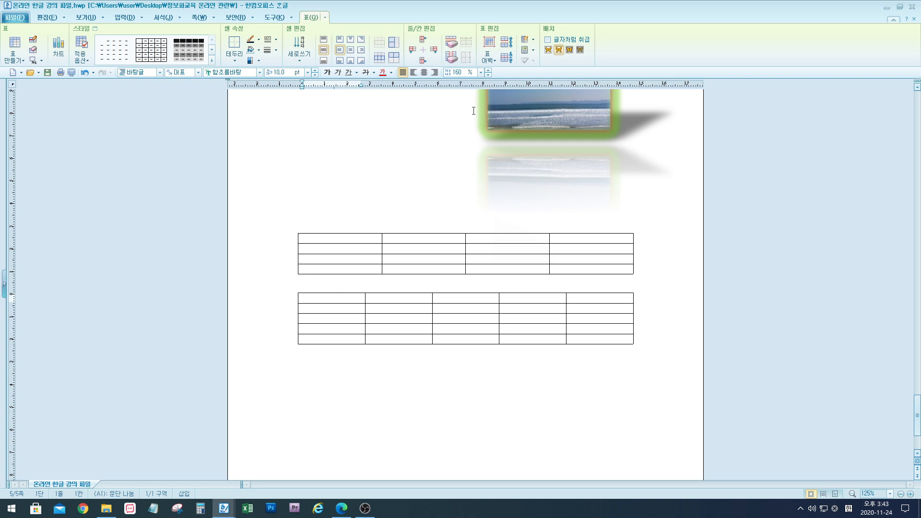
On a new line below the second table, set up a 5-row, 5-column table with width and height both as 임의 값.
click(591, 390)
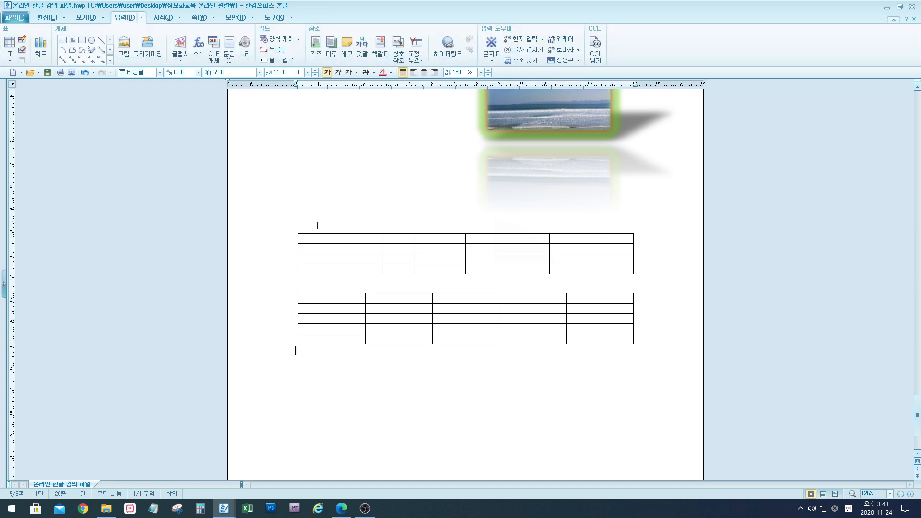
key(Return)
click(133, 17)
mouse_move(149, 31)
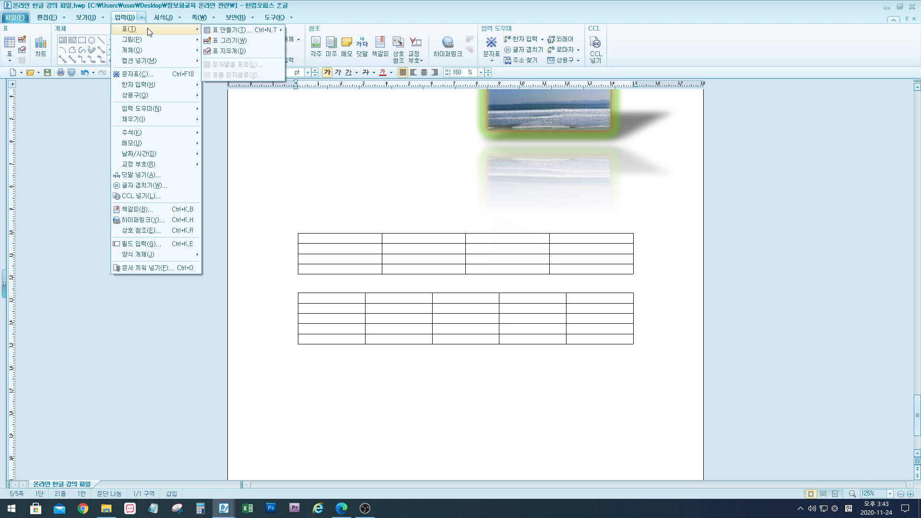
click(230, 32)
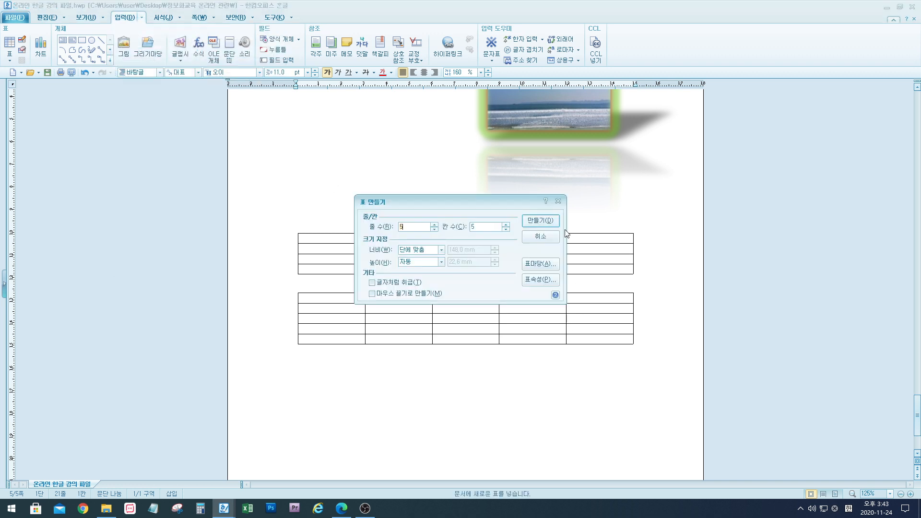
drag(509, 200, 554, 282)
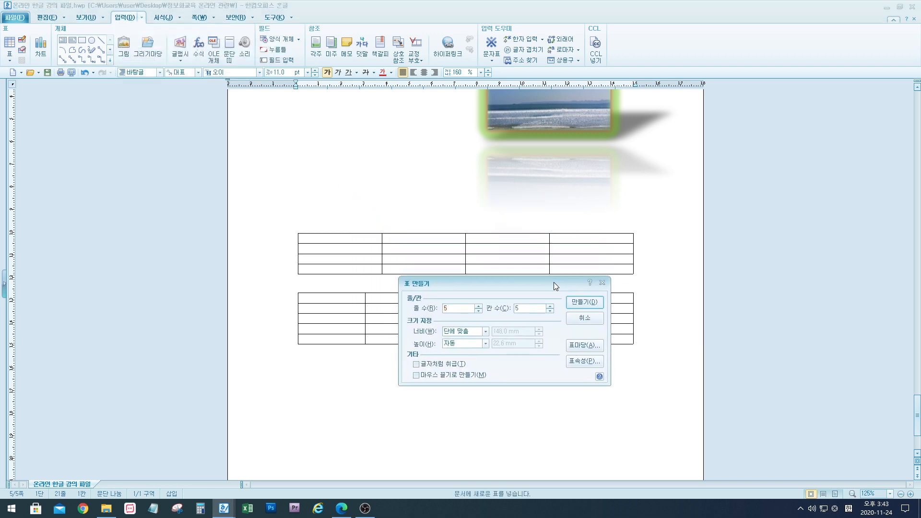
click(484, 331)
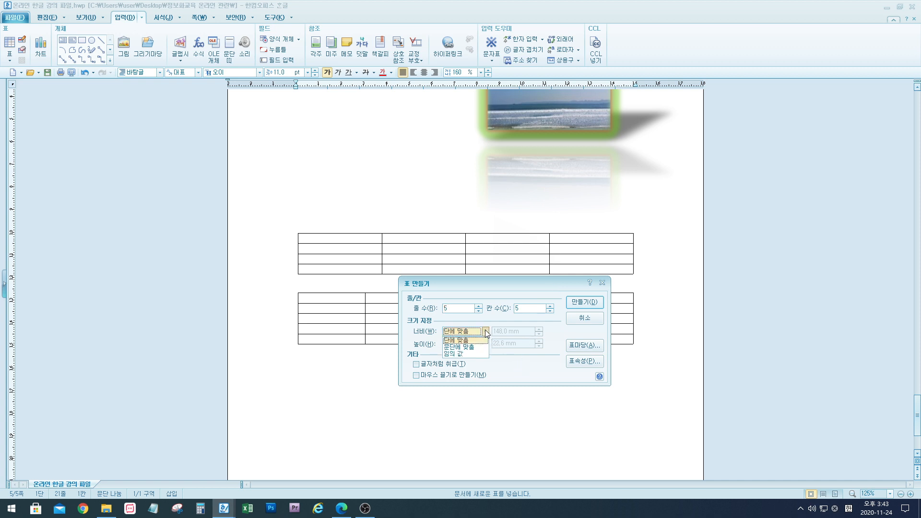
click(476, 354)
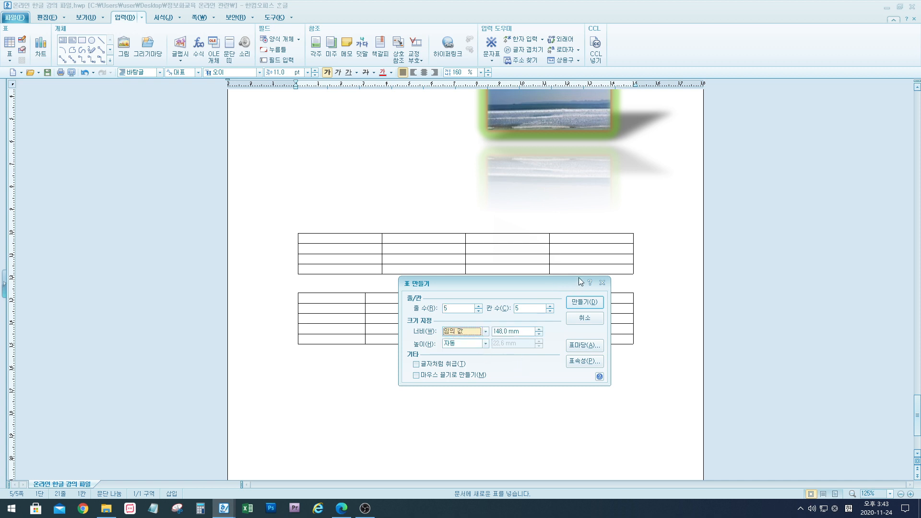
drag(577, 282, 594, 121)
click(501, 183)
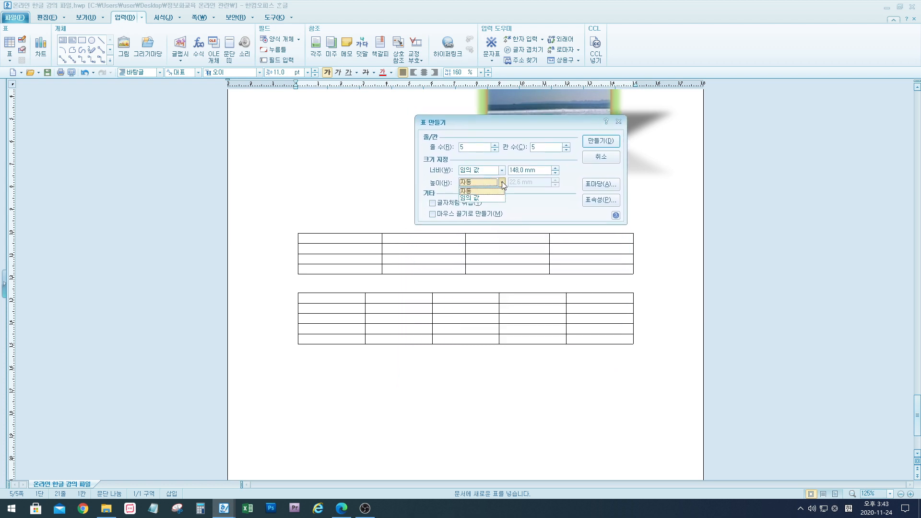
click(501, 197)
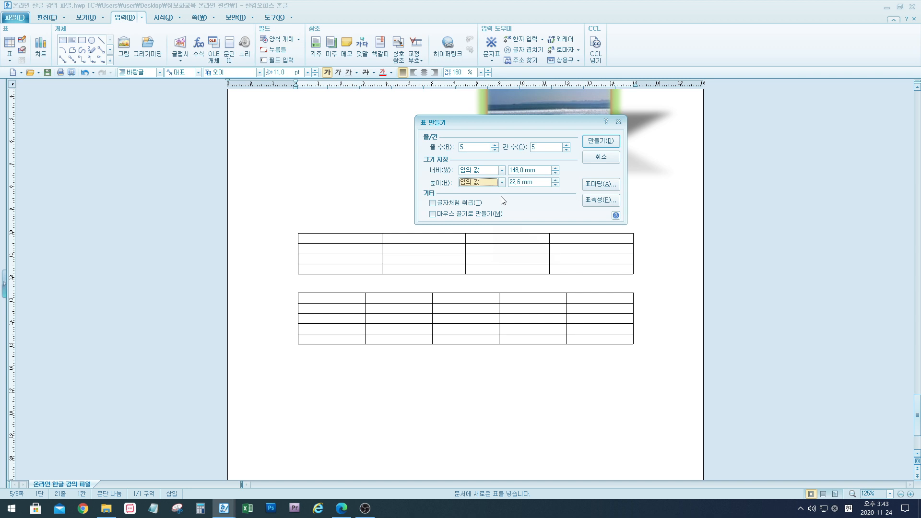
Set the new table's width to 150 mm and height to 20 mm, and create it.
click(540, 170)
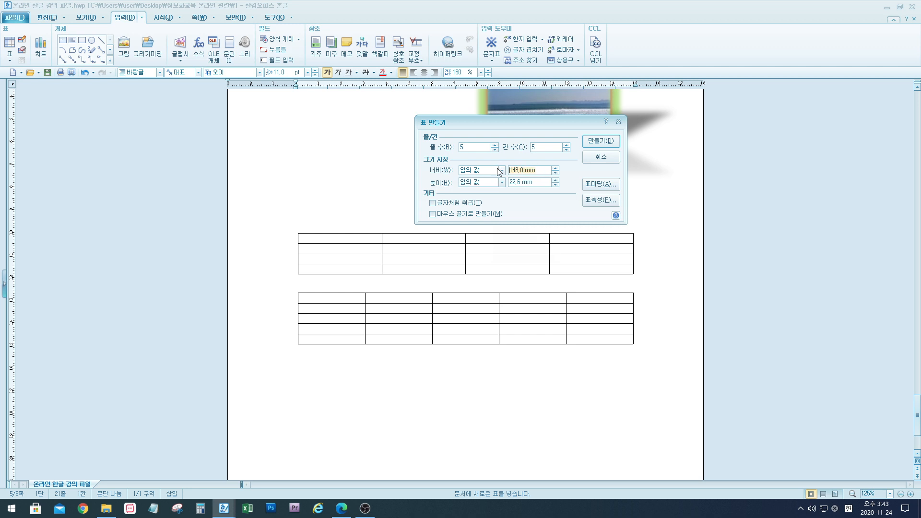
text(150)
key(Tab)
text(20)
click(612, 142)
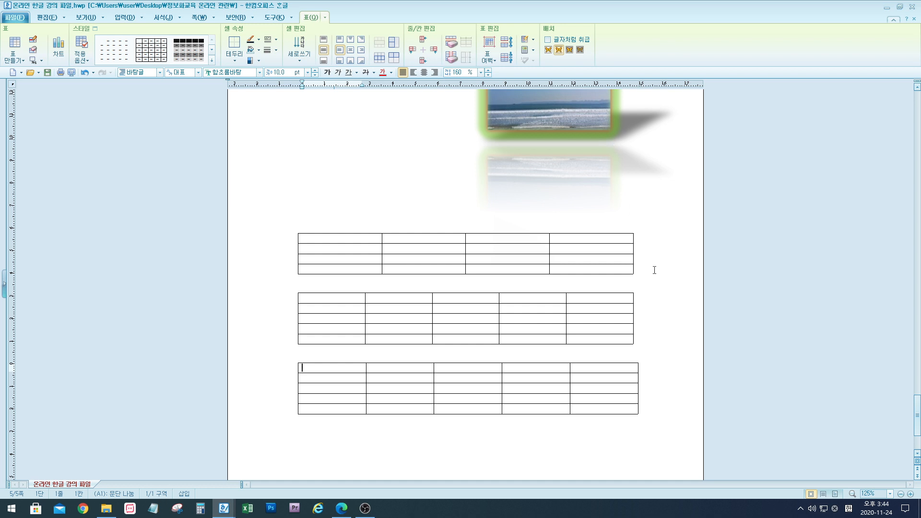
Try the 크기 고정 option in the bottom table's properties and close the dialog without applying it.
scroll(686, 324, down, 1)
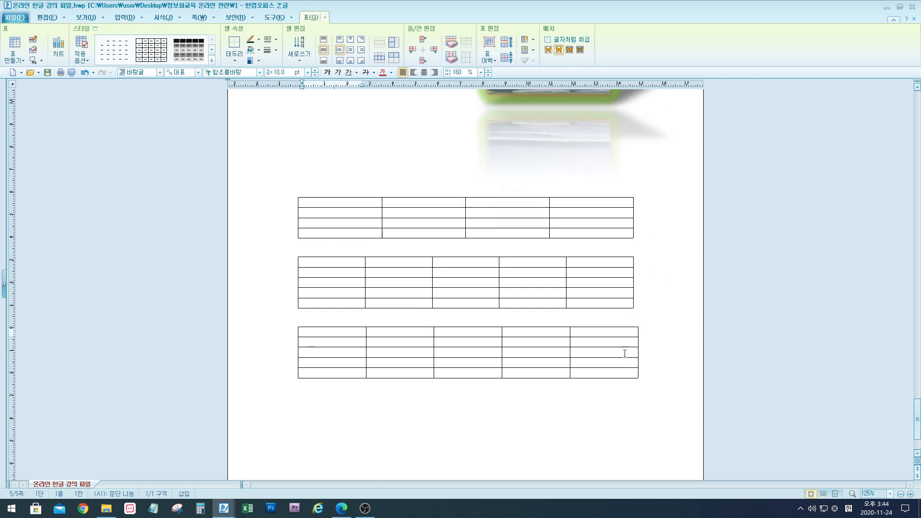
click(416, 327)
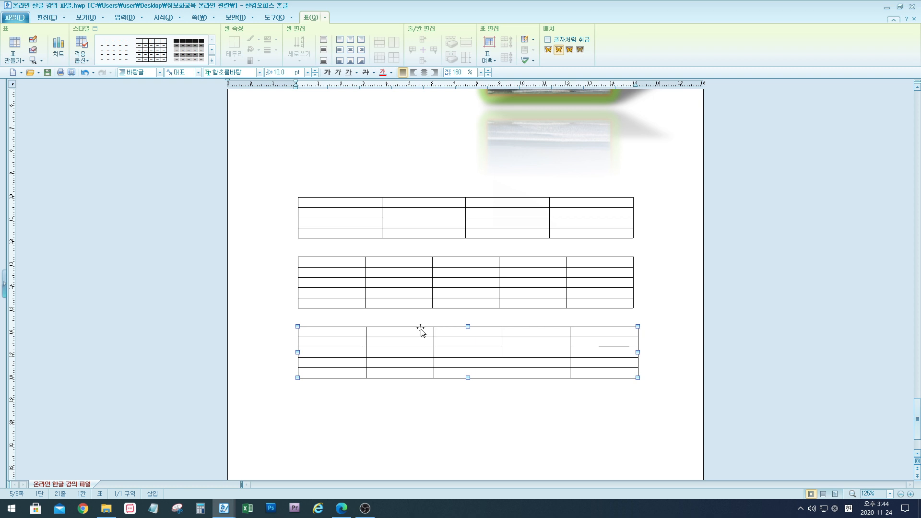
right_click(421, 330)
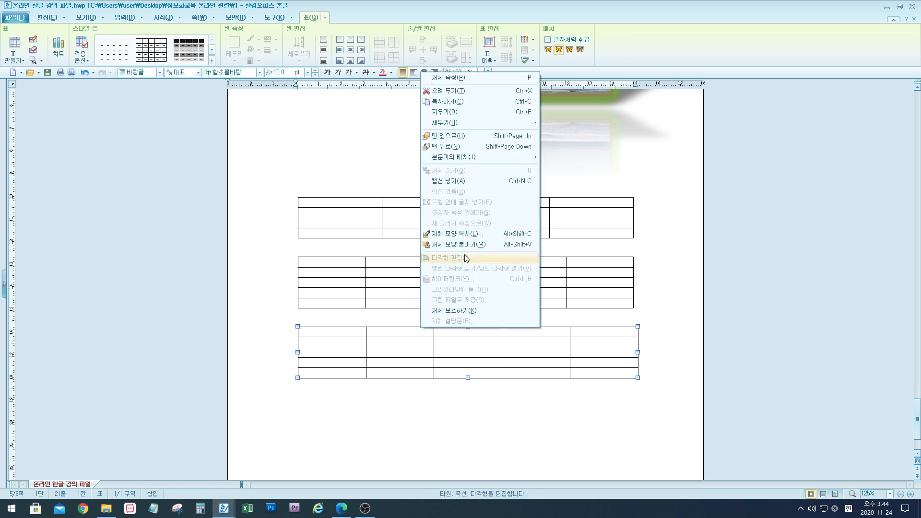
click(499, 80)
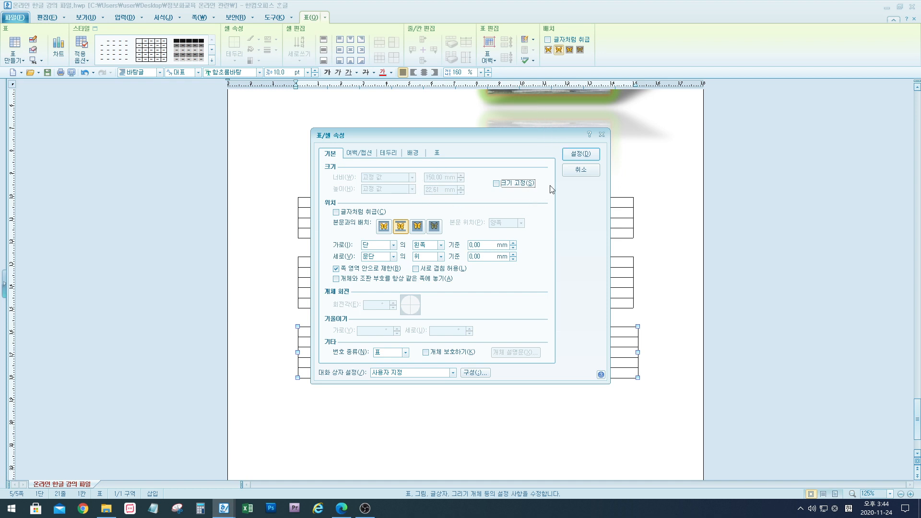
click(495, 183)
drag(548, 135, 789, 76)
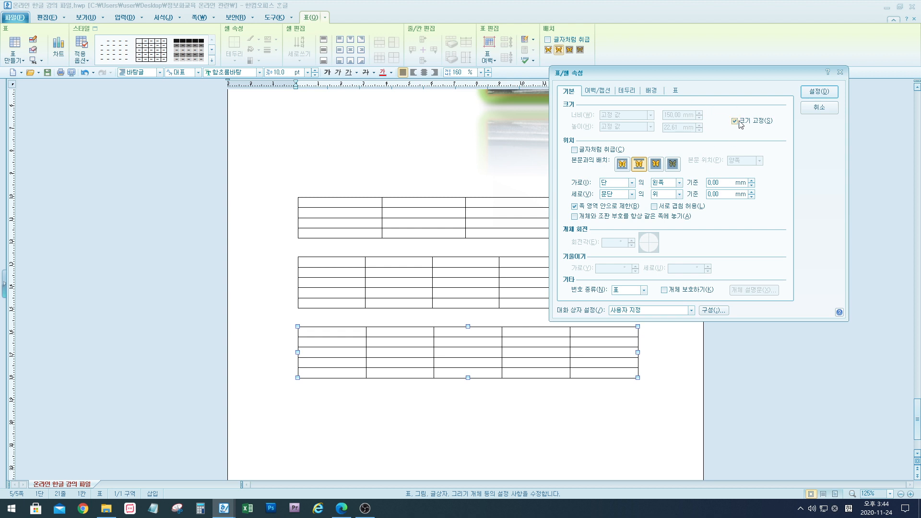
click(840, 72)
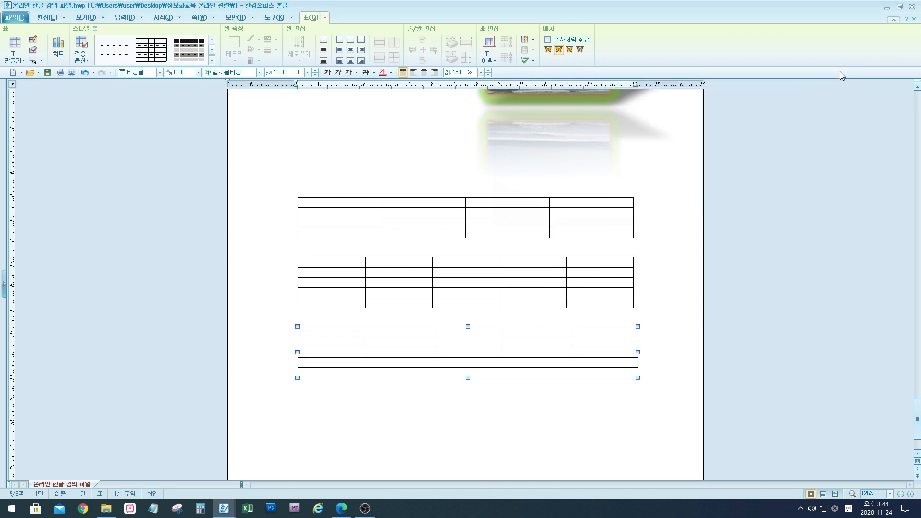
Delete the two 5-row, 5-column tables below the first table and save the document.
key(Delete)
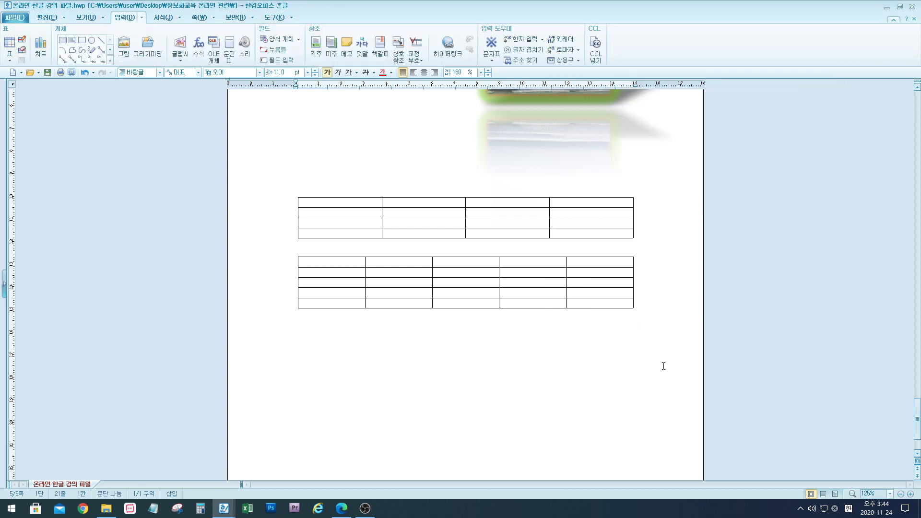
click(633, 277)
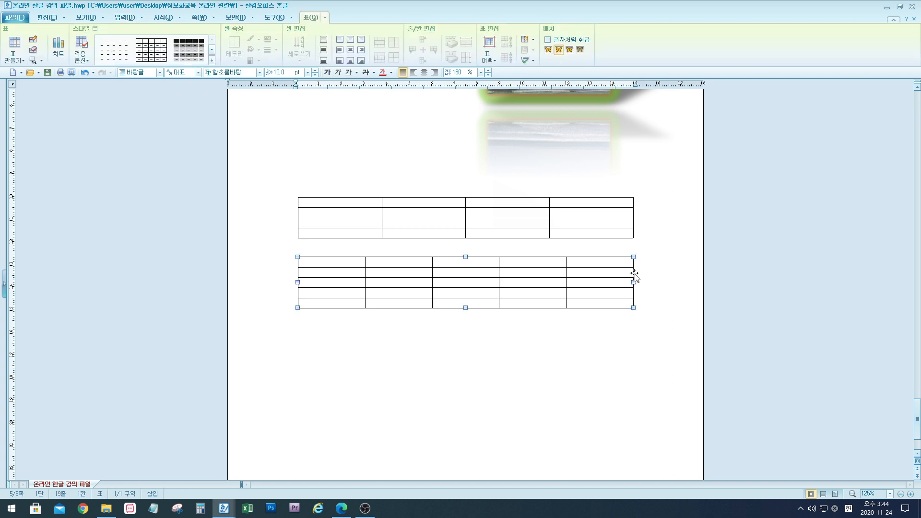
key(Delete)
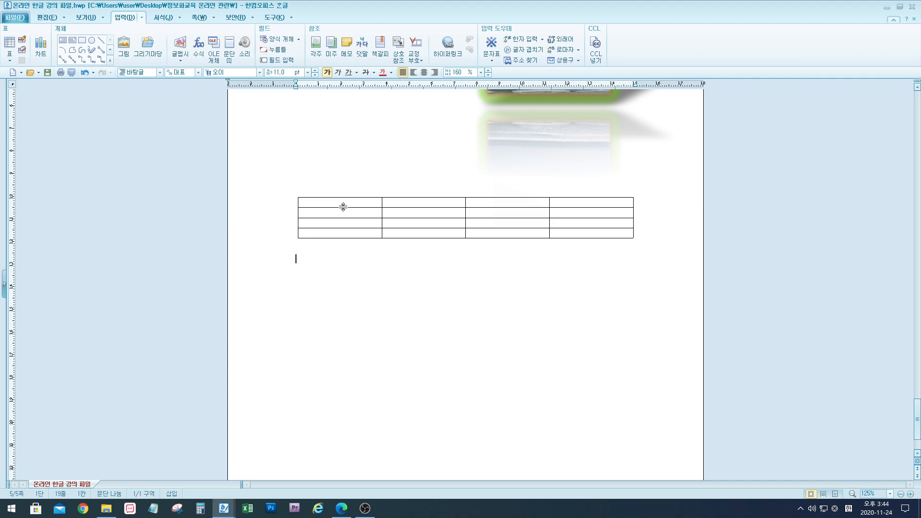
drag(319, 201, 608, 223)
click(662, 293)
key(alt+s)
Fill the remaining table's header row with 날짜, 사용내역, 수입 and 지출.
click(352, 203)
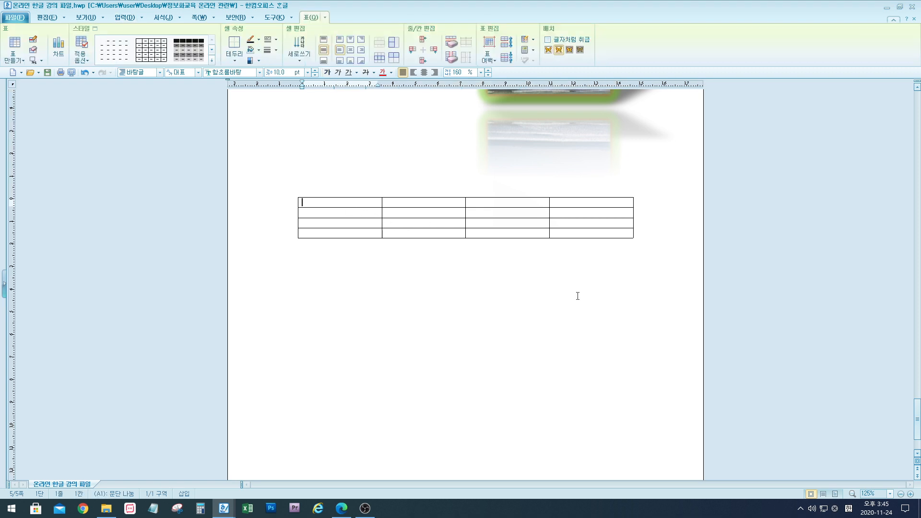
text(날짜)
key(Tab)
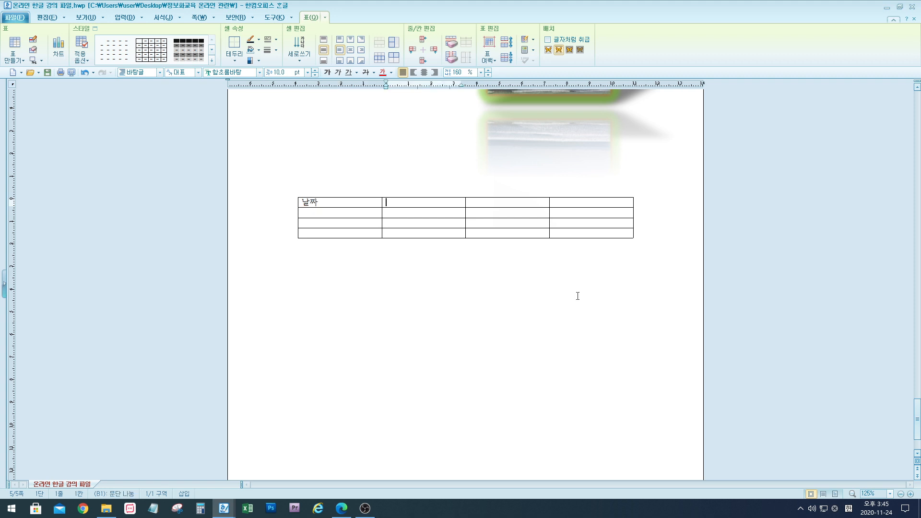
text(사용내역)
key(Tab)
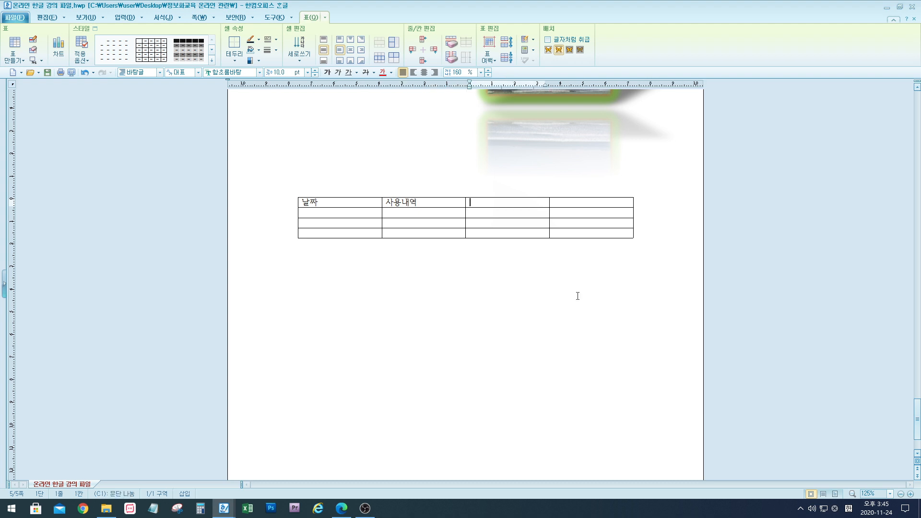
text(수입)
key(Tab)
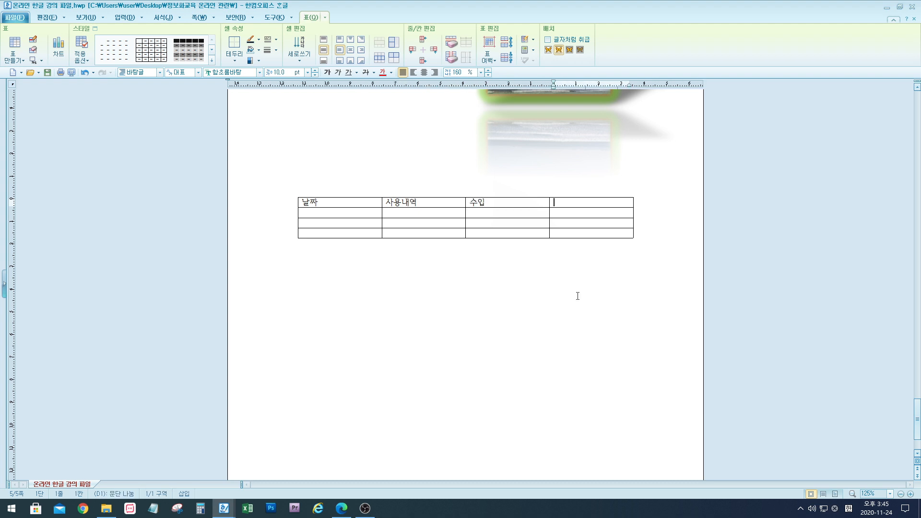
text(지출)
key(Tab)
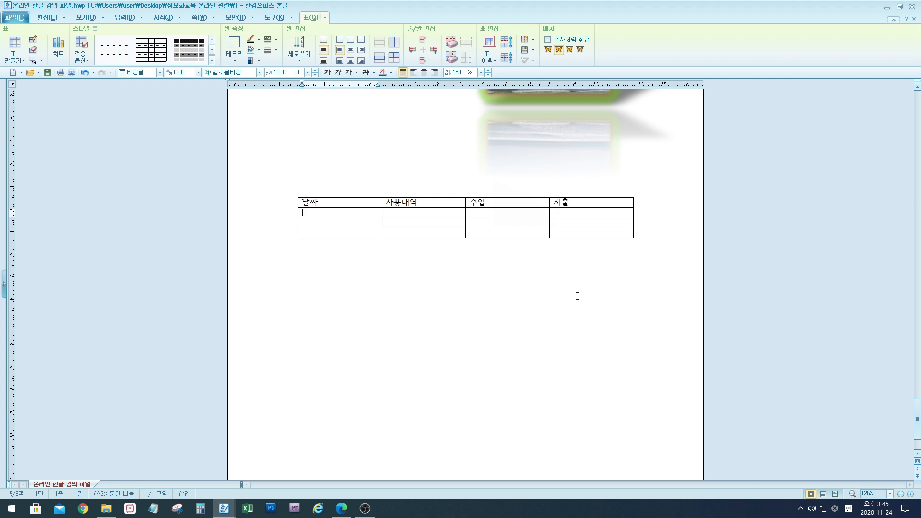
Enter the dates 8월 1일, 8월 4일 and 8월 15일 down the 날짜 column.
text(8월 1일)
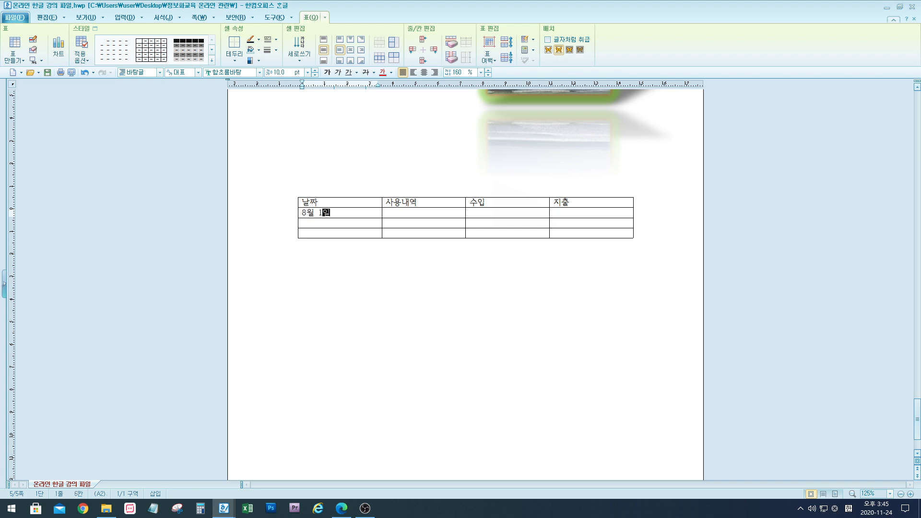
key(Down)
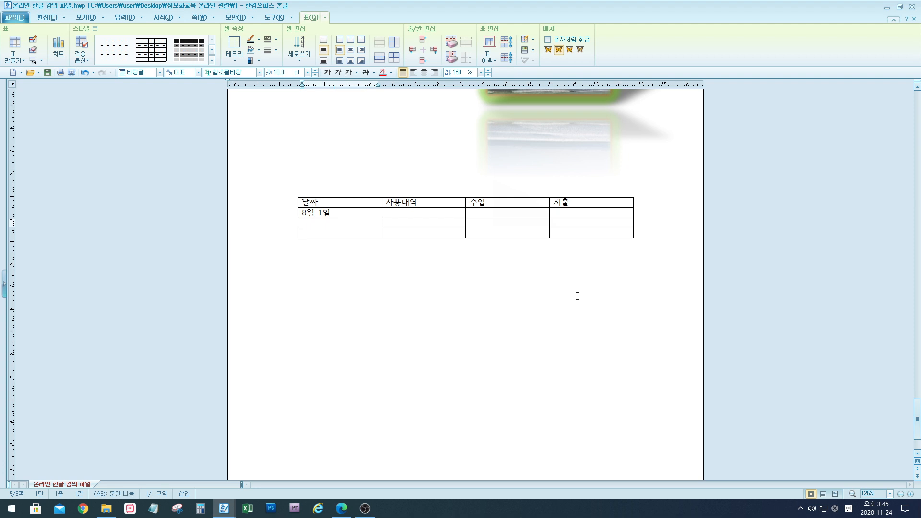
text(8월 4일)
key(Down)
text(8)
text(월 15ㅇ)
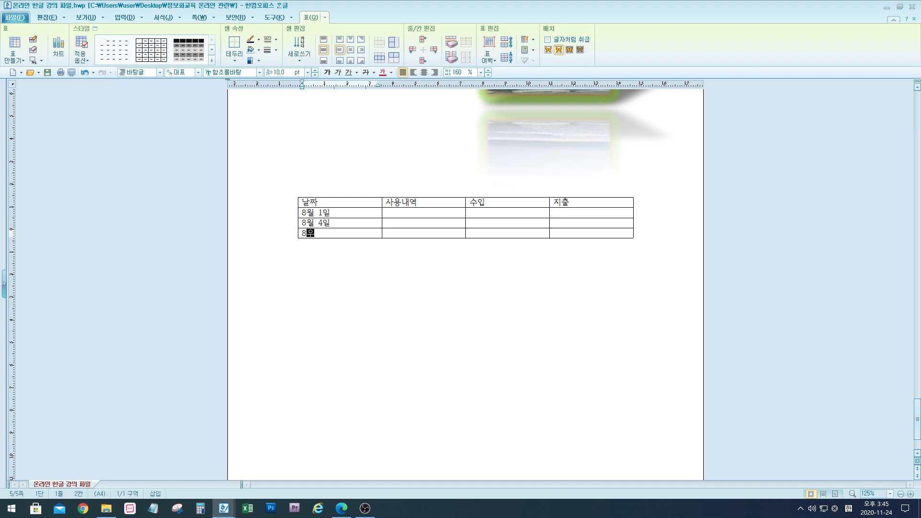
text(ㅣㄹ)
Enter 용돈, 점심 and 아이스크림 down the 사용내역 column, starting beside 8월 1일.
key(Up)
key(Up)
key(Tab)
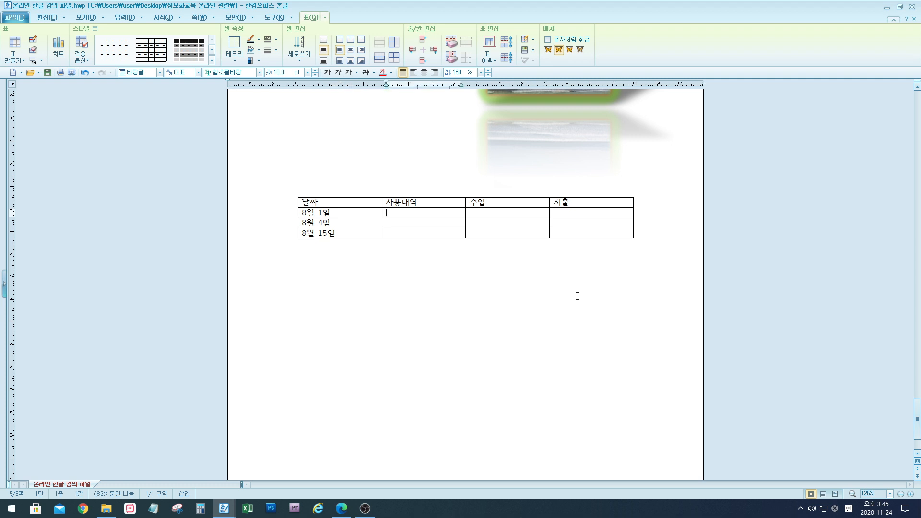
text(ㅇㅛㅇㄷㅗㄴ)
key(Down)
text(ㅈㅓㅁㅅㅣㅁ)
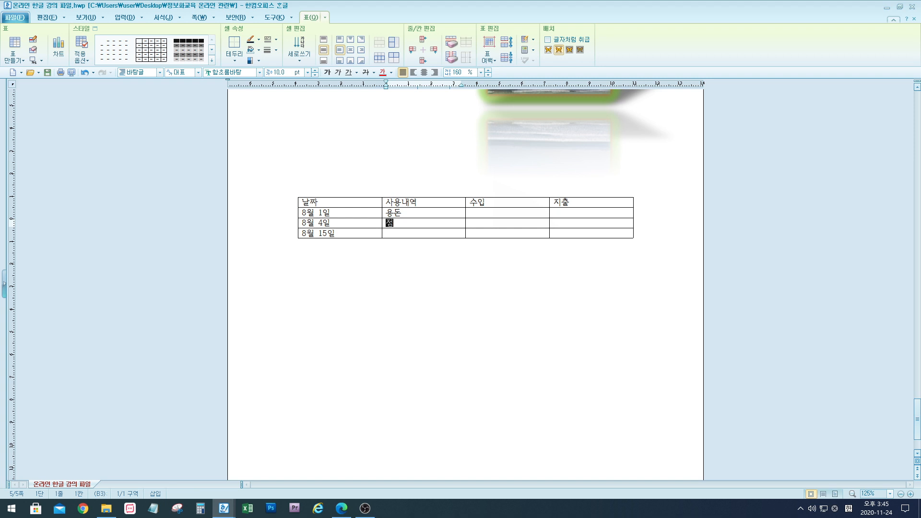
key(Down)
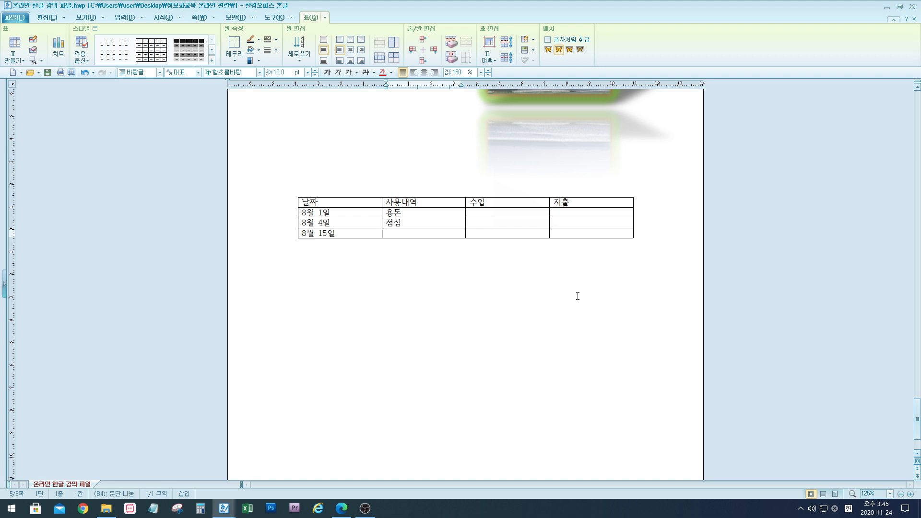
text(ㅇㅏㅇㅣㅅㅡㅋㅡㄹㅣ)
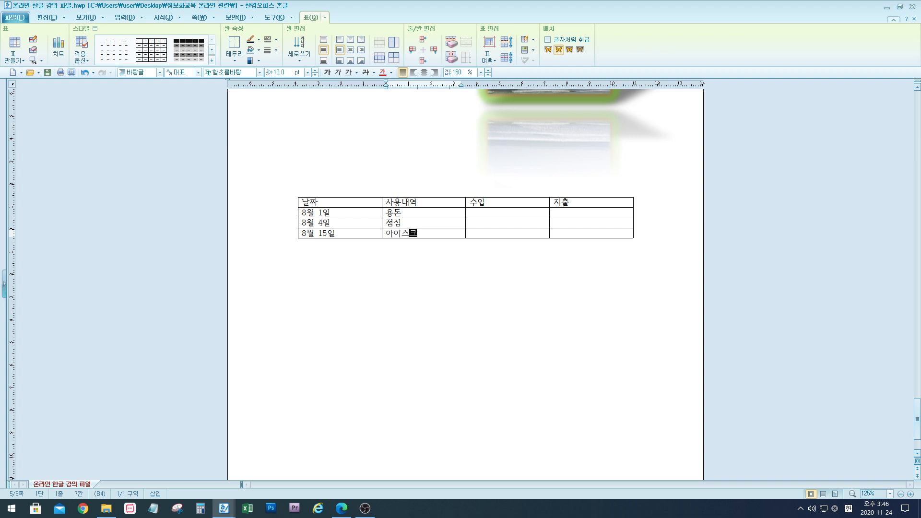
text(ㅁ)
Enter the amounts 10,000, 8,000 and 5,000 down the 수입 column.
click(526, 214)
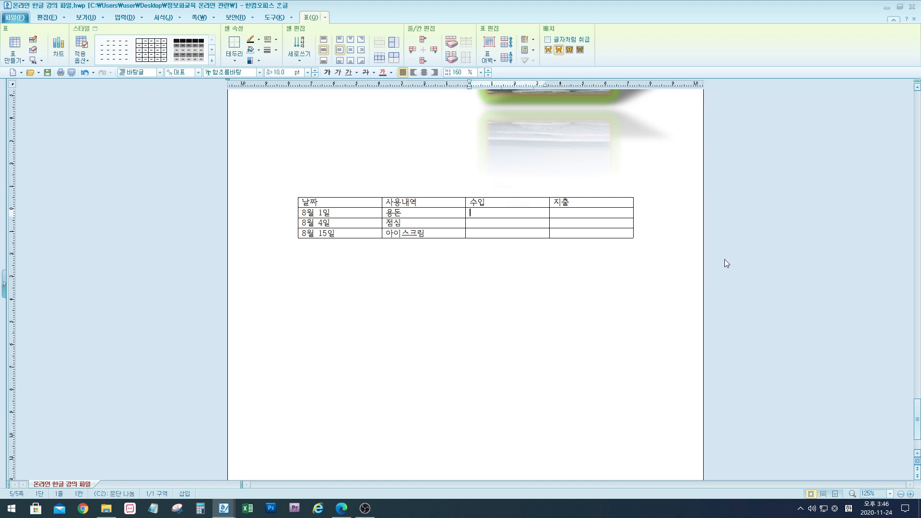
text(10,000)
click(513, 224)
text(8,000)
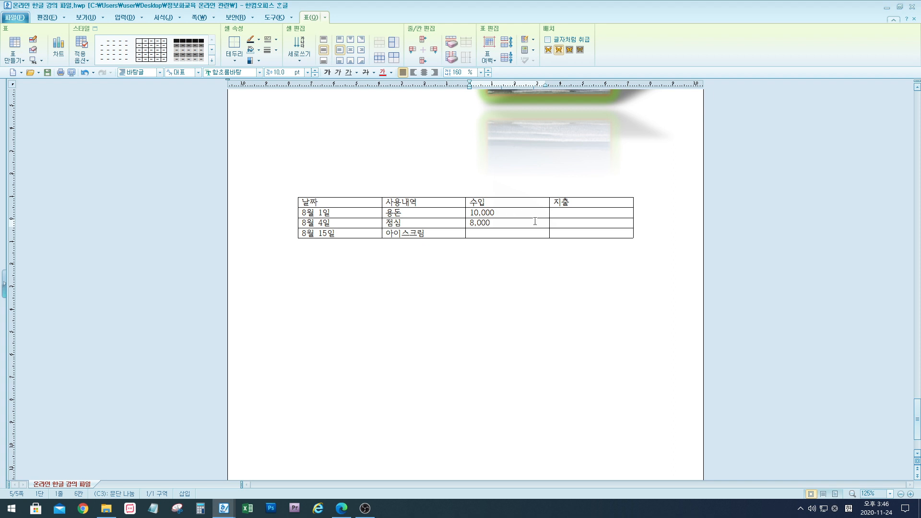
click(507, 233)
text(5,000)
Stretch the whole table downward to a height of about 39 mm, keeping its rows evenly tall.
drag(306, 203, 591, 209)
click(672, 273)
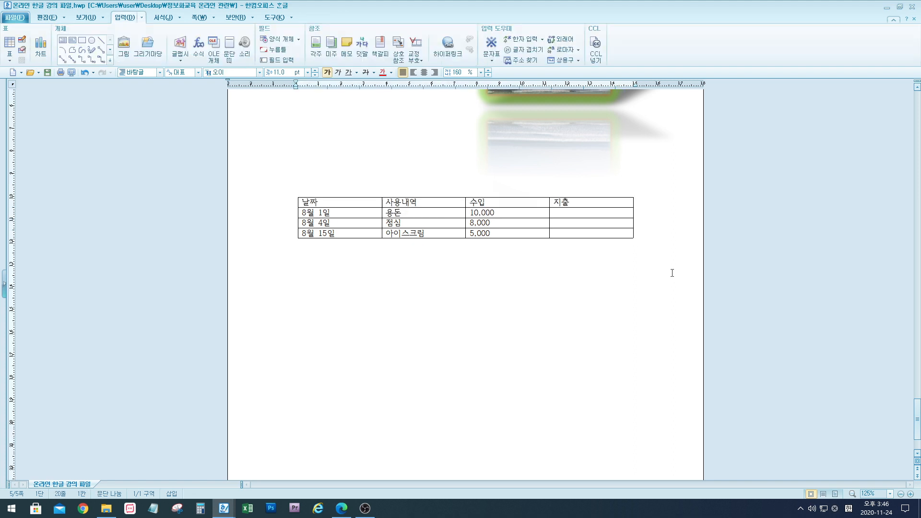
click(632, 238)
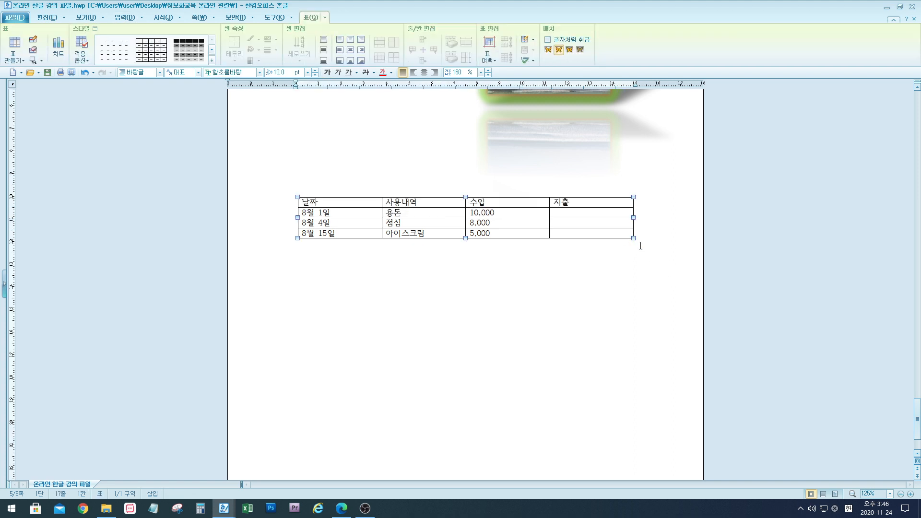
drag(465, 237, 479, 315)
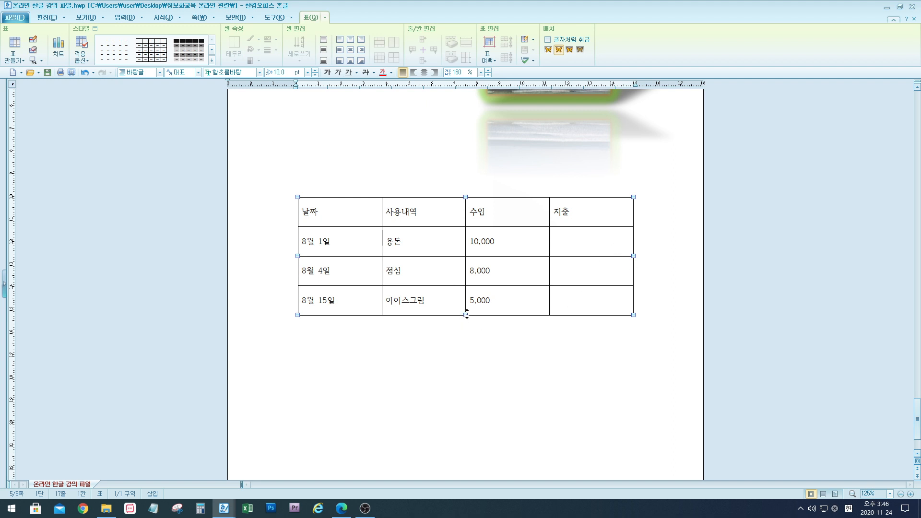
drag(466, 315, 473, 281)
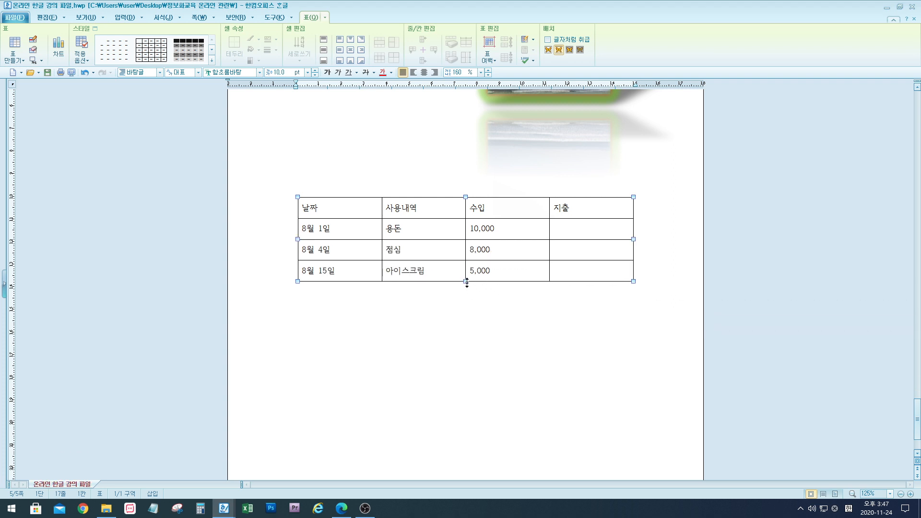
drag(466, 282, 466, 285)
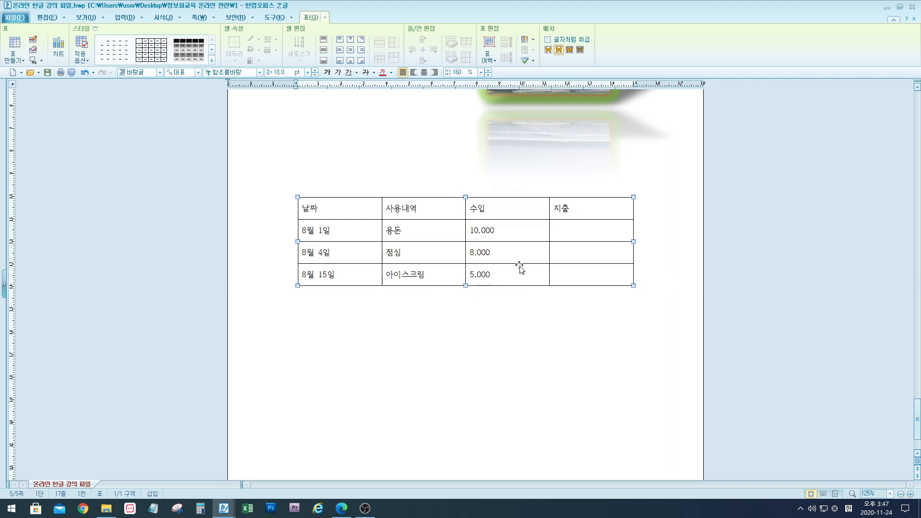
Examine the table's size properties and the available table creation commands, leaving both without making changes.
right_click(613, 199)
click(645, 207)
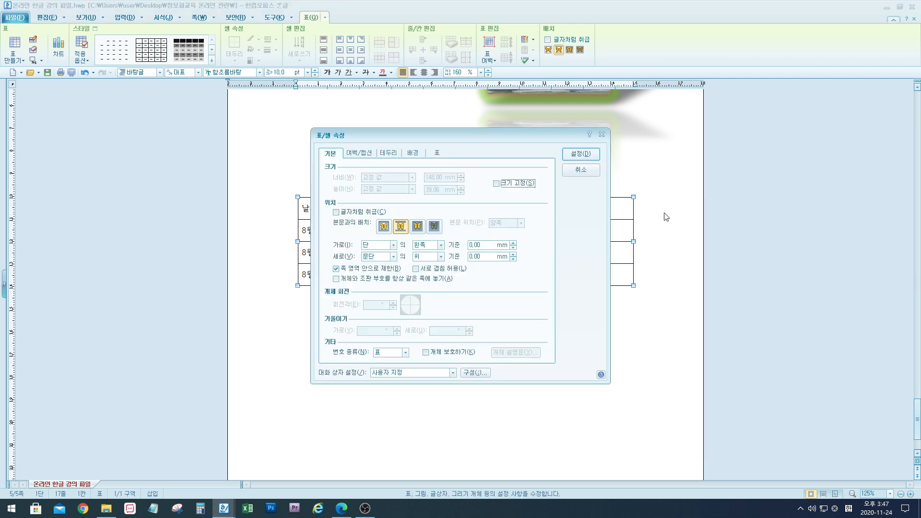
click(601, 134)
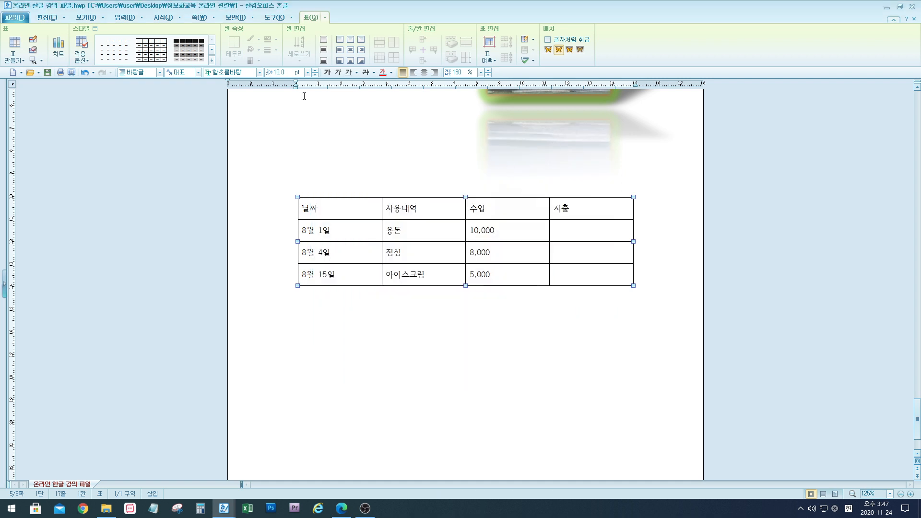
click(162, 44)
click(142, 19)
mouse_move(142, 31)
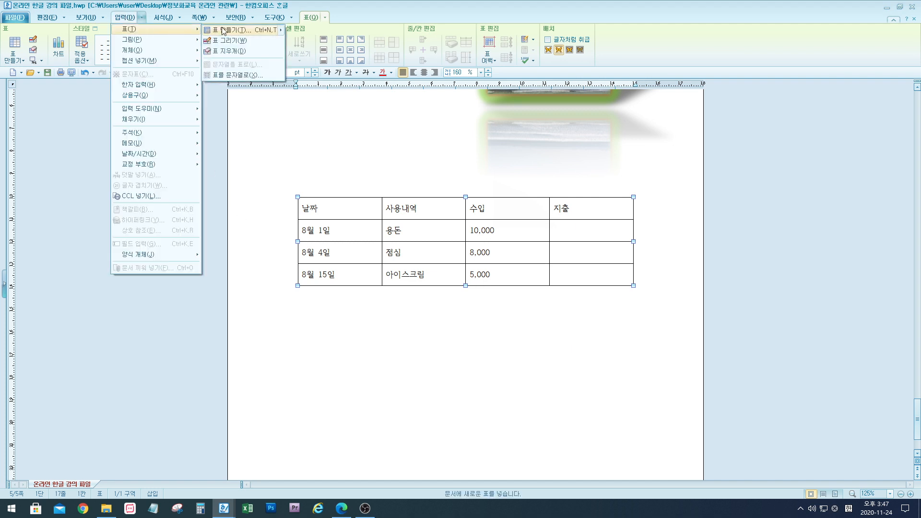
click(615, 367)
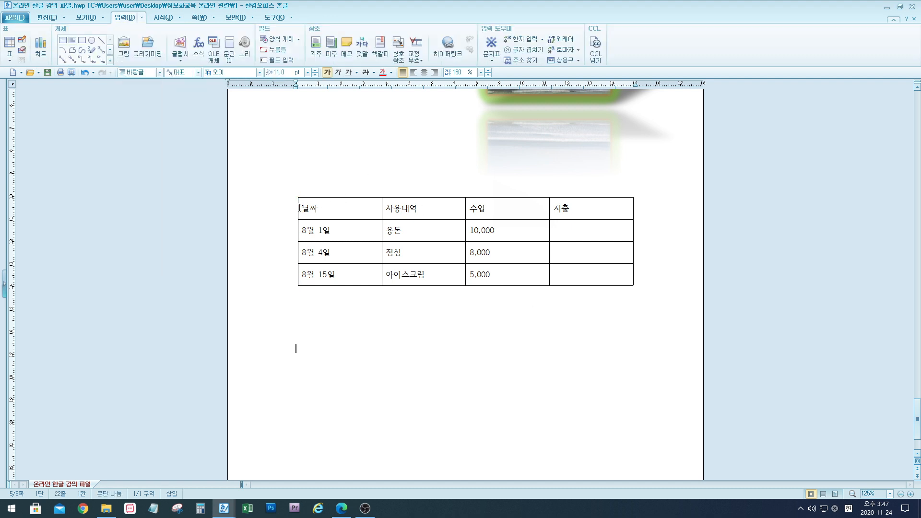
Widen all the allowance table's columns evenly, then narrow them to an overall table width of about 144 mm.
drag(299, 207, 591, 275)
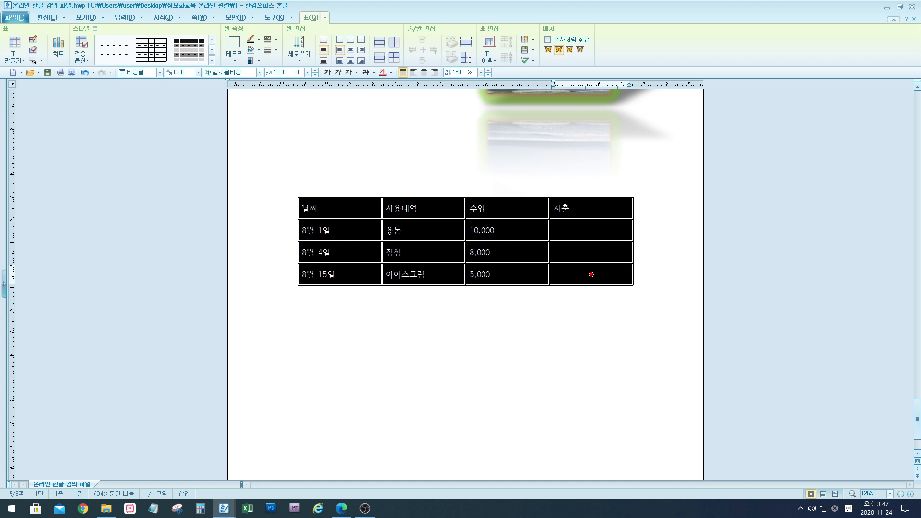
key(ctrl+Right)
key(ctrl+Right)
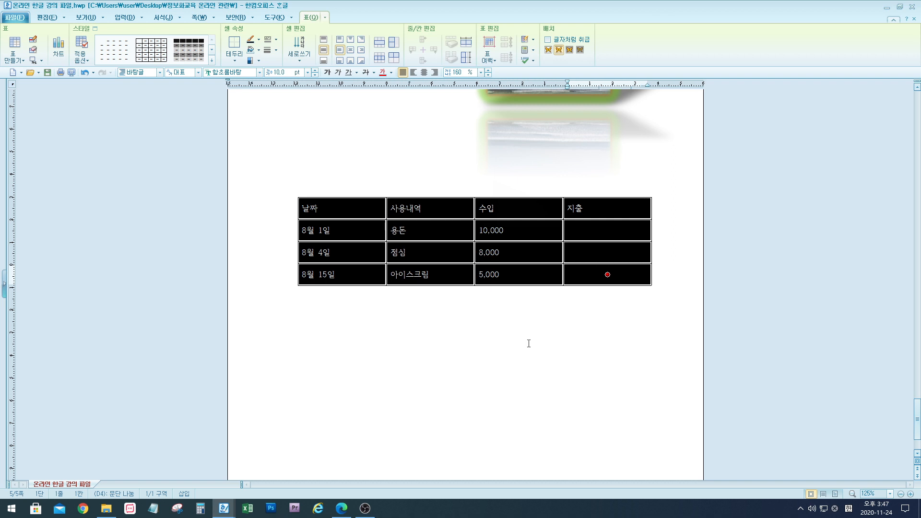
key(ctrl+Right)
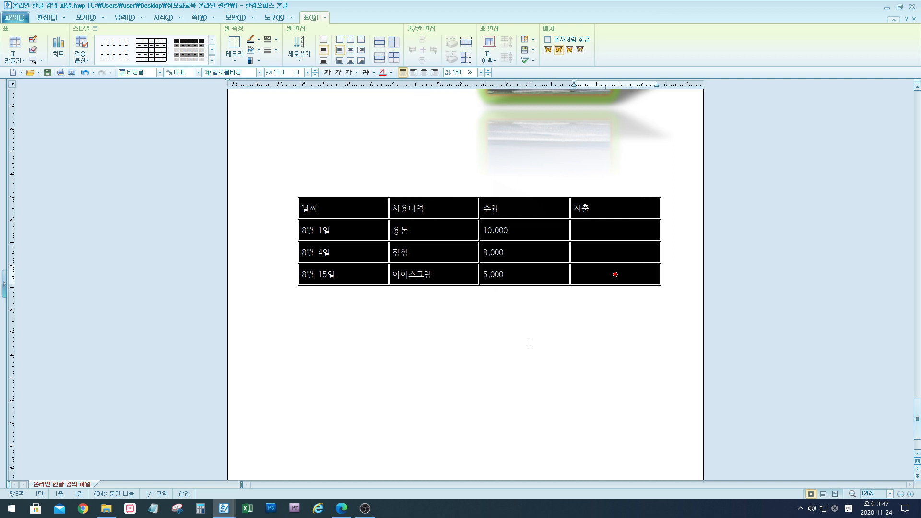
key(ctrl+Left)
key(ctrl+Left)
key(ctrl+Left)
key(ctrl+Left)
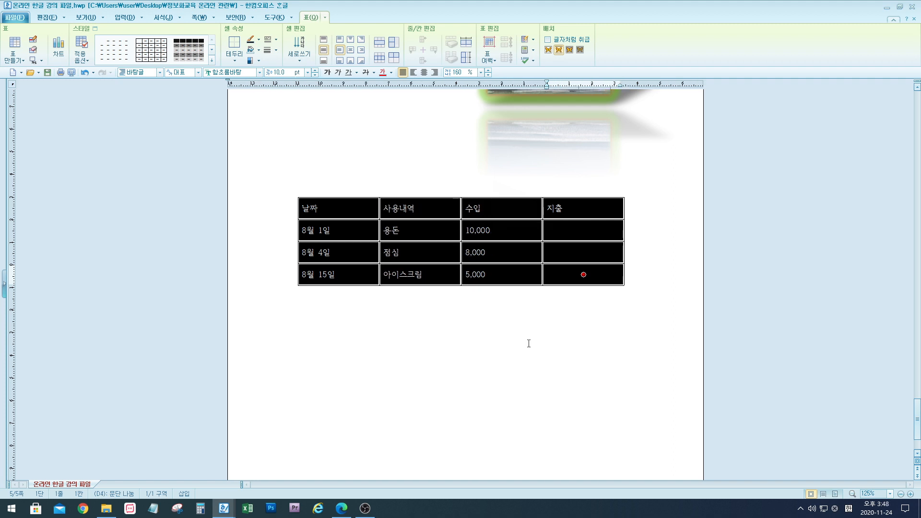
Make all the table's rows evenly taller, then shorten them to an overall table height of about 43 mm.
key(ctrl+Down)
key(ctrl+Down)
key(ctrl+Down)
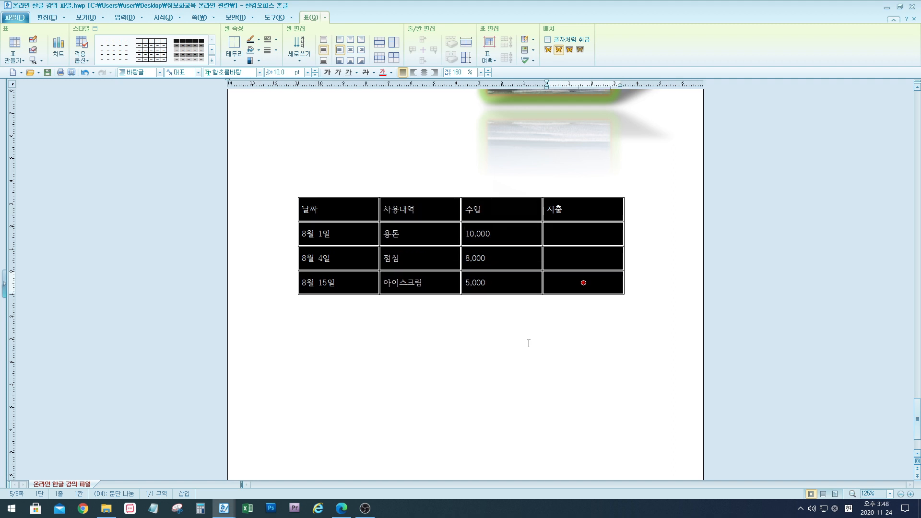
key(ctrl+Down)
key(ctrl+Down)
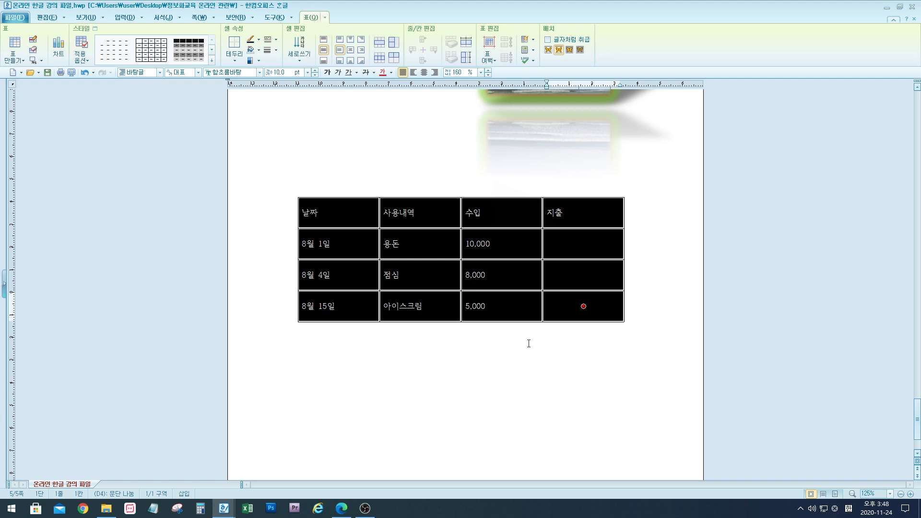
key(ctrl+Up)
key(ctrl+Up)
key(ctrl+Up)
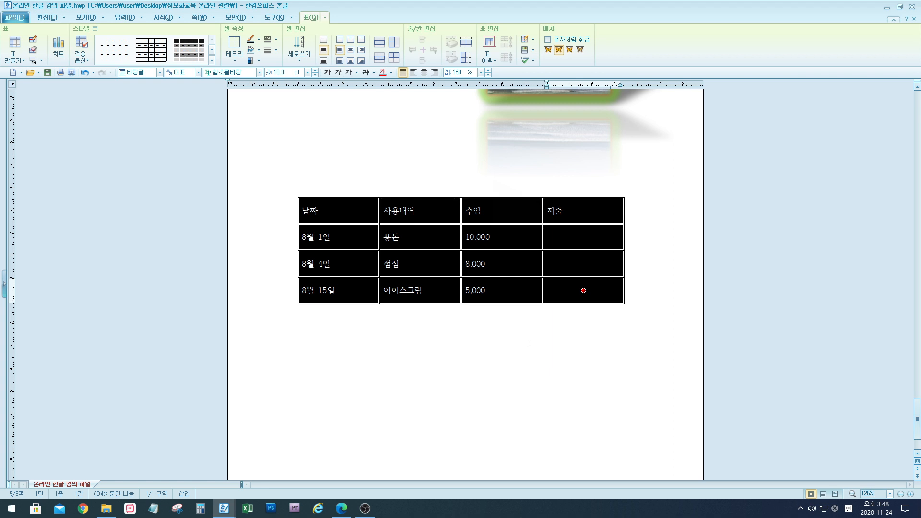
key(ctrl+Up)
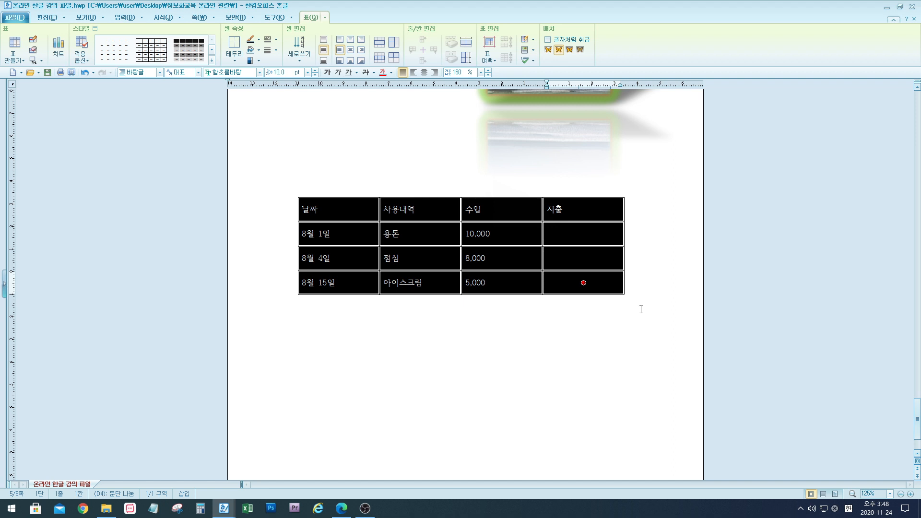
click(599, 339)
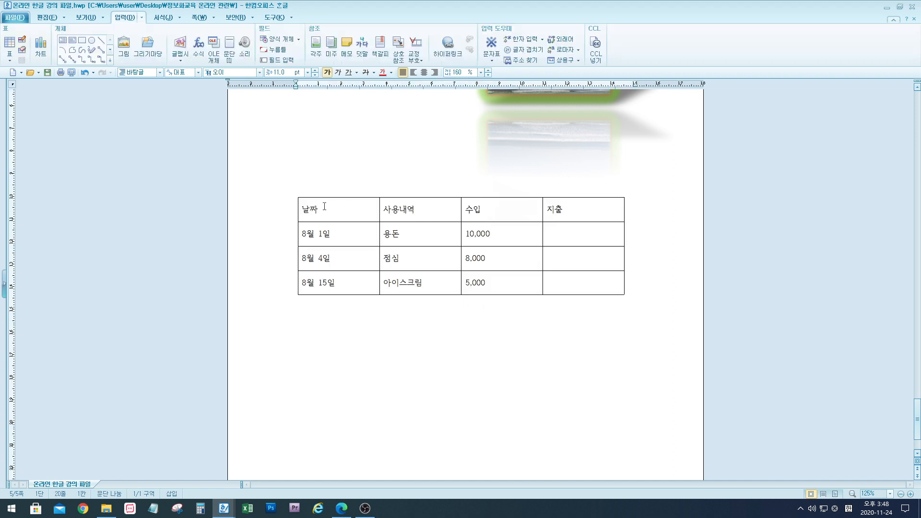
Select every cell of the table again, widen the columns evenly, and narrow them back to their starting width.
drag(305, 209, 604, 288)
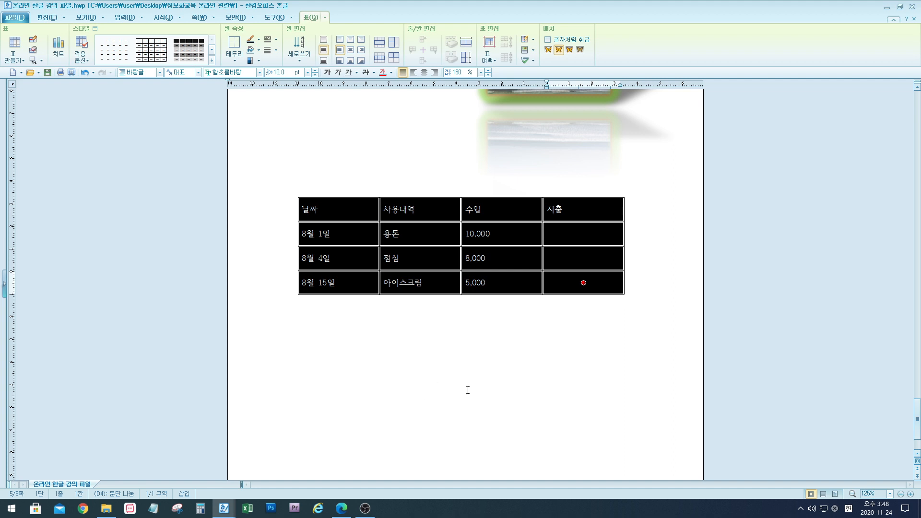
key(ctrl+Right)
key(ctrl+Right)
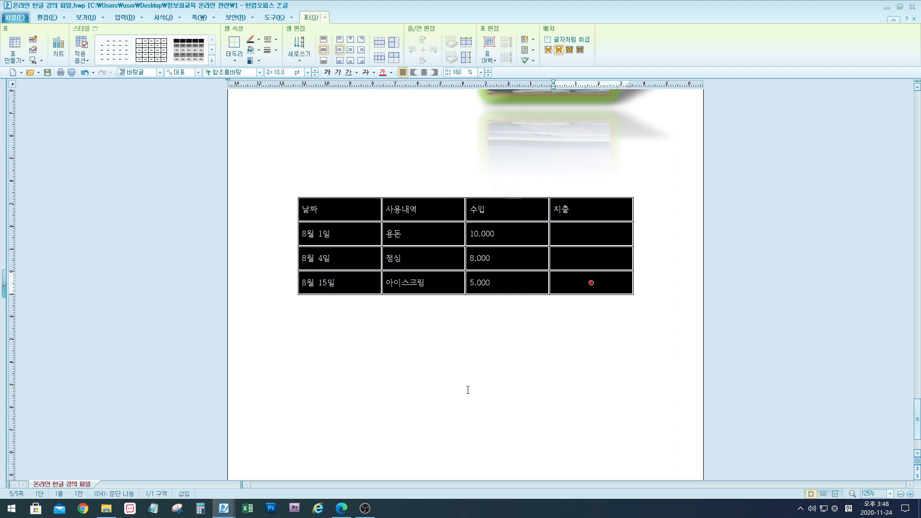
key(ctrl+Right)
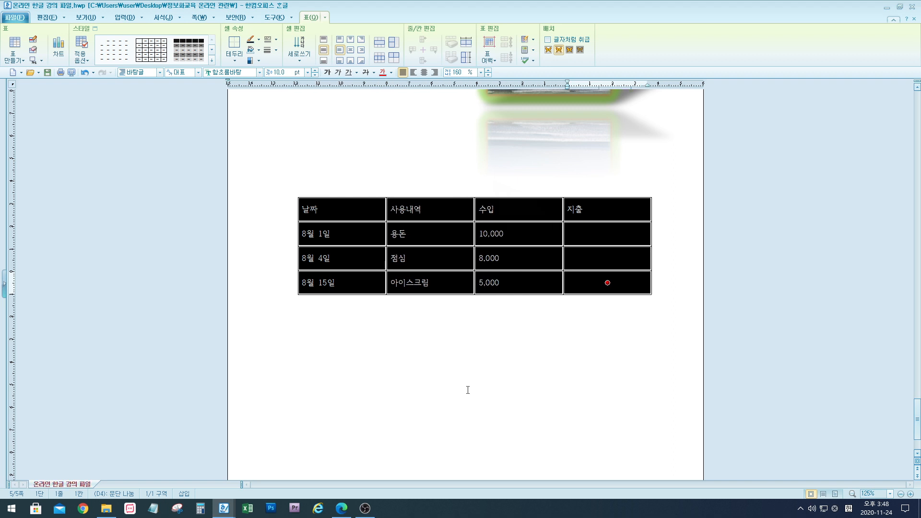
key(ctrl+Left)
key(ctrl+Left)
key(ctrl+Left)
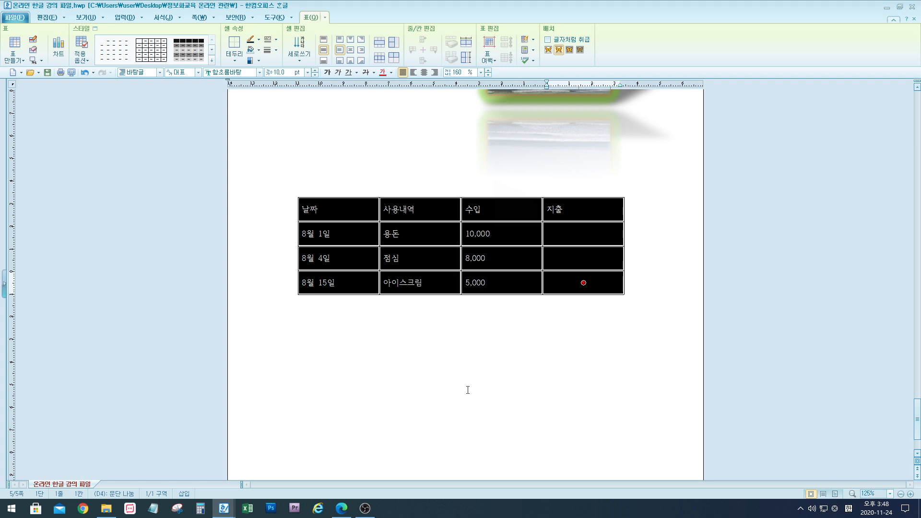
Stretch all selected cells evenly until the table is about 51 mm high and about 152 mm wide.
key(ctrl+Down)
key(ctrl+Down)
key(ctrl+Down)
key(ctrl+Down)
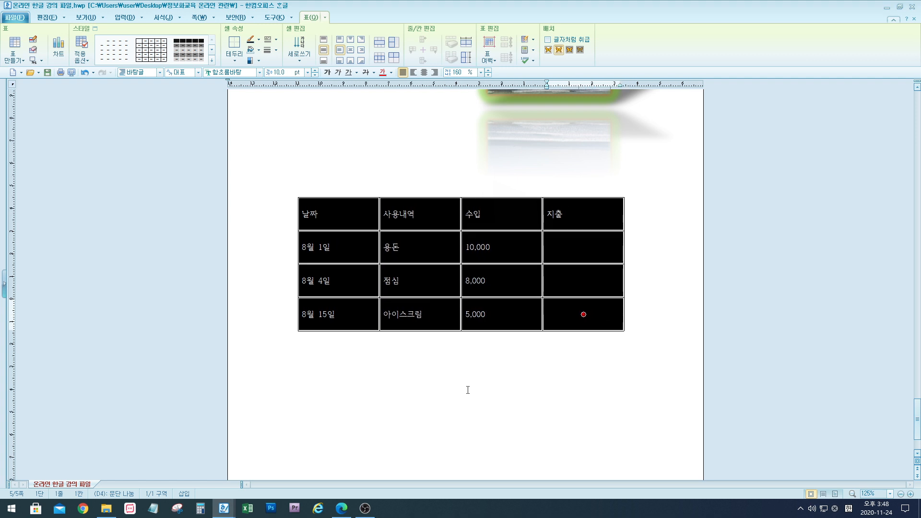
key(ctrl+Up)
key(ctrl+Up)
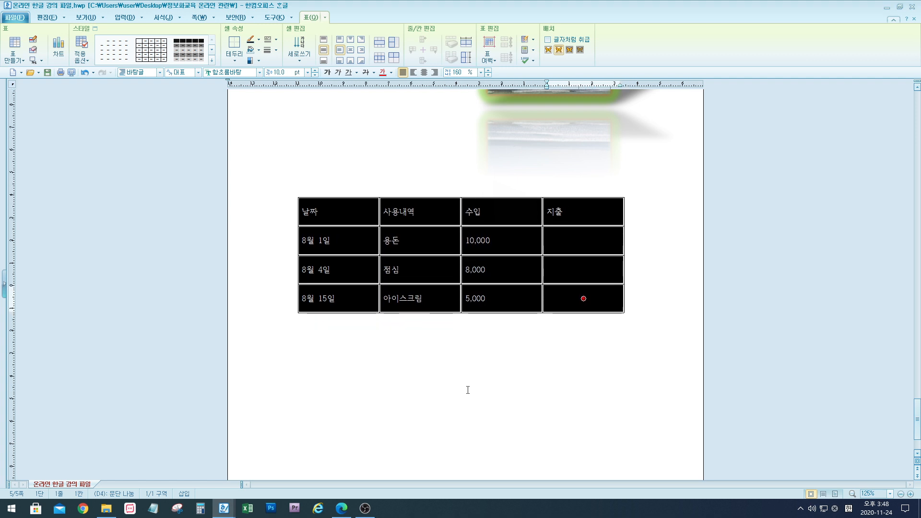
key(ctrl+Right)
key(ctrl+Right)
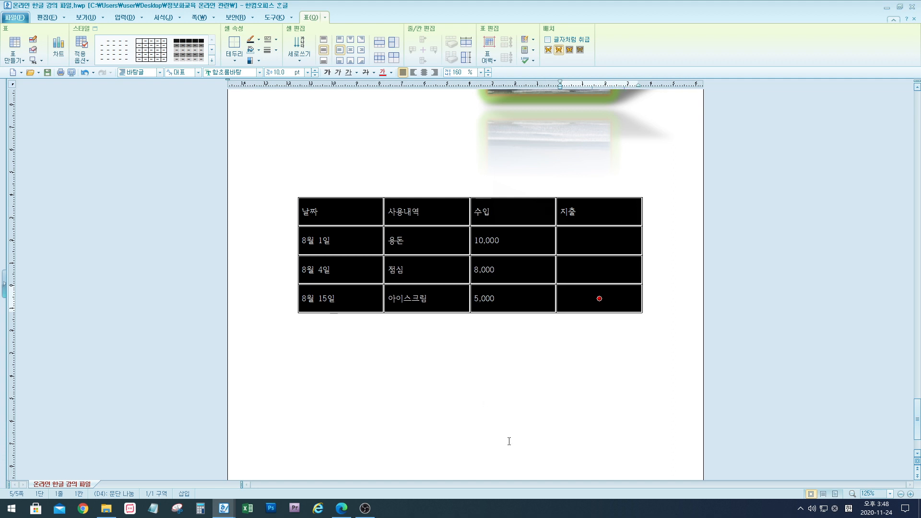
key(Escape)
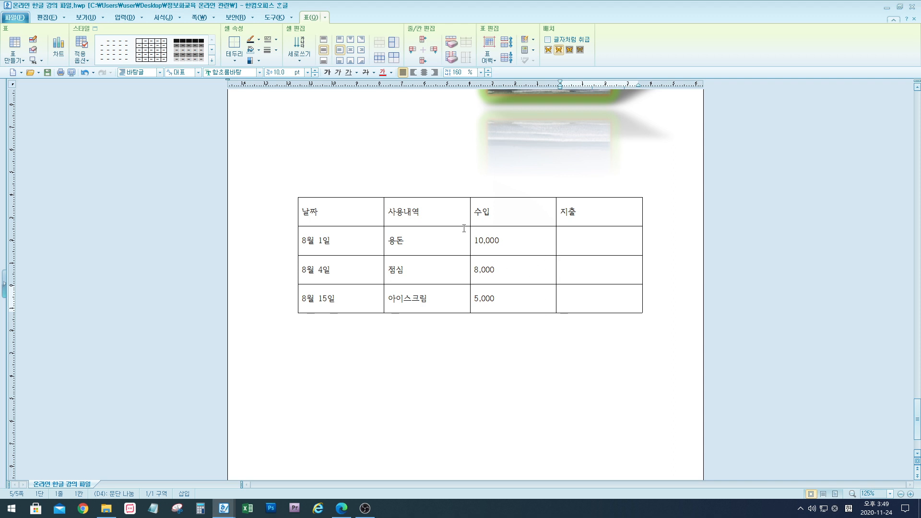
Set the text of the whole table to 12 pt in the 한컴 윤체 M font.
drag(302, 211, 317, 214)
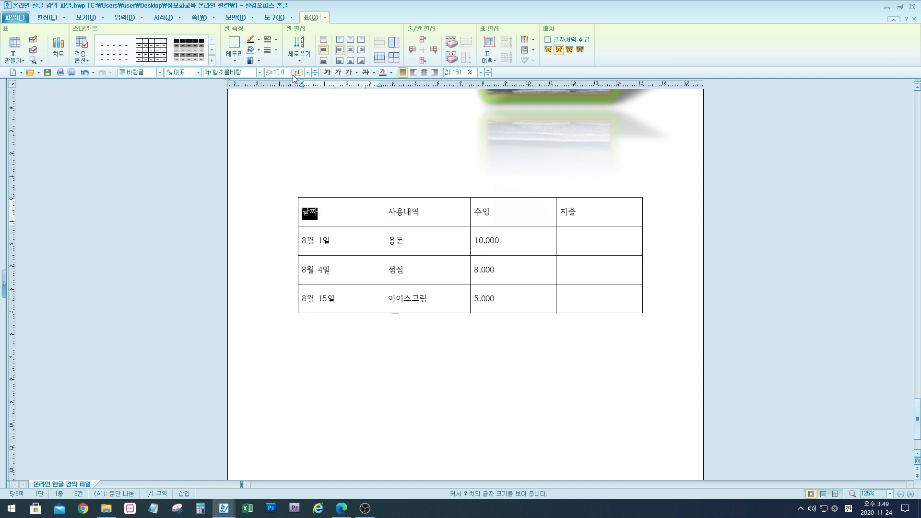
drag(309, 215, 600, 298)
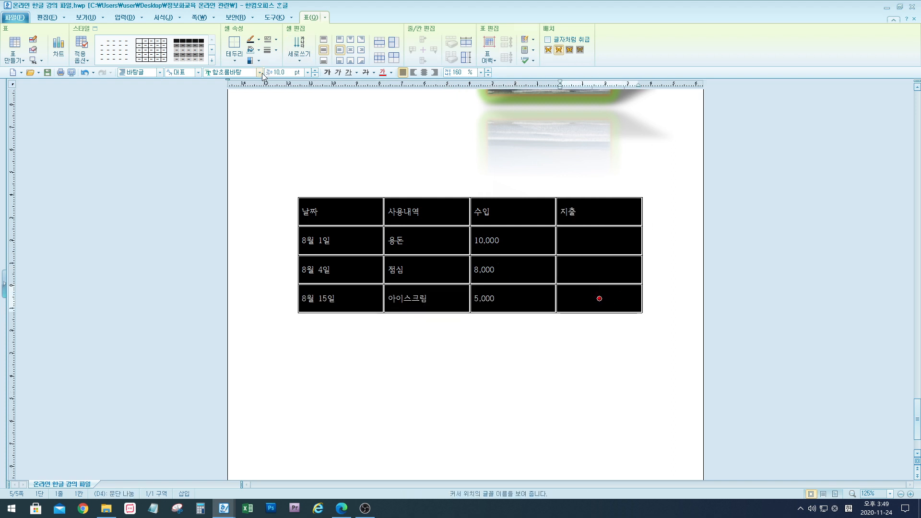
click(315, 70)
click(315, 70)
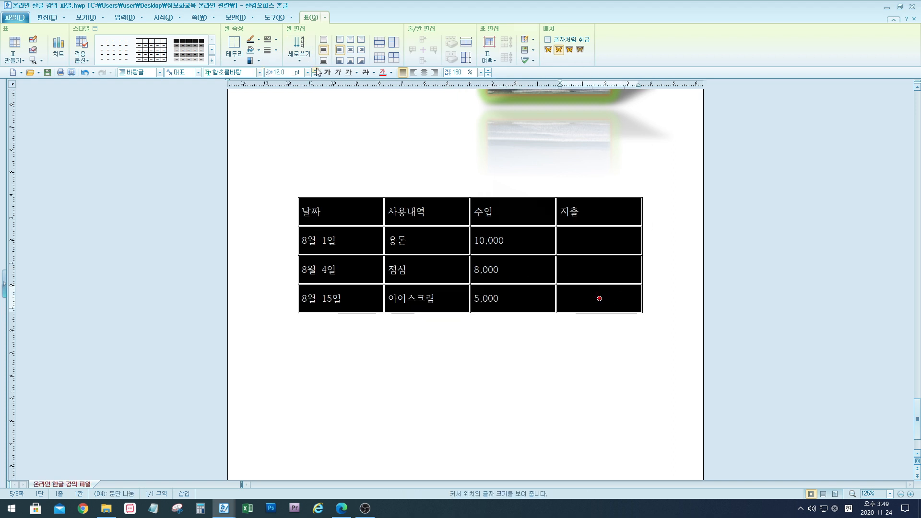
click(260, 72)
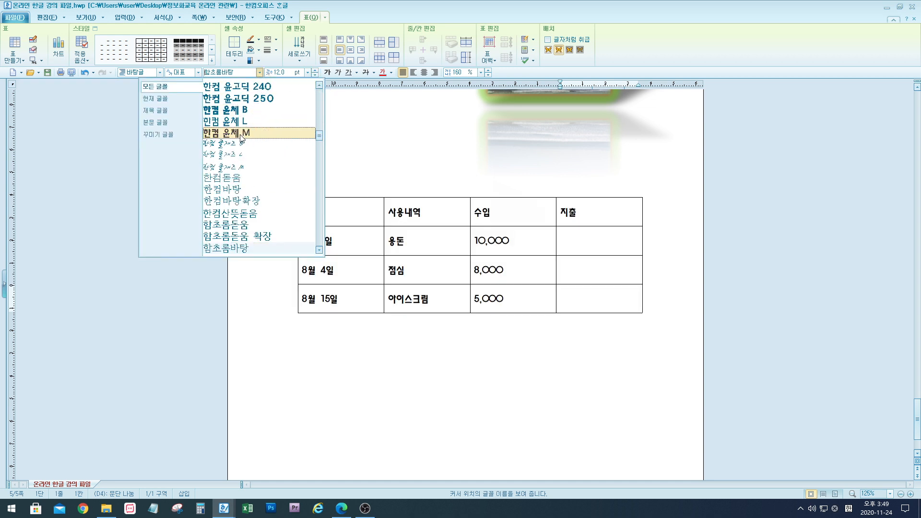
click(241, 138)
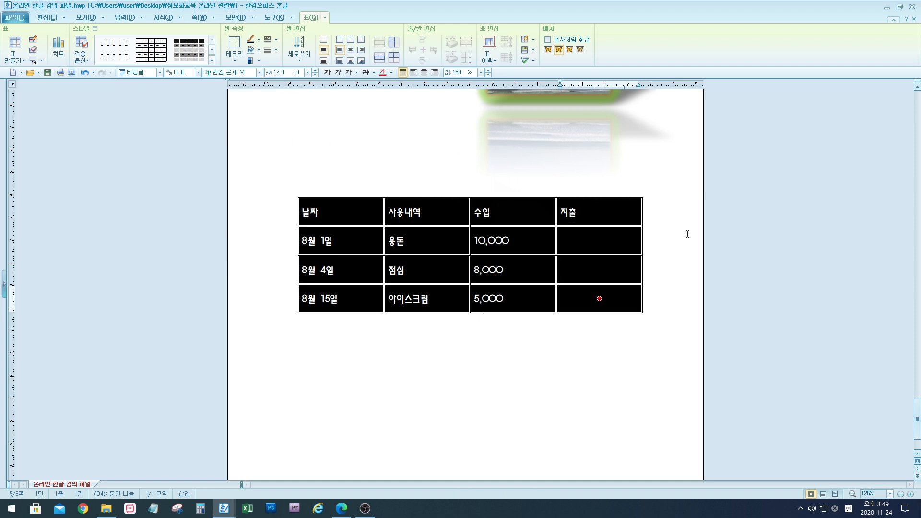
Centre the text in all table cells, then right-align the three amounts in the 수입 column.
click(425, 73)
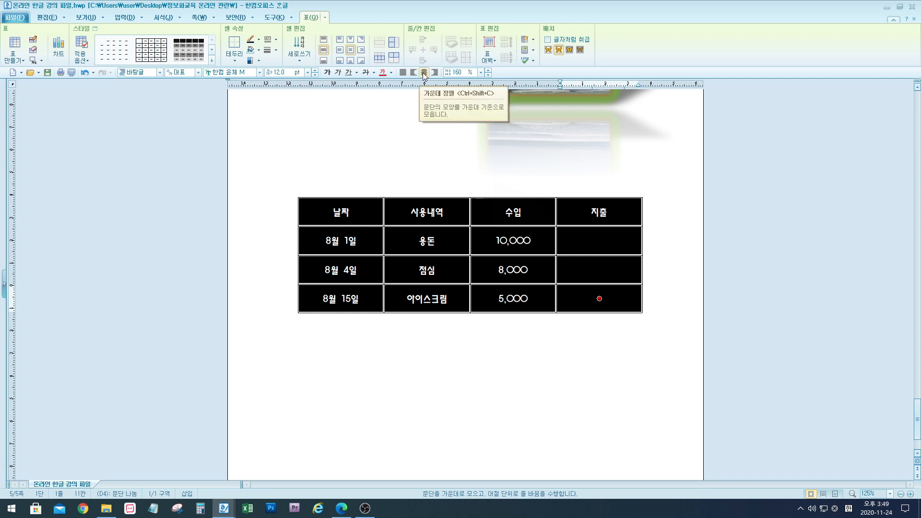
click(688, 263)
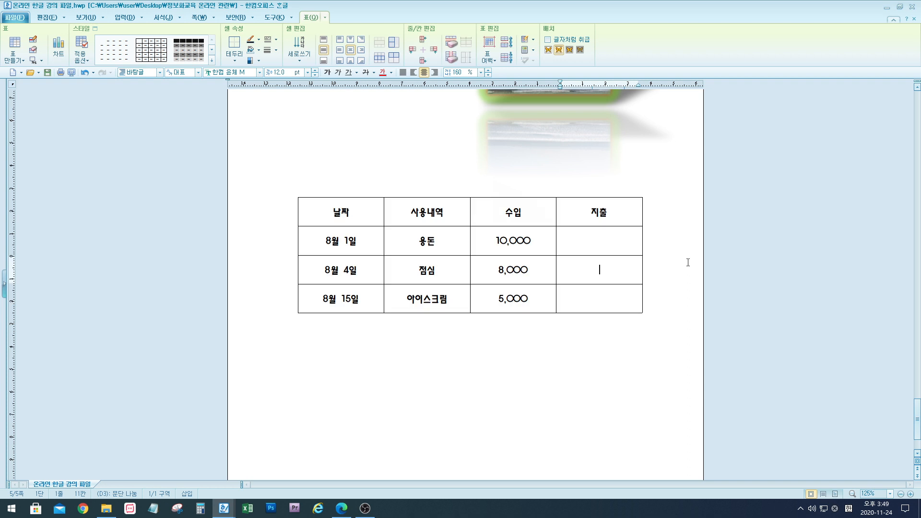
drag(487, 234, 537, 294)
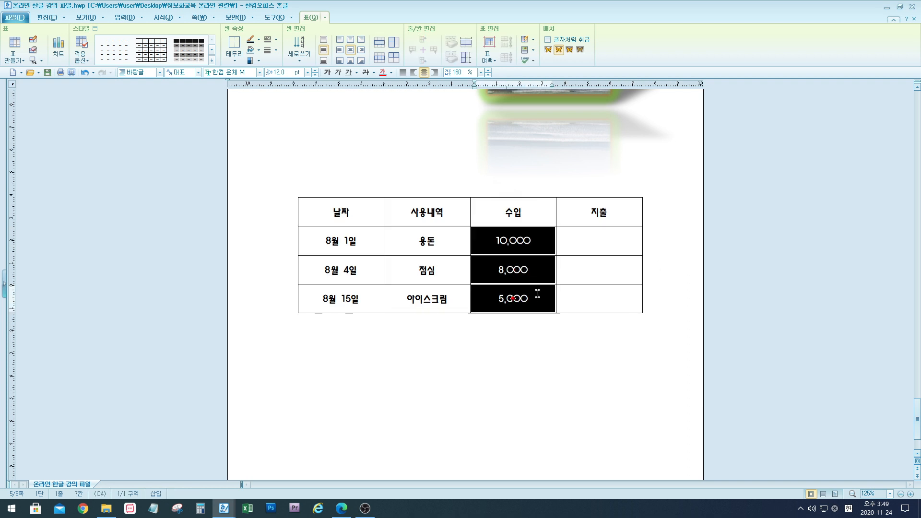
click(435, 73)
click(677, 251)
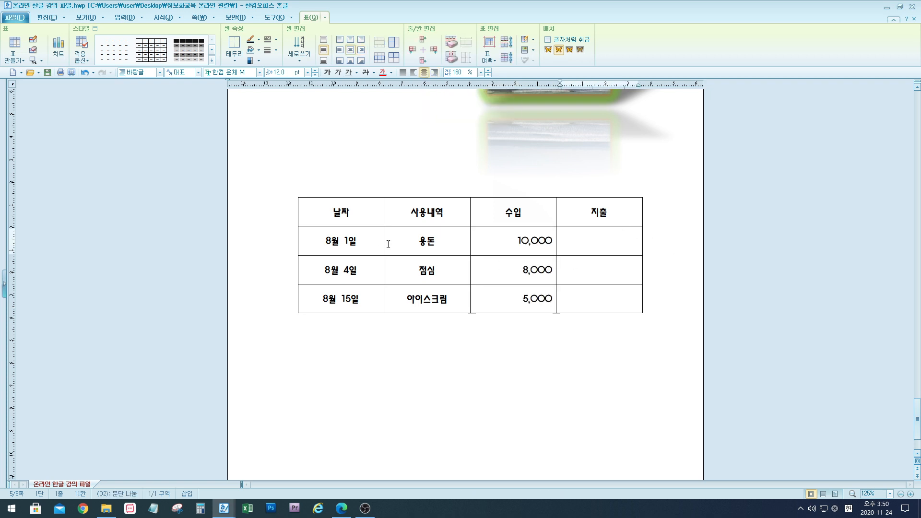
Justify the entries in the 날짜 and 사용내역 columns below the header row.
drag(311, 240, 396, 298)
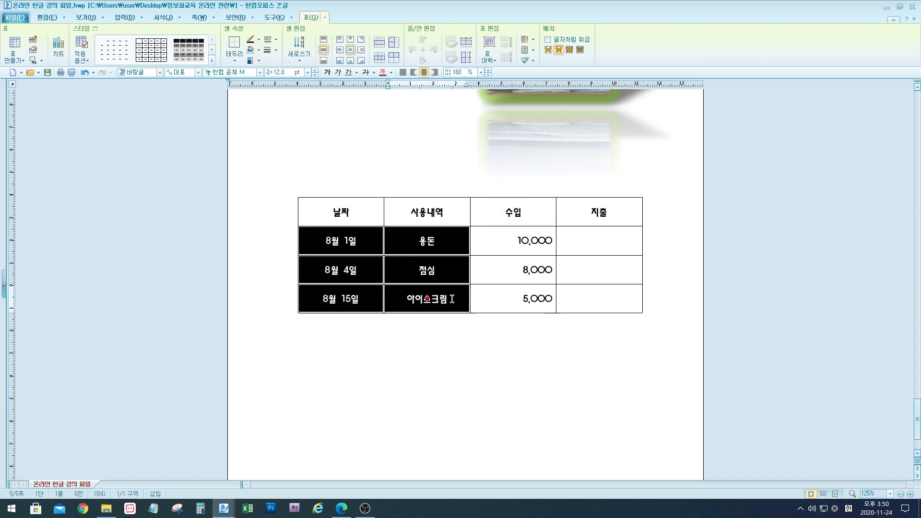
click(403, 72)
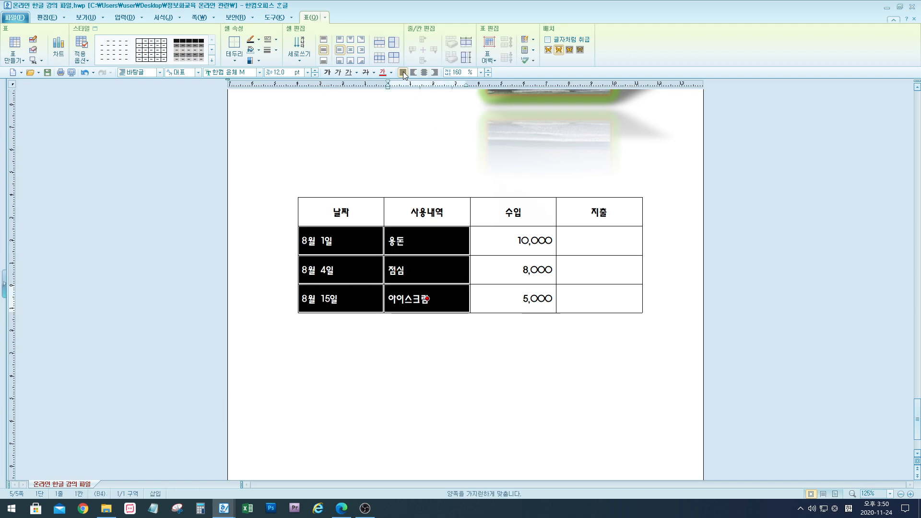
click(675, 260)
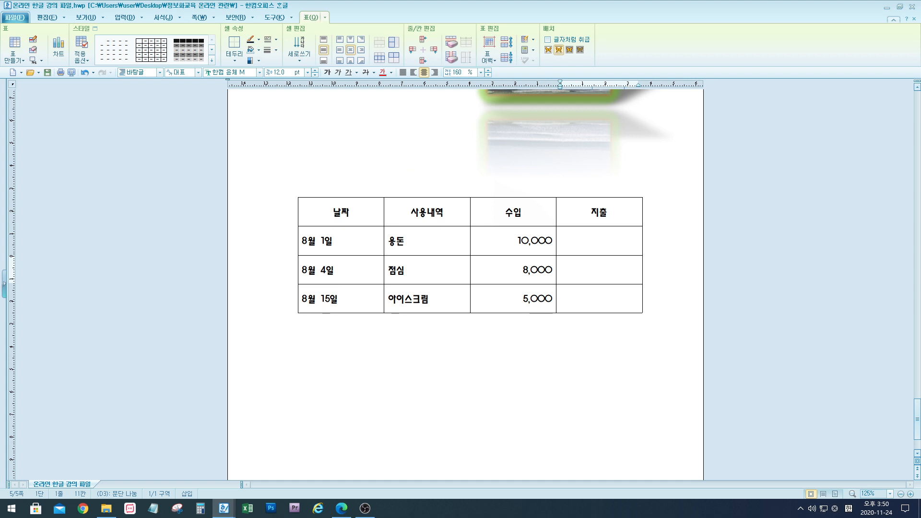
mouse_move(67, 23)
mouse_down()
mouse_move(222, 69)
mouse_move(222, 93)
mouse_up()
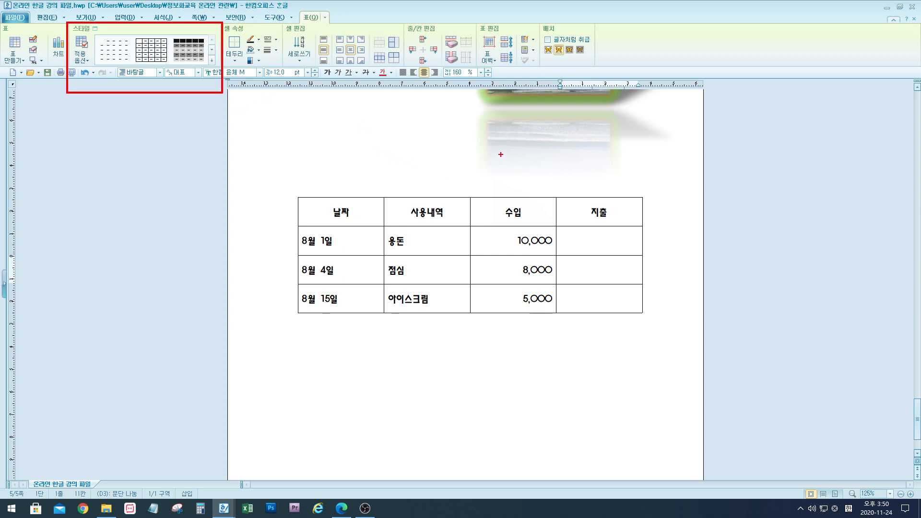
key(Escape)
Apply the light teal banded table style 기본 모양 34 to the whole allowance table.
click(533, 198)
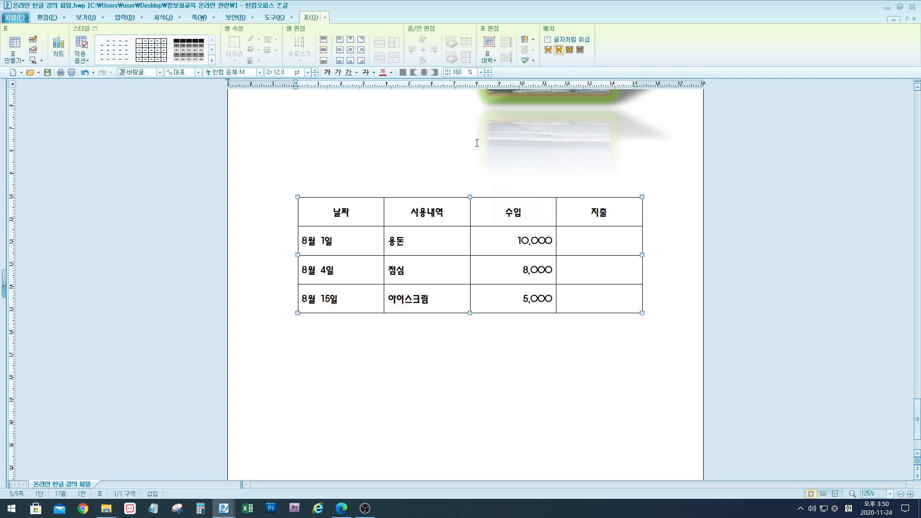
click(212, 59)
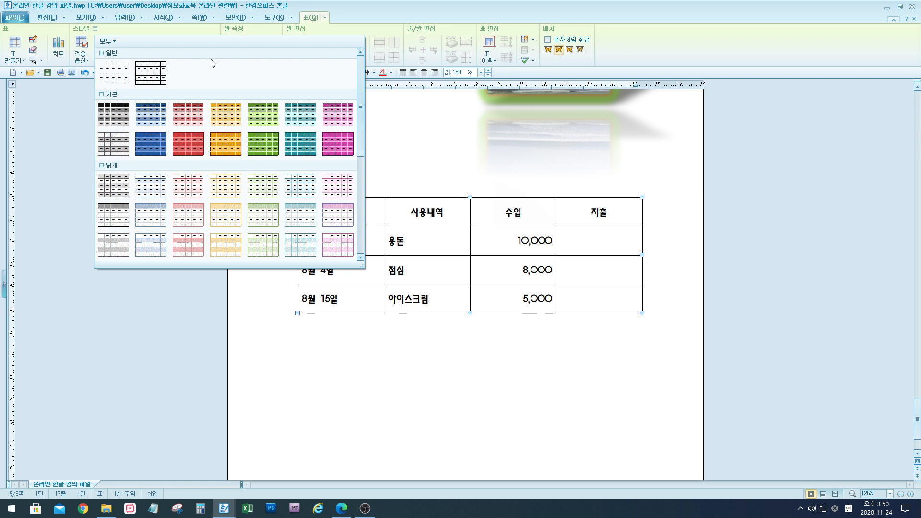
drag(360, 77, 384, 66)
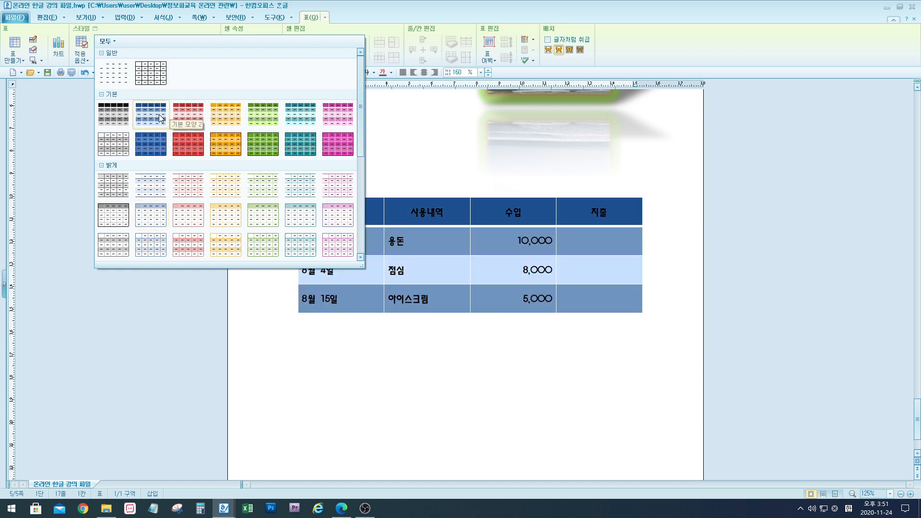
scroll(292, 156, down, 1)
scroll(292, 156, down, 1)
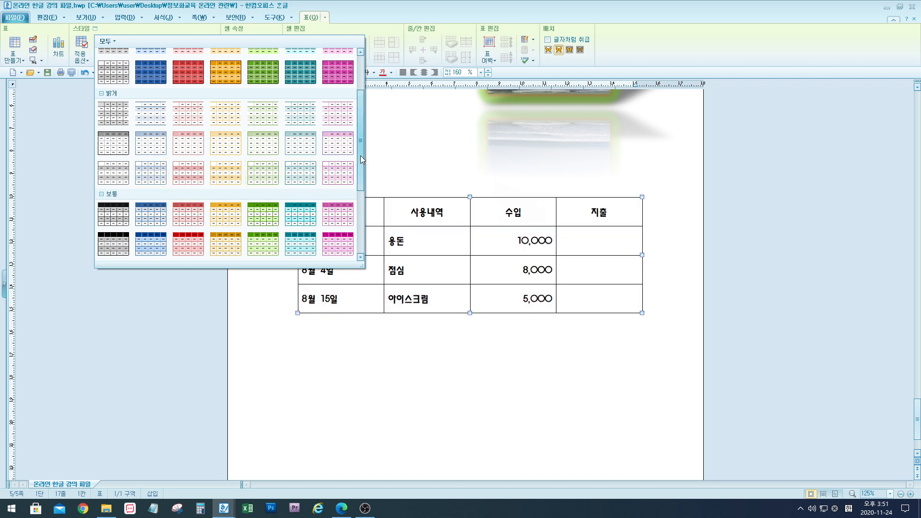
drag(361, 155, 376, 138)
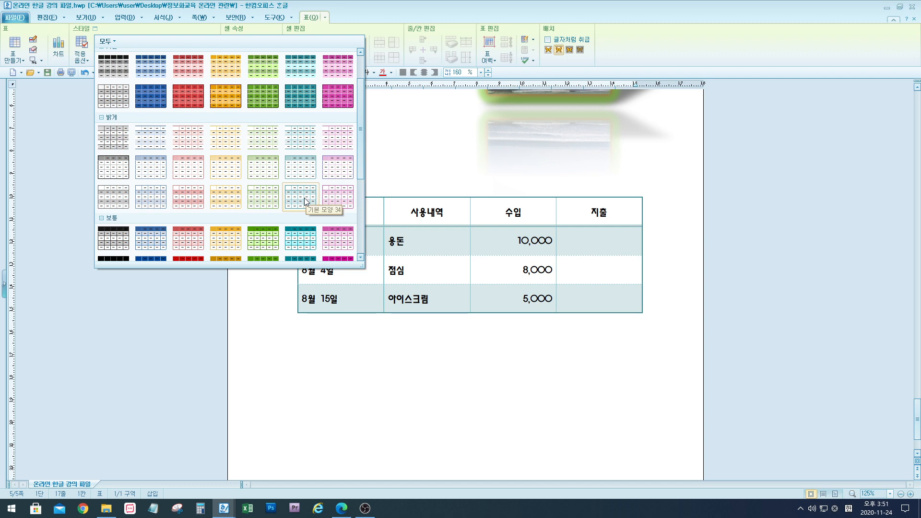
click(305, 202)
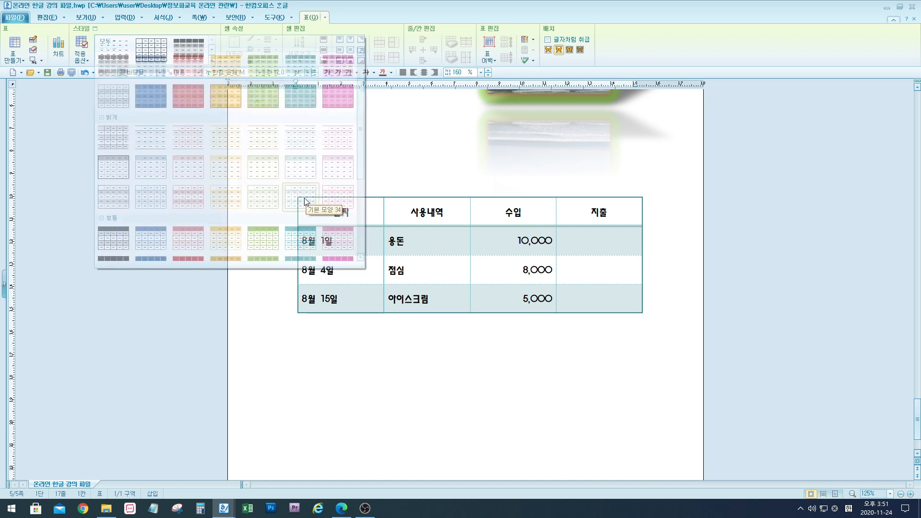
click(638, 169)
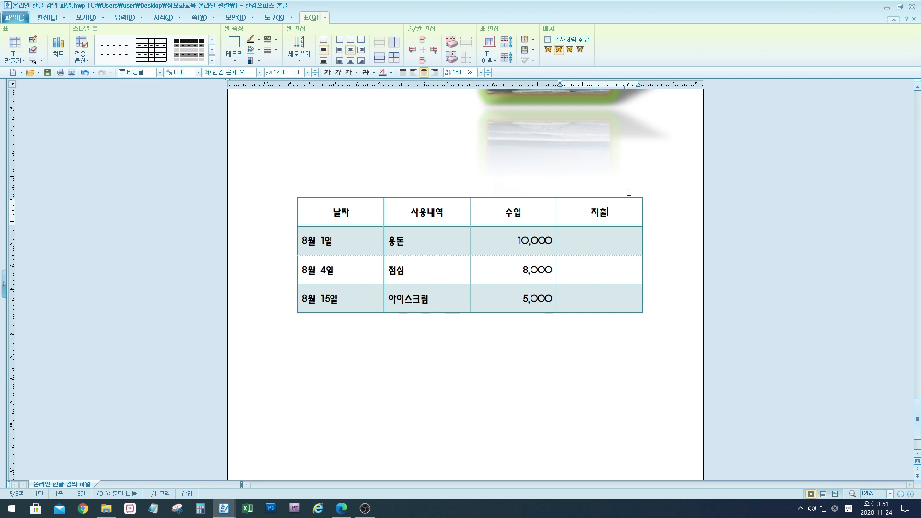
click(615, 160)
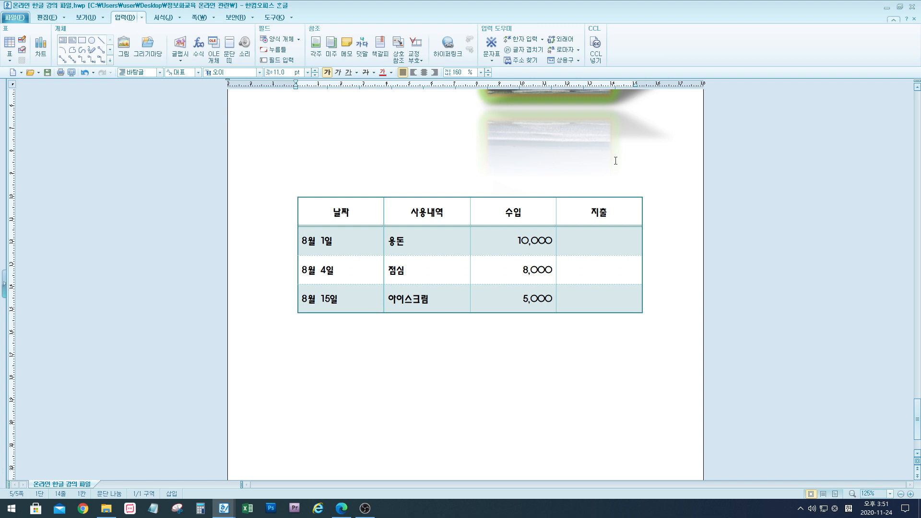
Move the allowance table down about 8 mm, away from the picture's reflection.
click(572, 197)
drag(586, 216, 582, 216)
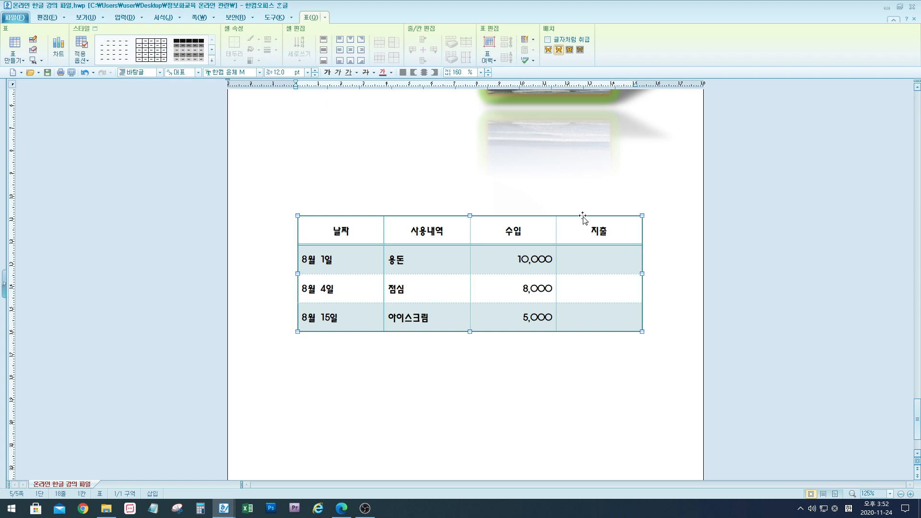
click(613, 189)
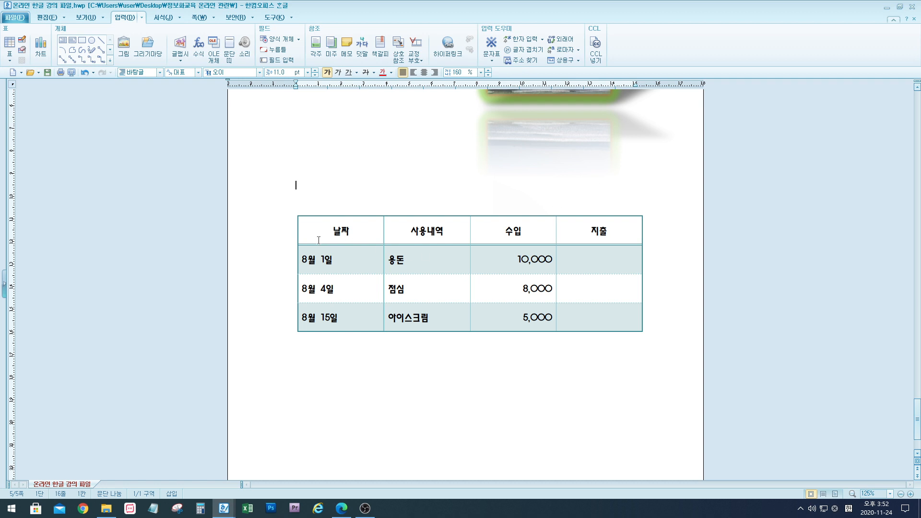
Give the header row cells, each filled separately, a gradient background with a pale yellow-green start colour.
drag(303, 233, 639, 224)
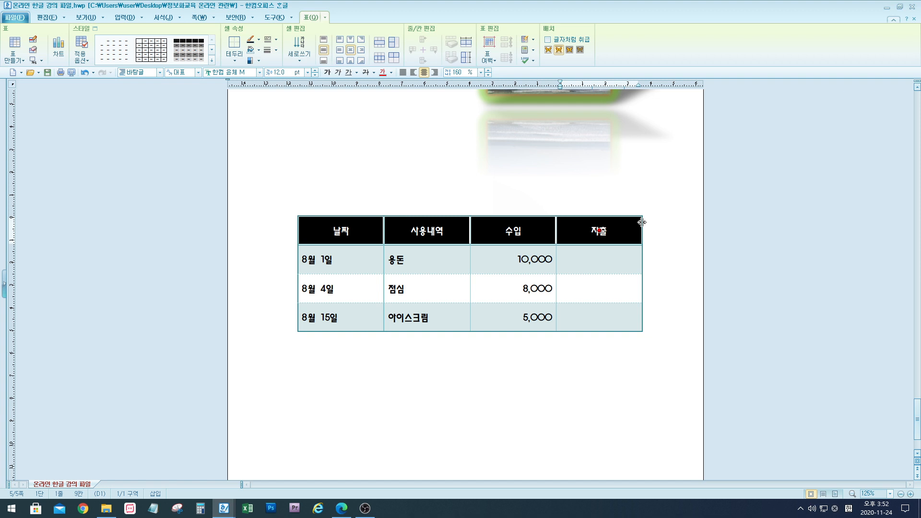
click(607, 179)
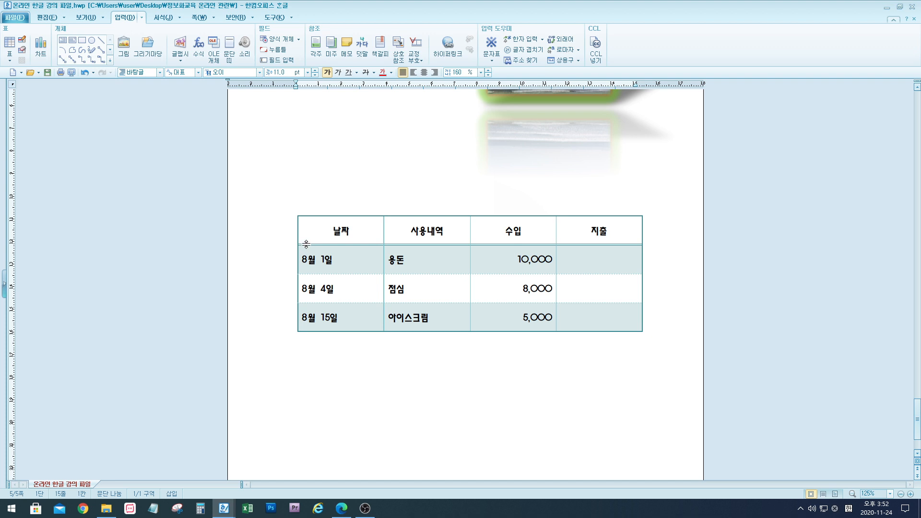
drag(302, 230, 636, 235)
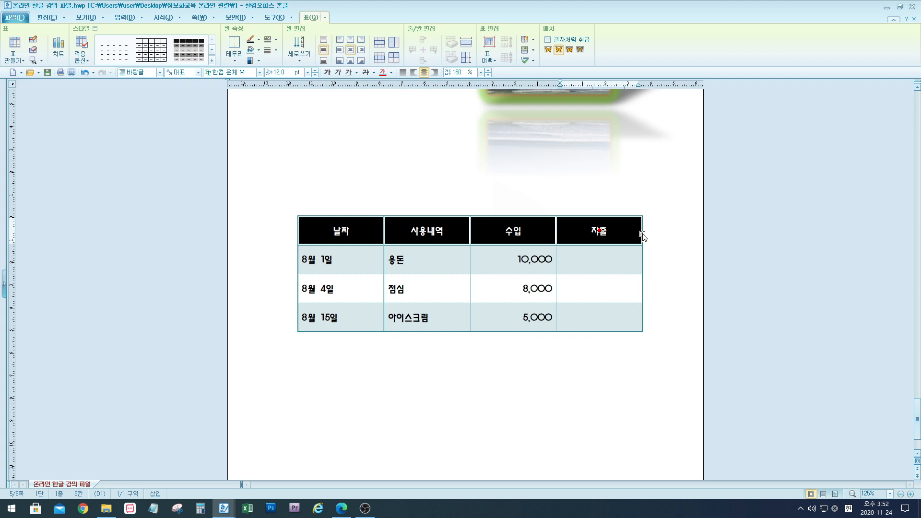
right_click(620, 236)
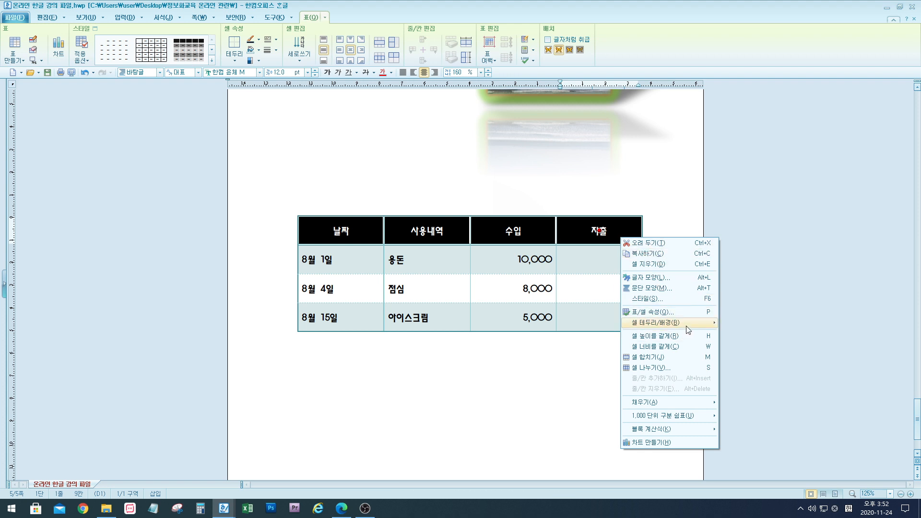
mouse_move(688, 329)
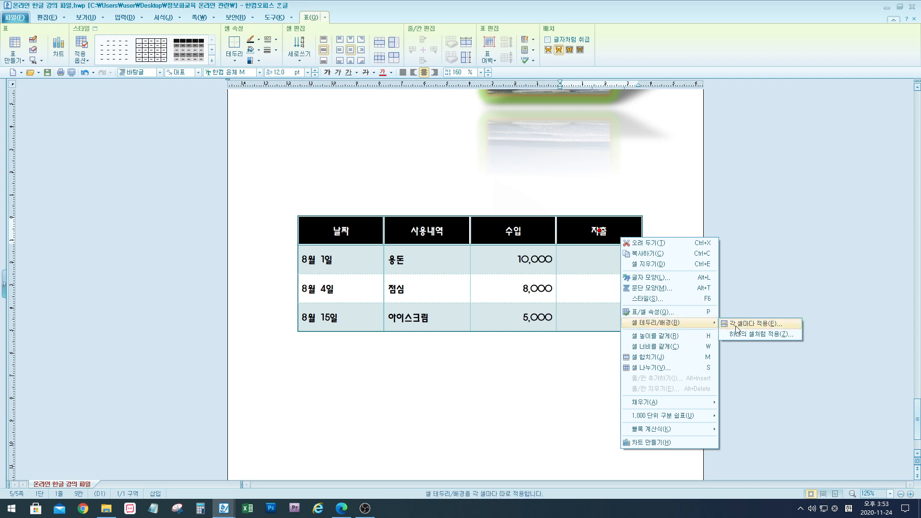
click(761, 326)
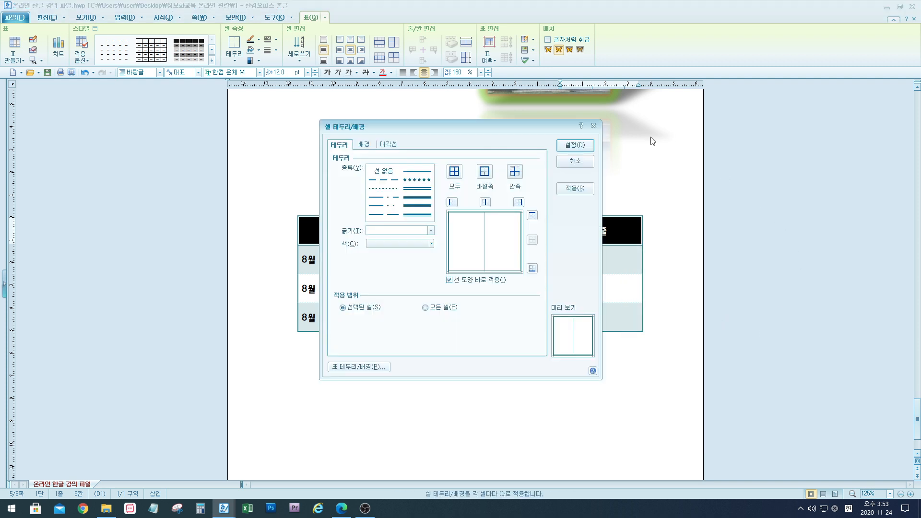
drag(541, 127, 834, 103)
click(656, 122)
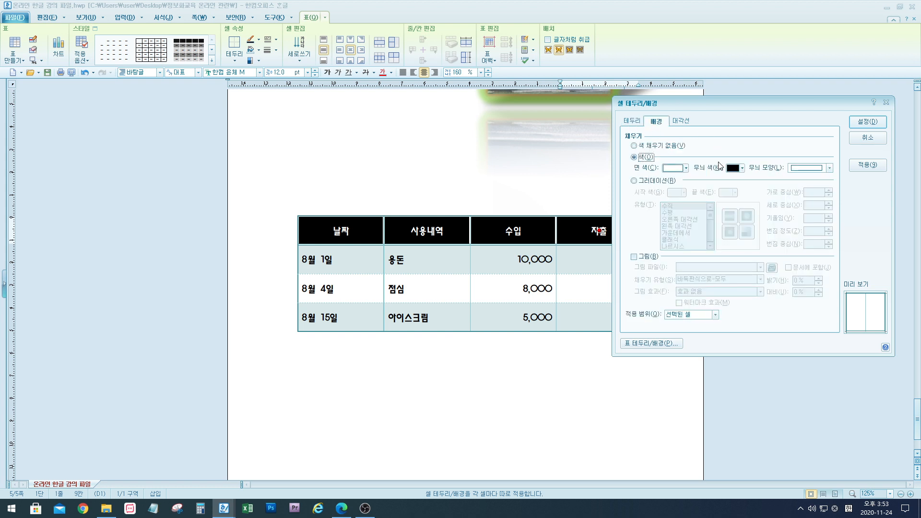
click(634, 181)
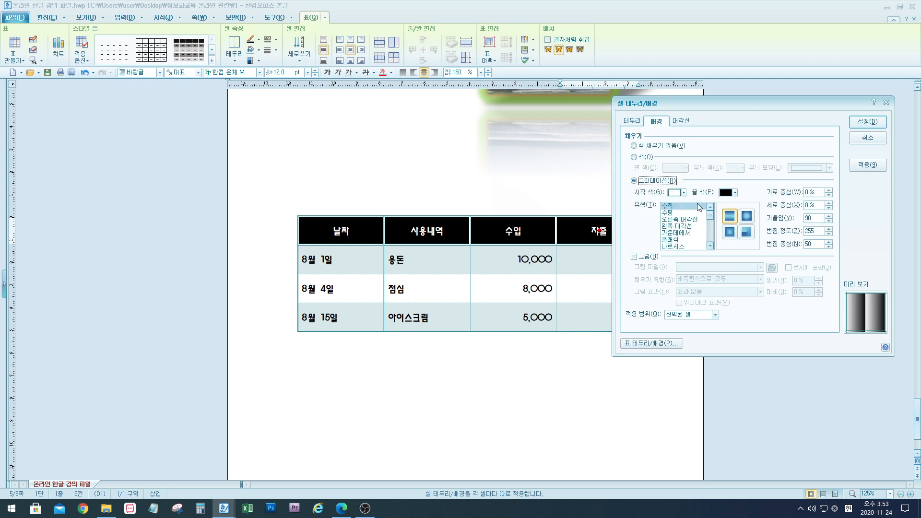
click(685, 193)
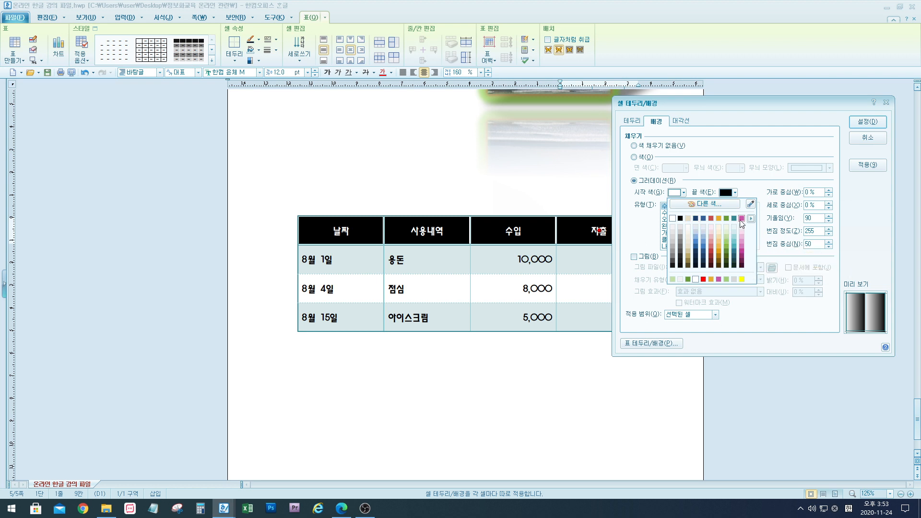
click(728, 207)
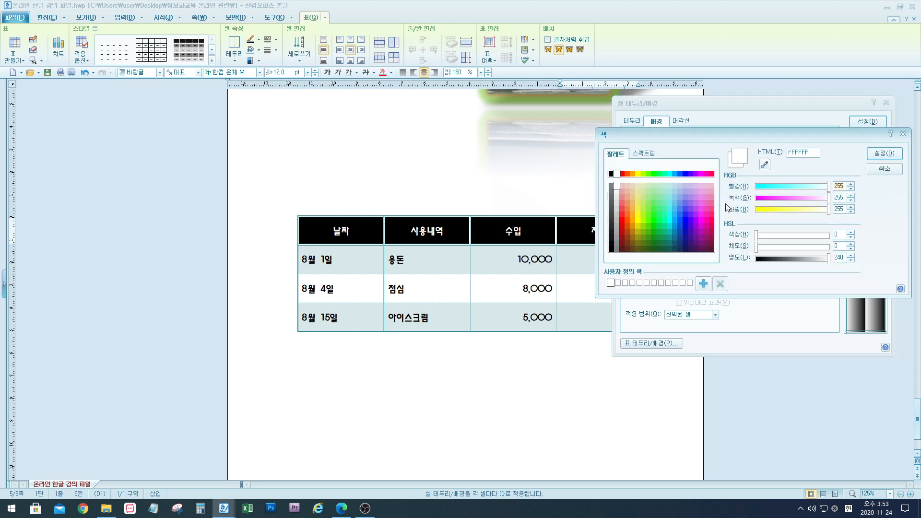
click(637, 187)
click(881, 156)
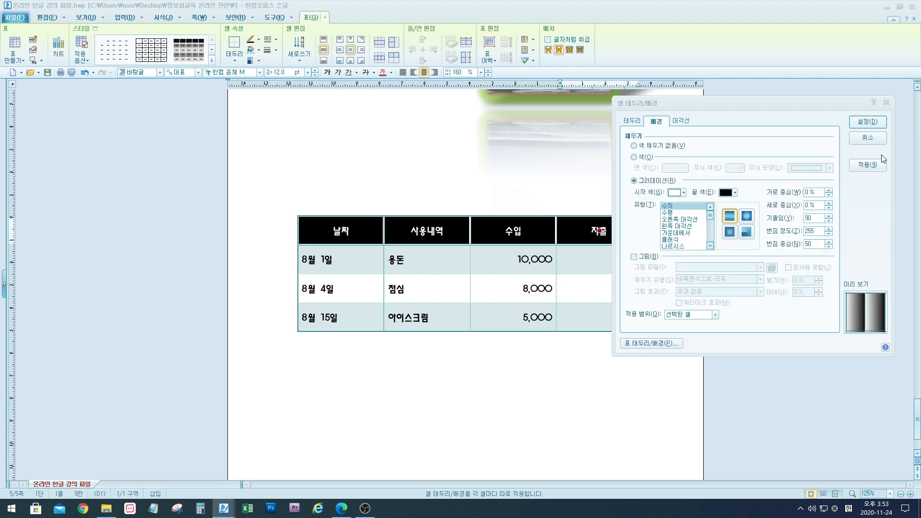
Set the header gradient's end colour to light pinkish purple and its type to 수평, and apply it.
click(736, 192)
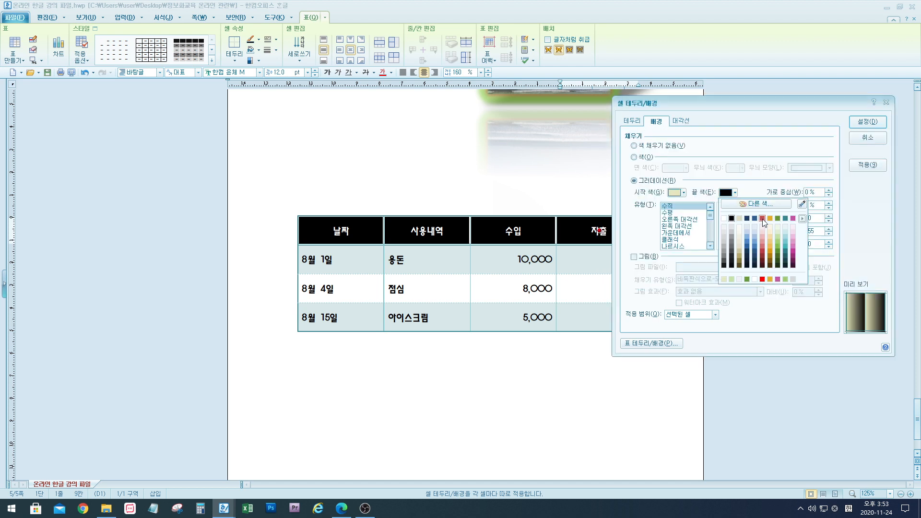
click(773, 203)
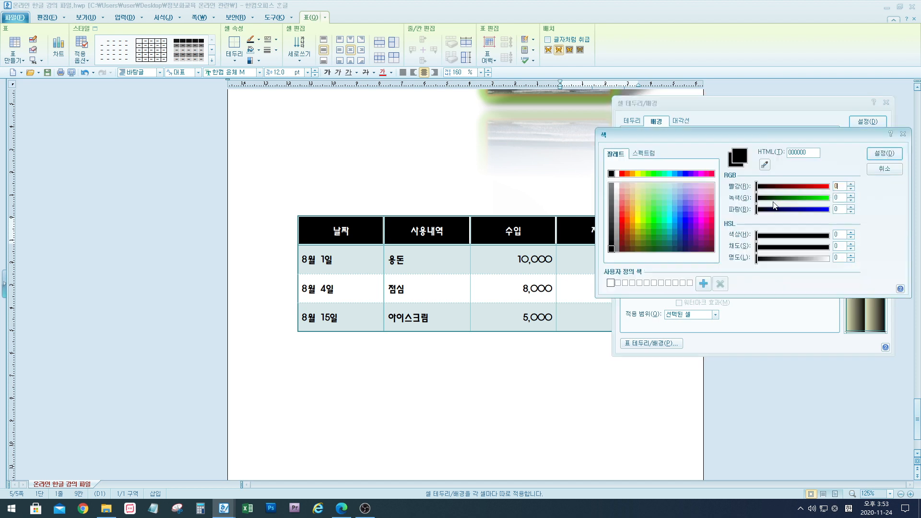
click(701, 193)
click(884, 153)
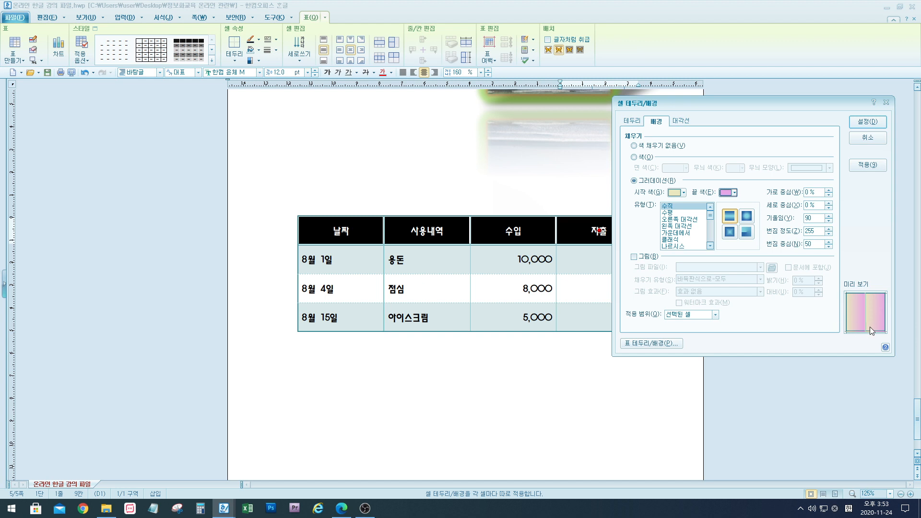
click(669, 212)
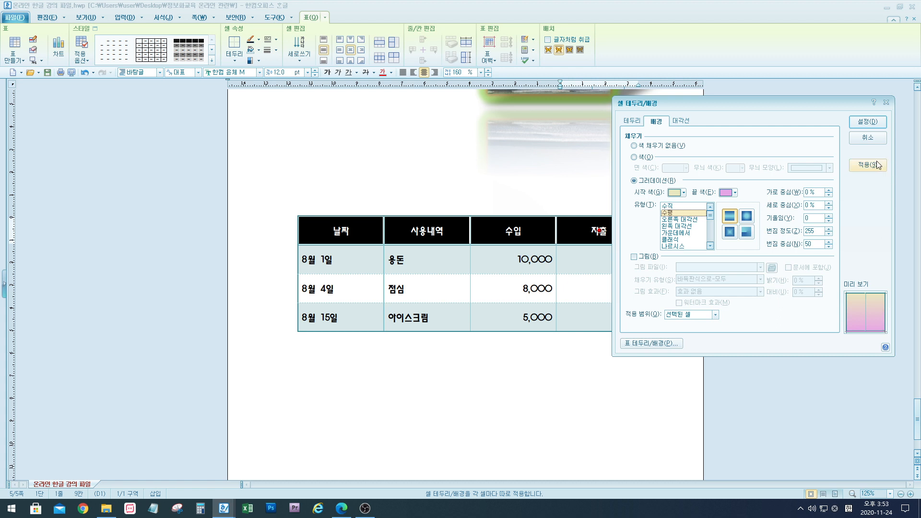
click(873, 121)
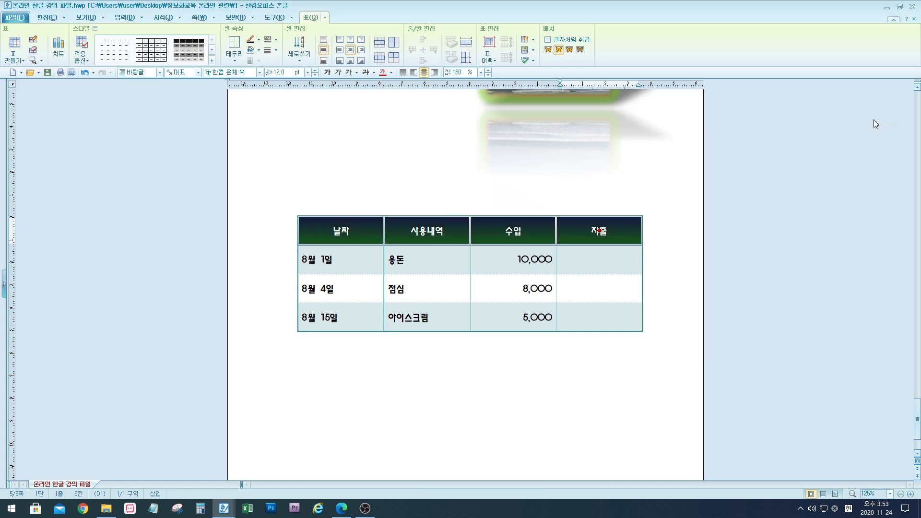
click(683, 265)
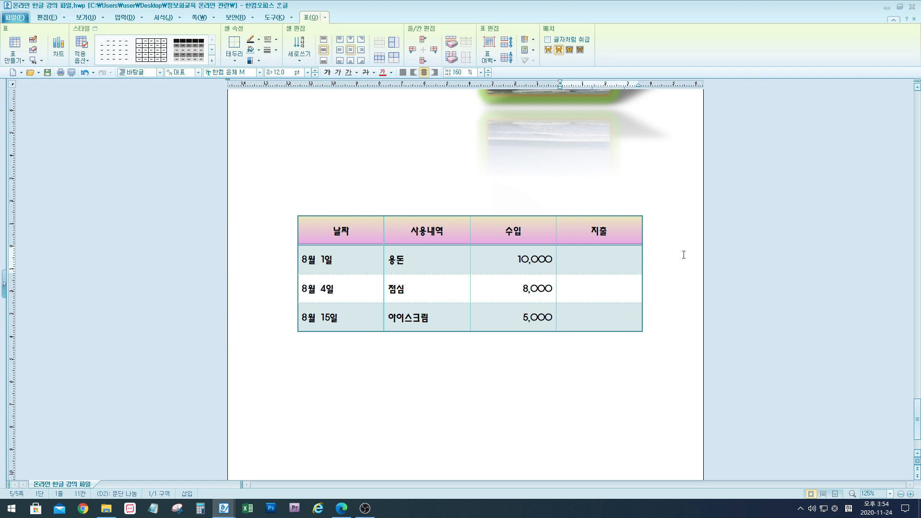
Fill the empty 지출 cell in the 8월 1일 row with solid orange.
right_click(628, 263)
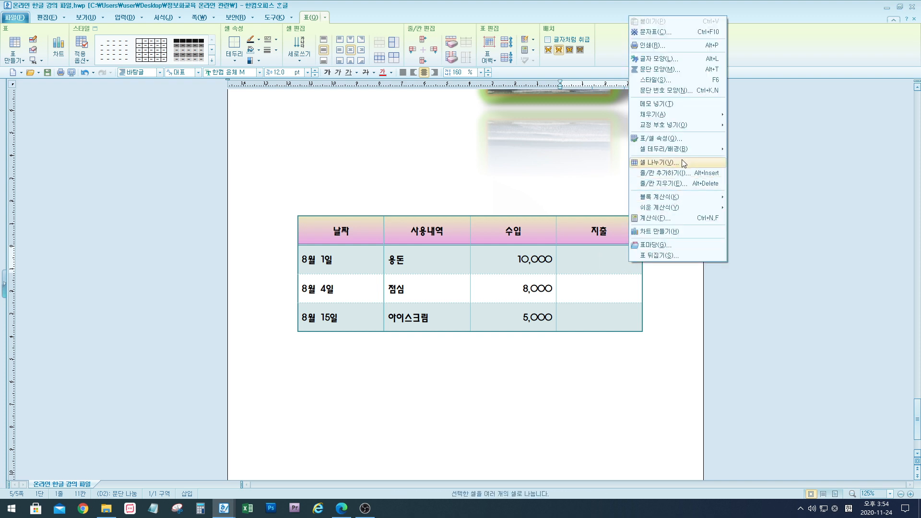
mouse_move(687, 153)
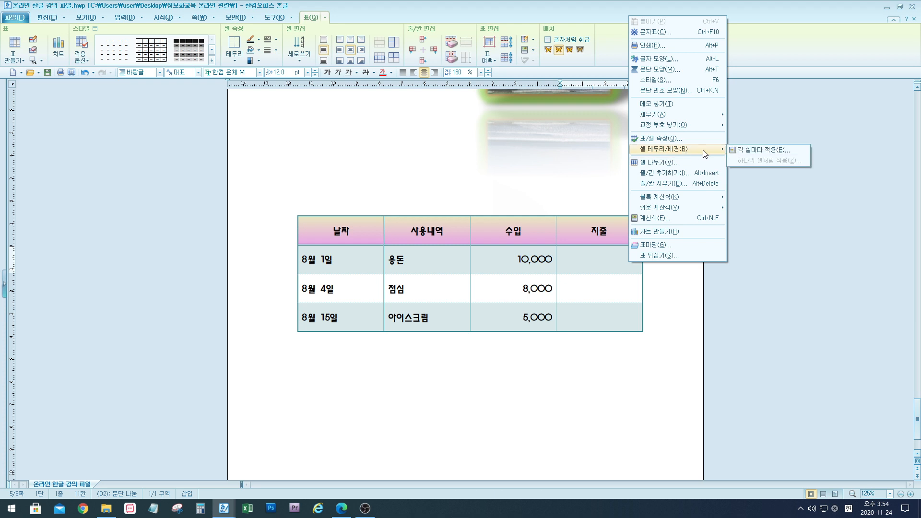
click(751, 152)
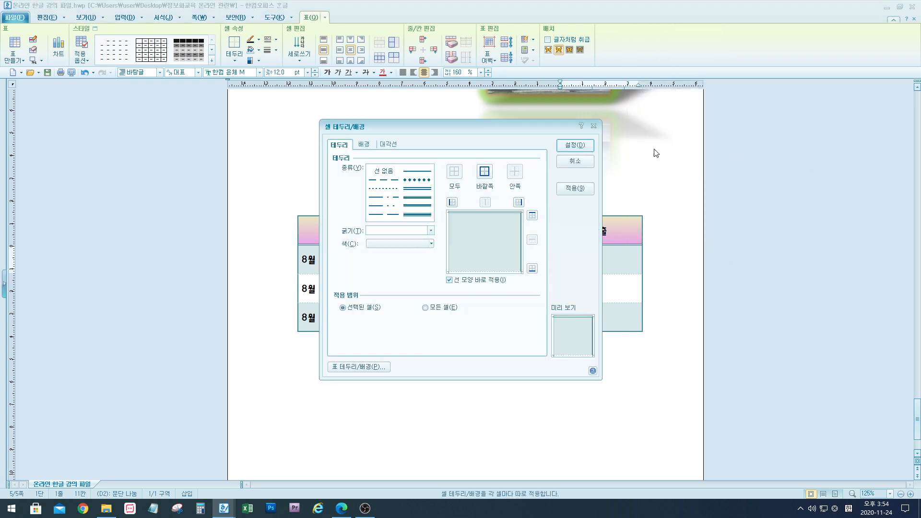
click(367, 145)
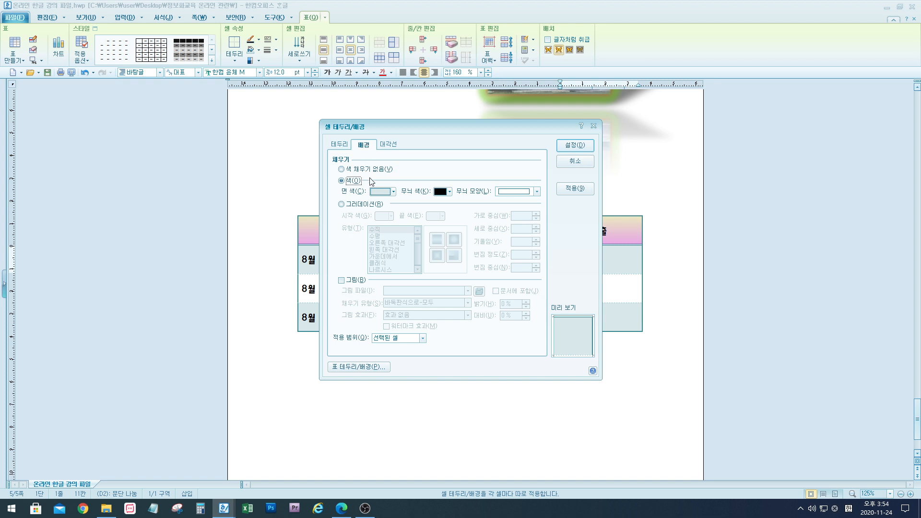
click(394, 191)
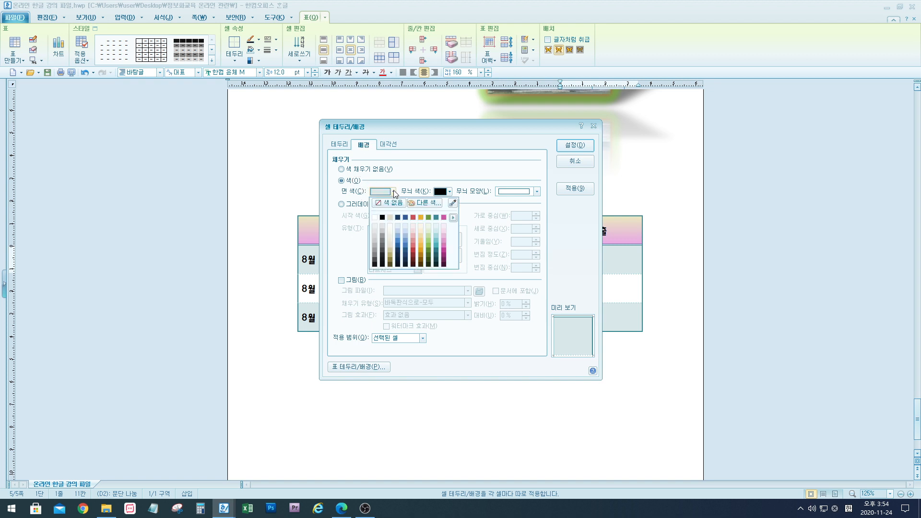
click(421, 217)
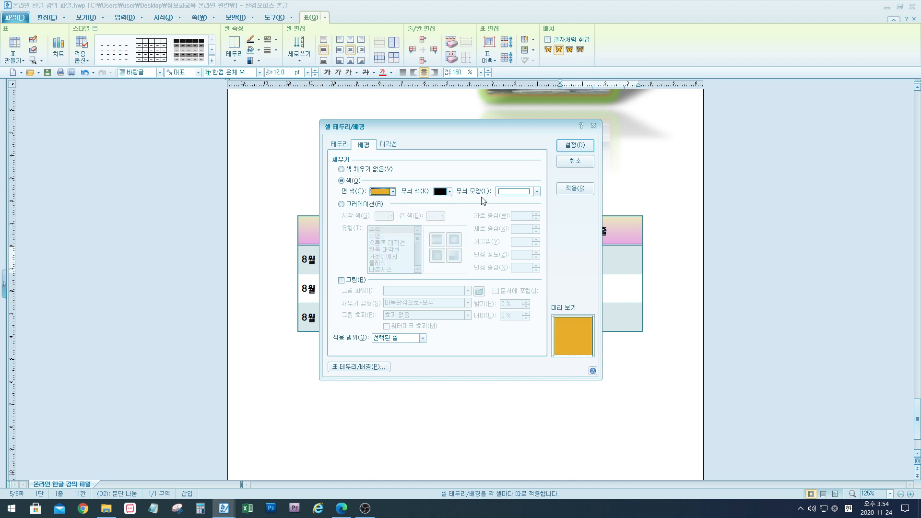
click(575, 145)
click(701, 233)
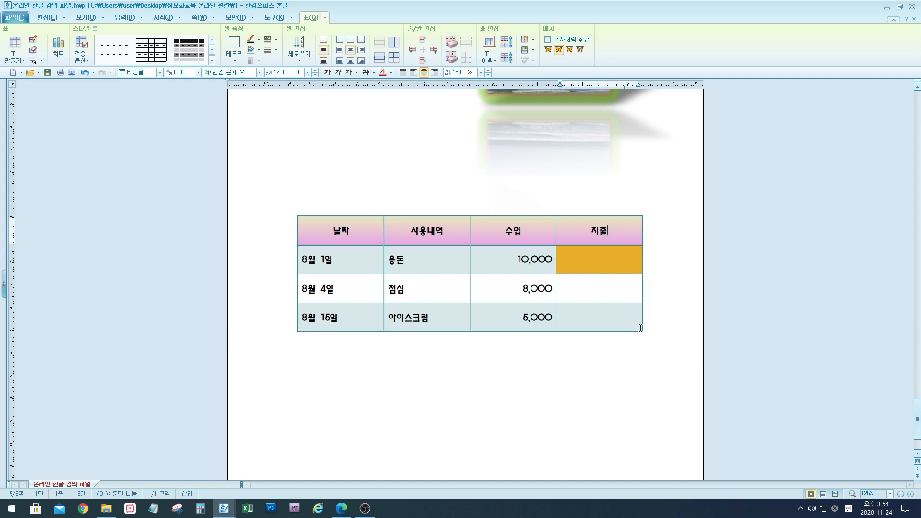
Increase the height of the three rows below the header evenly until the table is about 54 mm high.
click(311, 260)
drag(311, 259, 599, 321)
key(ctrl+Down)
key(ctrl+Down)
key(ctrl+Down)
key(ctrl+Down)
key(ctrl+Down)
key(ctrl+Down)
key(ctrl+Down)
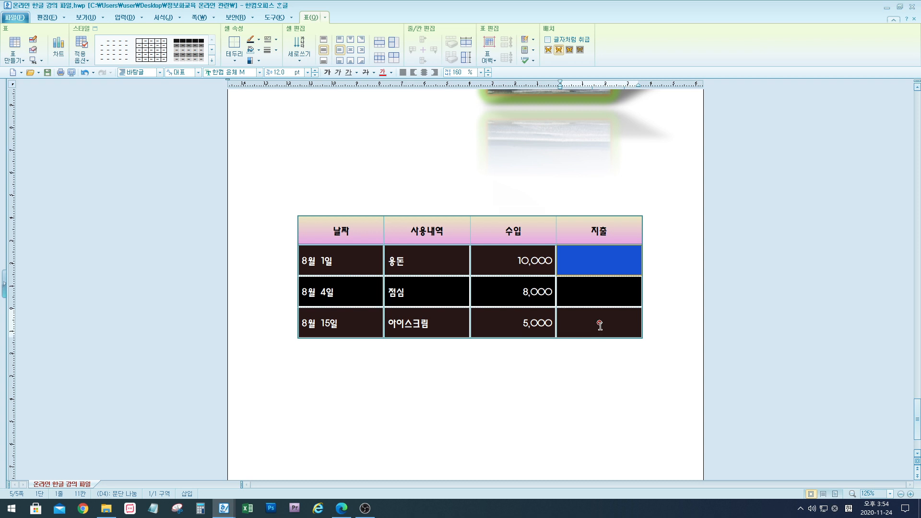
Increase the height of the three rows below the header further, evenly, until the table is about 78 mm high.
key(ctrl+Down)
key(ctrl+Down)
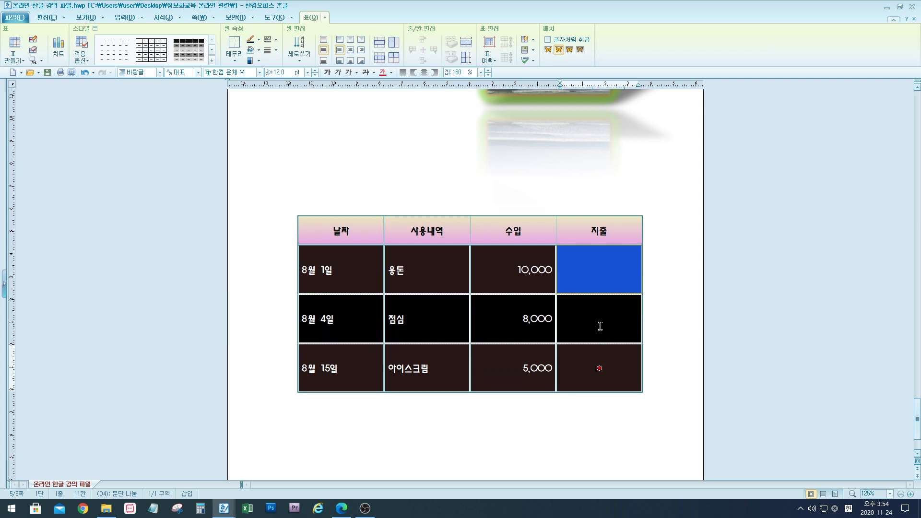
click(678, 323)
scroll(679, 324, down, 2)
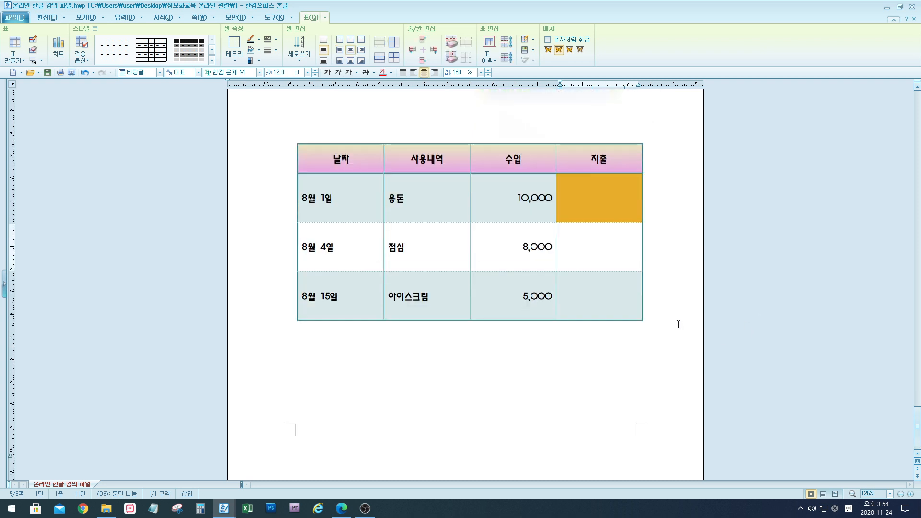
Give the empty 지출 cell in the 8월 4일 row a picture background using the 바다 image.
right_click(607, 247)
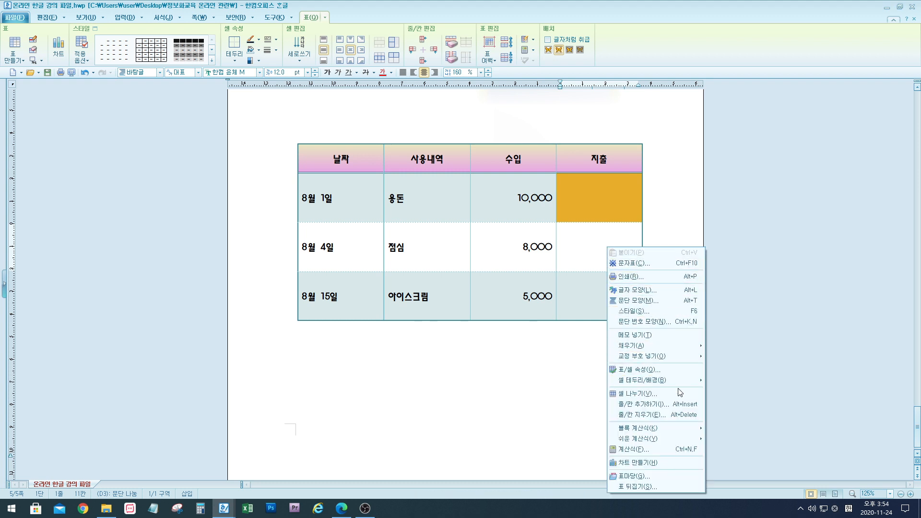
mouse_move(682, 383)
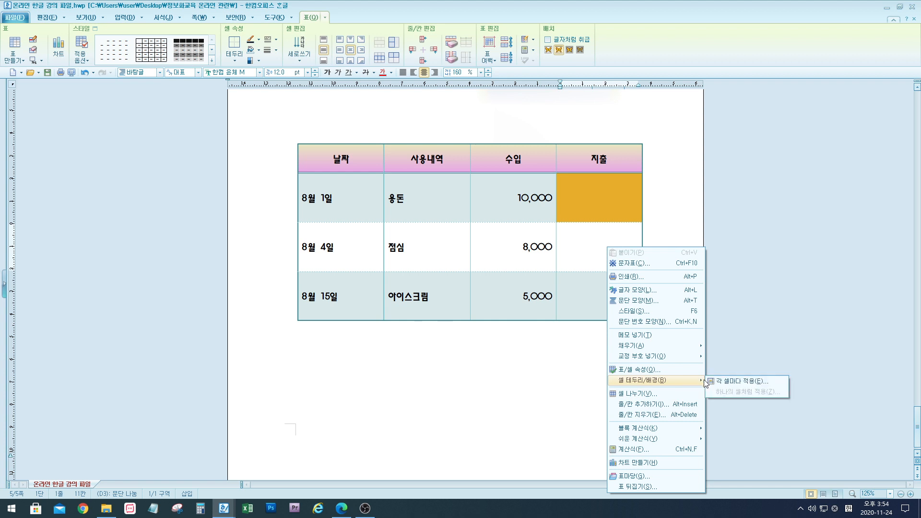
click(743, 380)
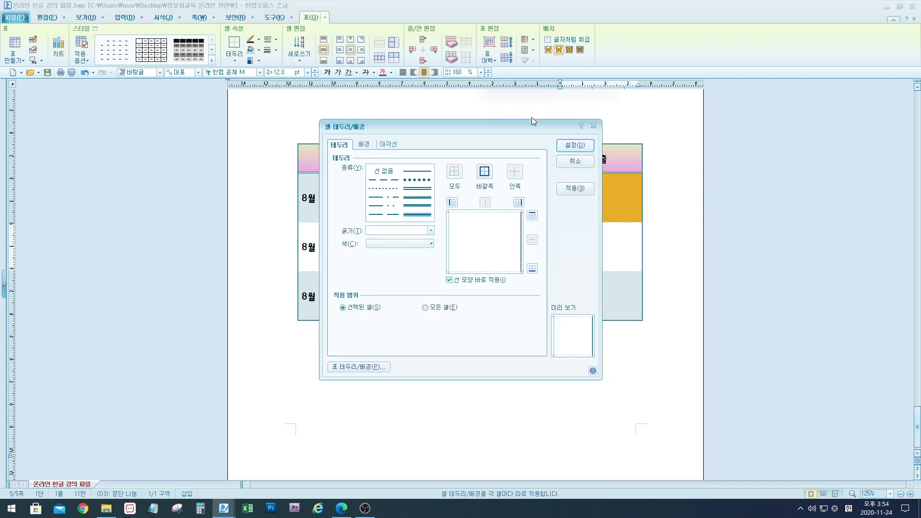
drag(537, 124, 835, 43)
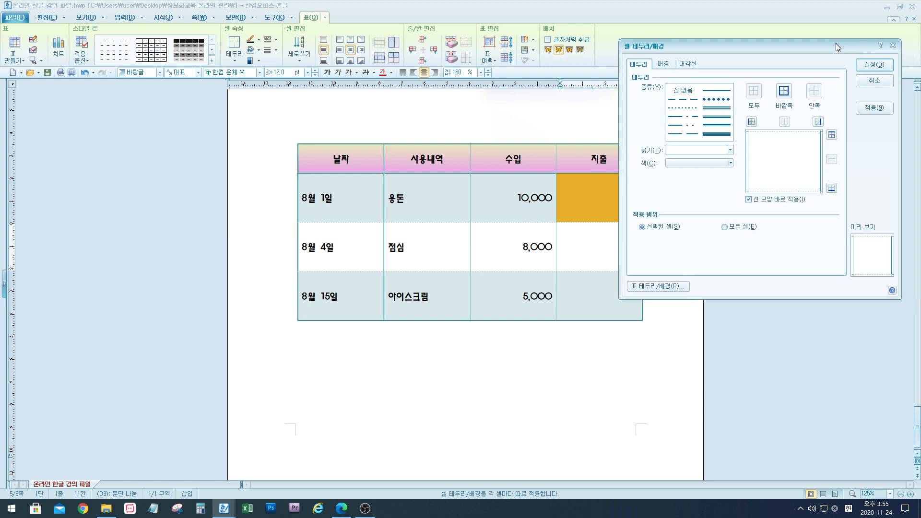
click(666, 64)
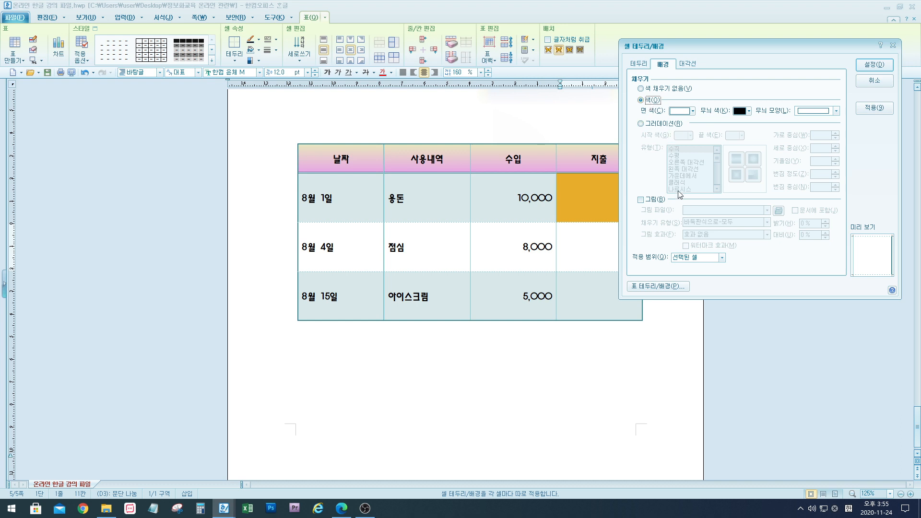
click(641, 200)
drag(852, 61, 509, 116)
click(574, 119)
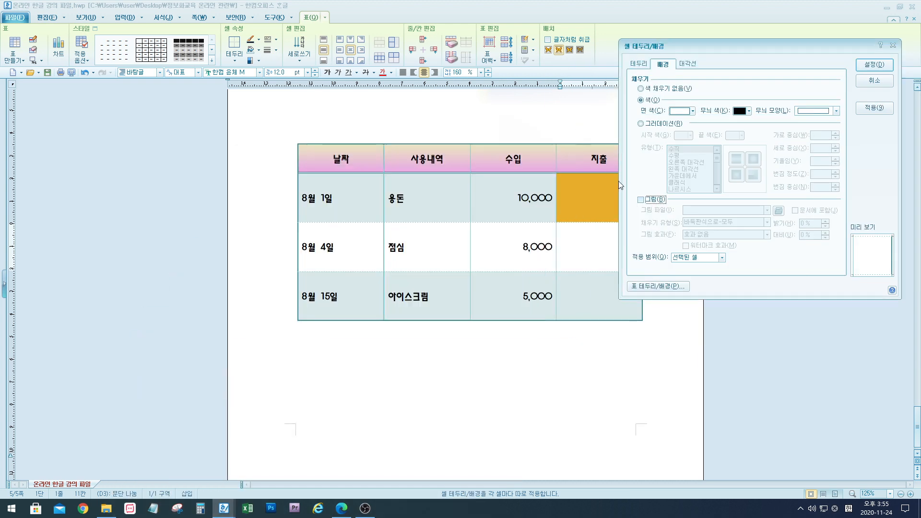
click(641, 199)
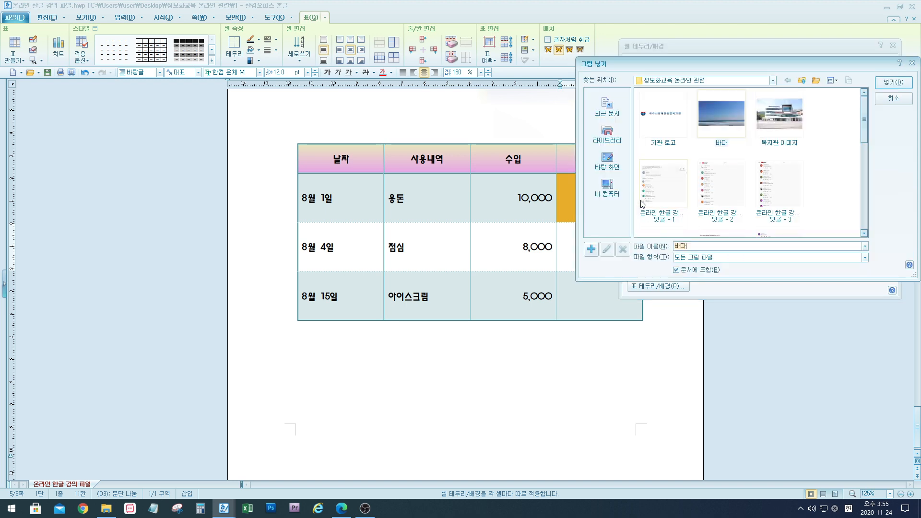
drag(872, 62, 631, 80)
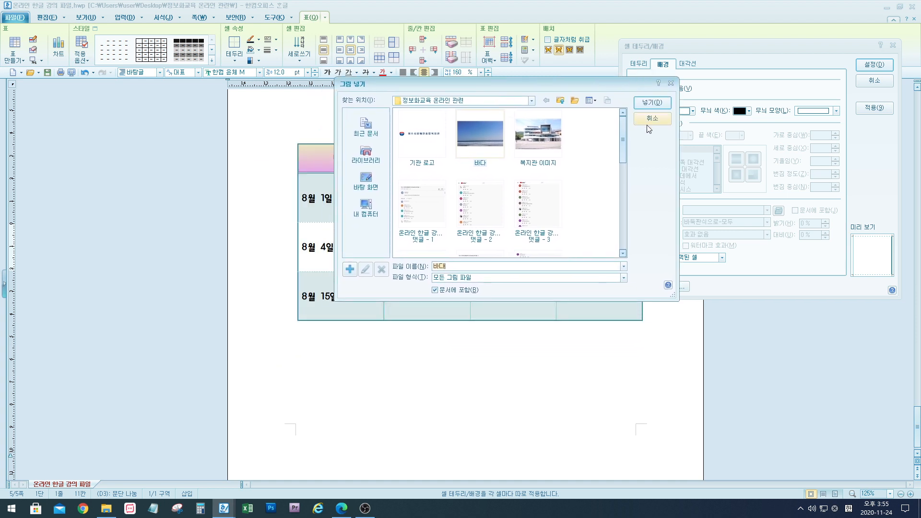
drag(622, 152, 631, 127)
click(478, 134)
click(652, 103)
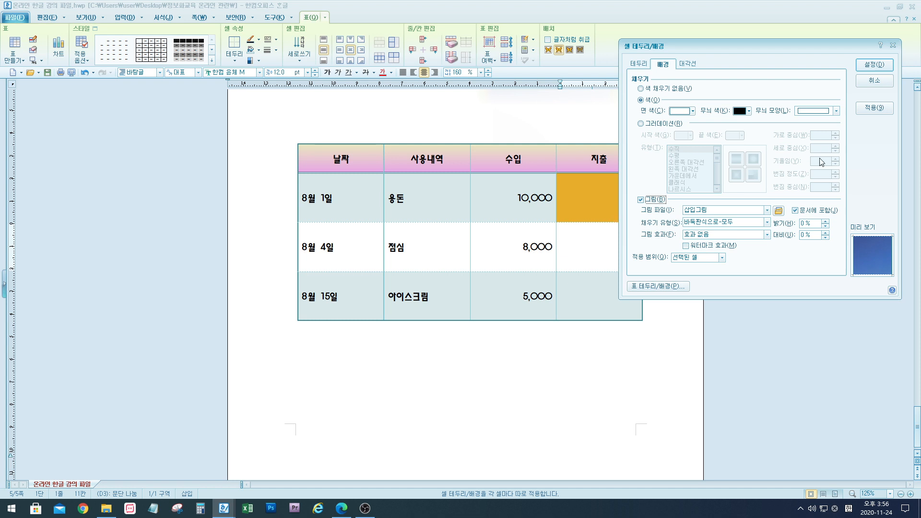
Compare the picture fill types 바둑판식으로-모두 and 크기에 맞추어, choose 크기에 맞추어, and apply the cell background.
click(768, 223)
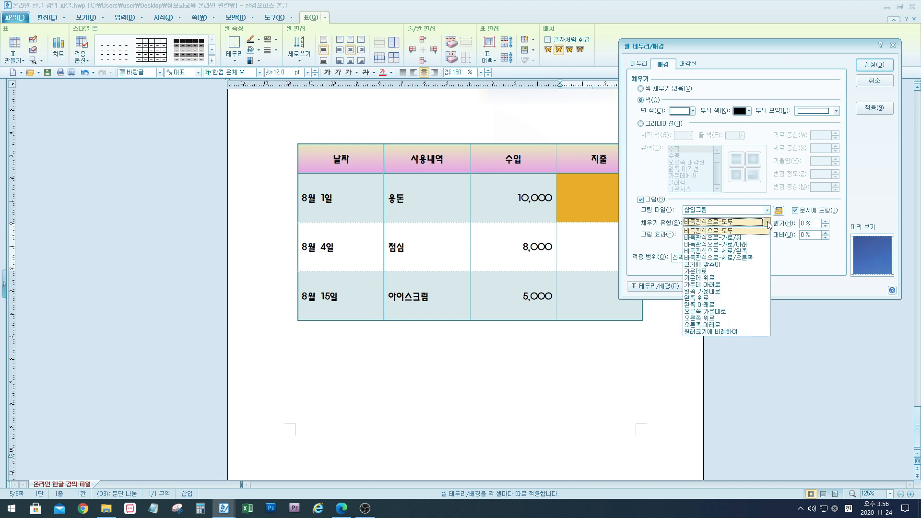
click(756, 265)
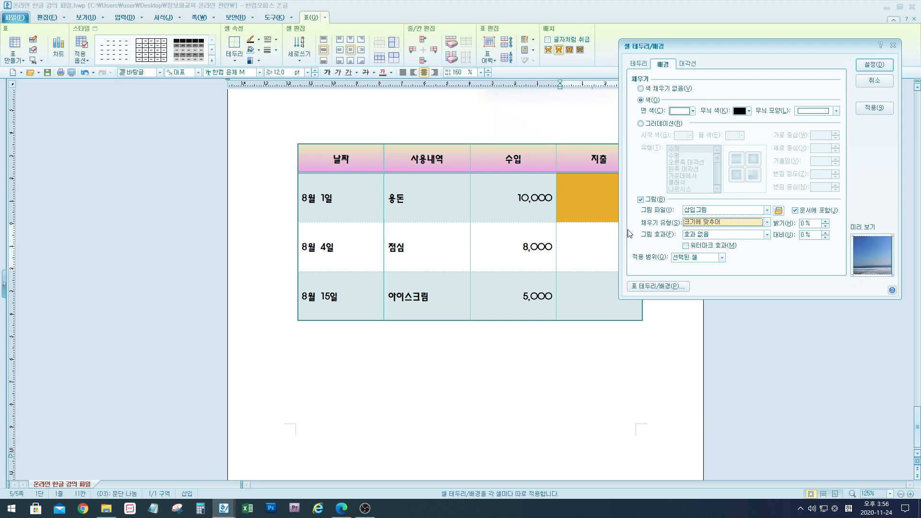
drag(799, 52, 833, 131)
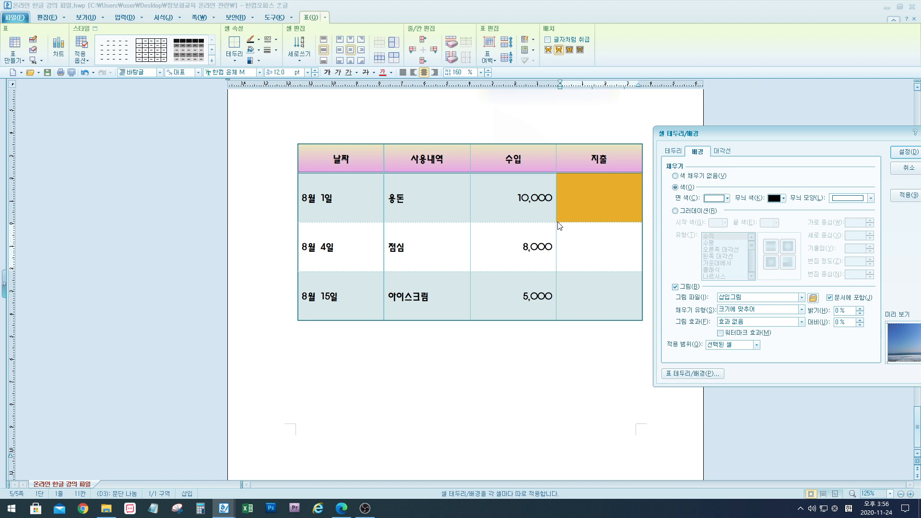
drag(555, 219, 642, 272)
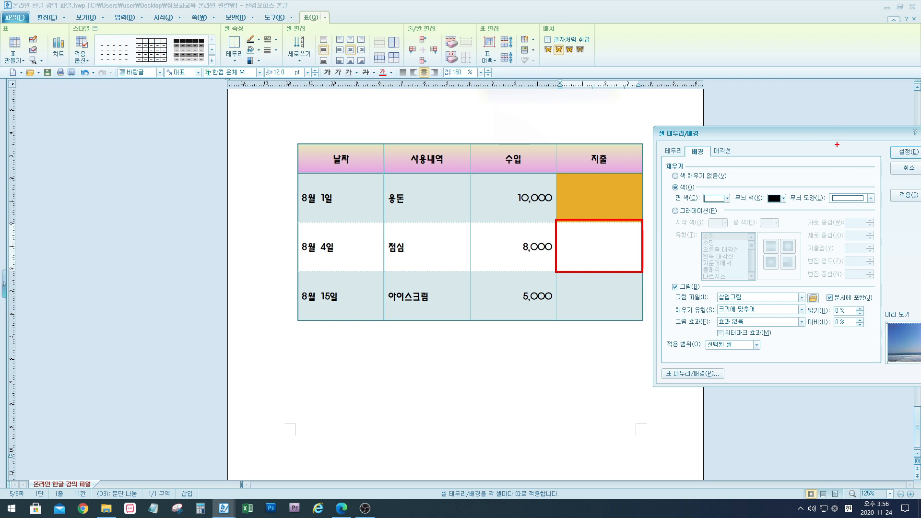
drag(835, 128, 788, 9)
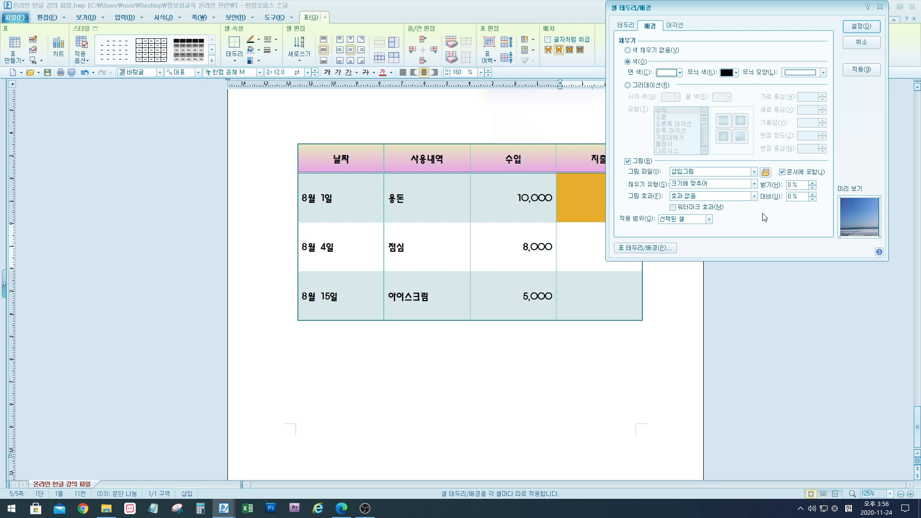
click(755, 189)
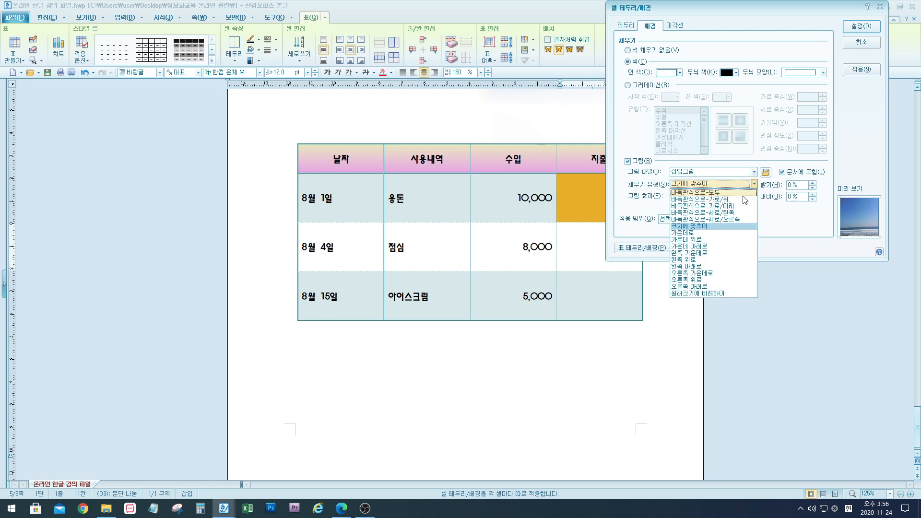
click(743, 198)
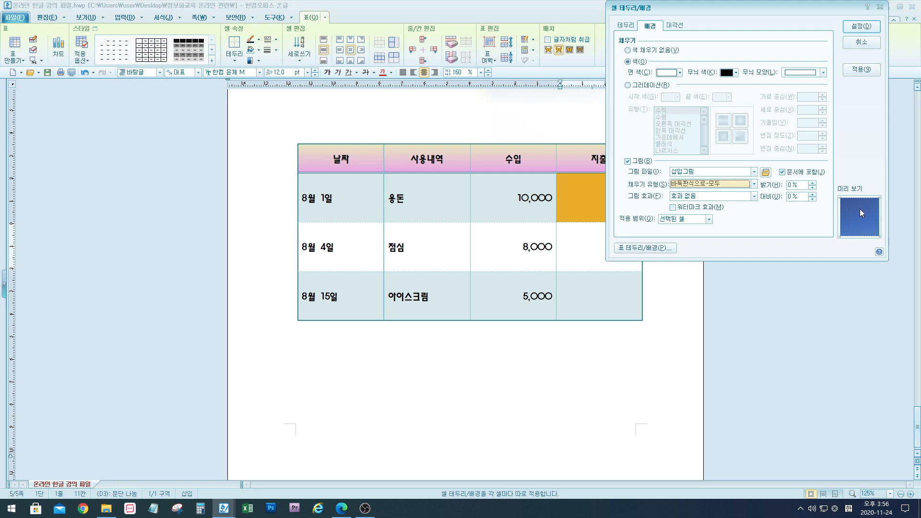
click(755, 184)
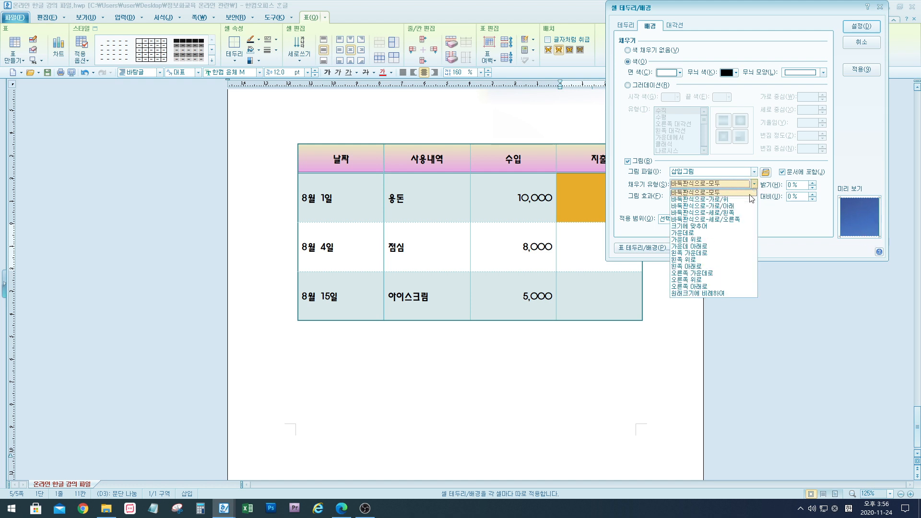
click(730, 226)
click(864, 70)
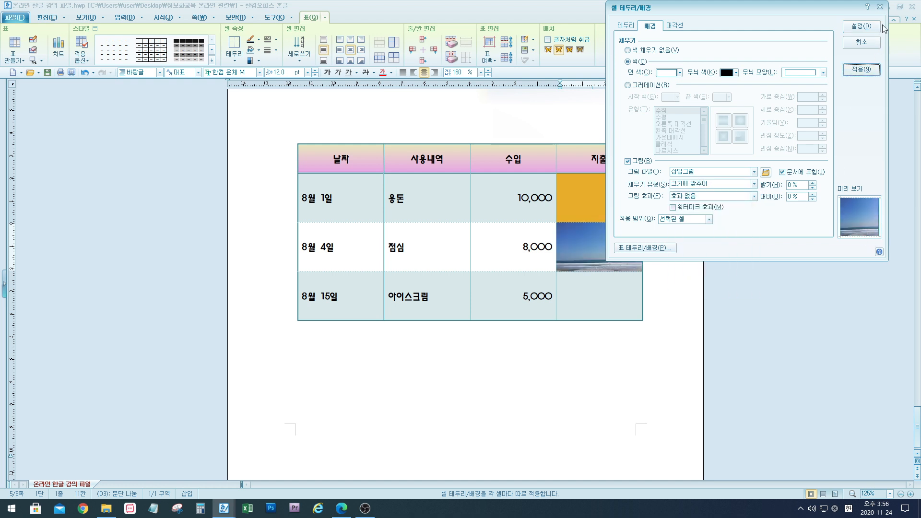
click(877, 28)
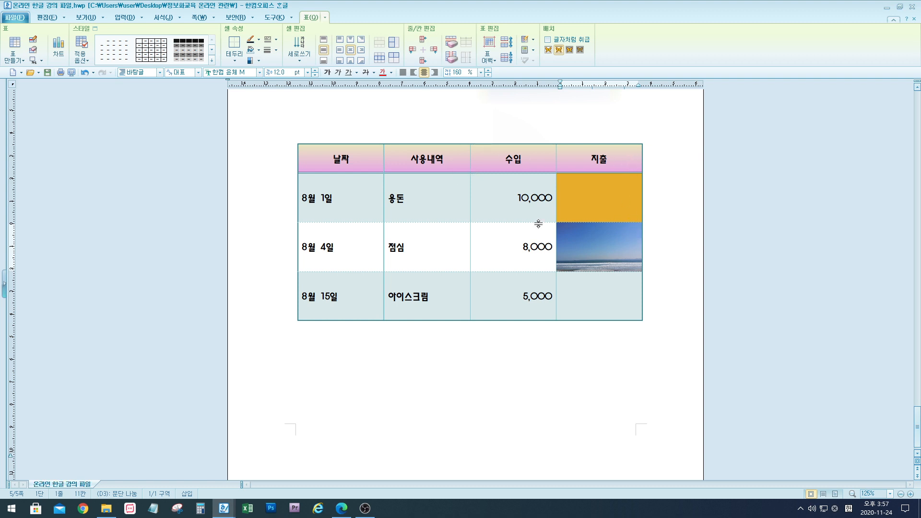
Cross out the empty 지출 cell in the 8월 15일 row with both diagonals as solid black 0.1 mm lines.
click(611, 306)
right_click(611, 306)
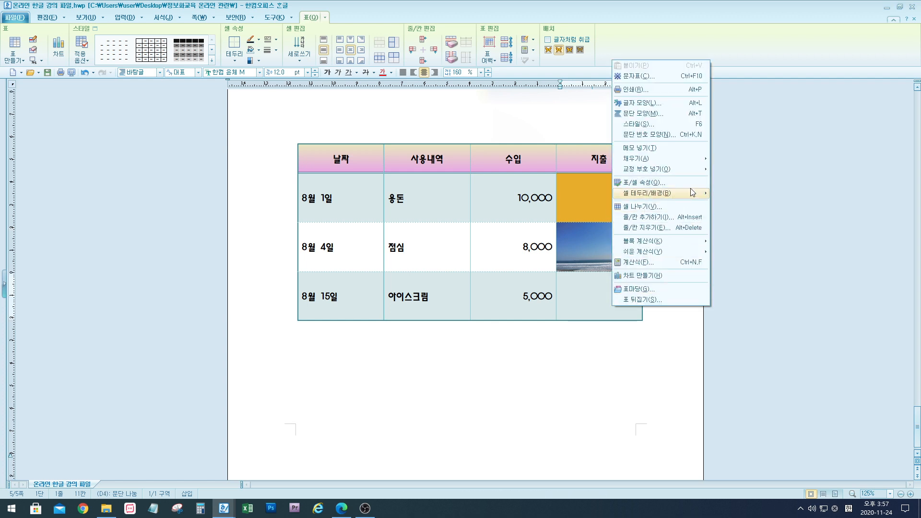
mouse_move(693, 193)
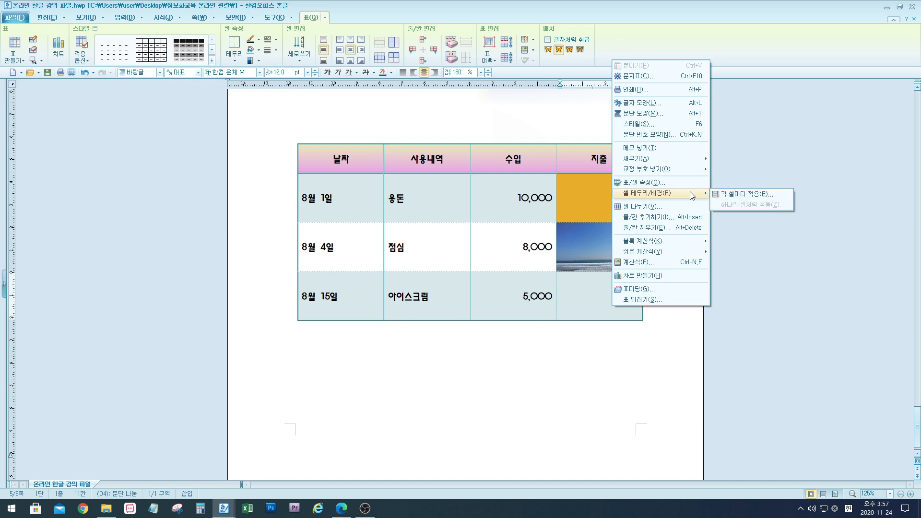
click(741, 194)
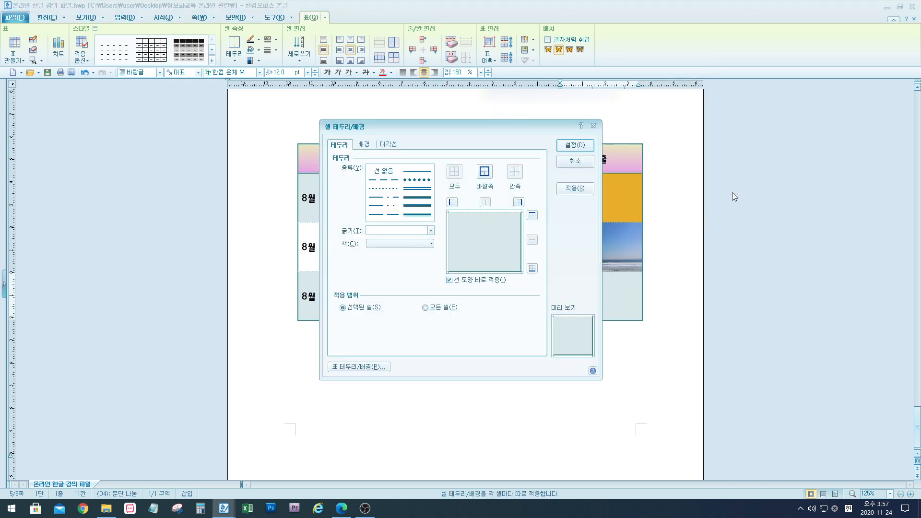
drag(565, 128, 882, 28)
click(707, 43)
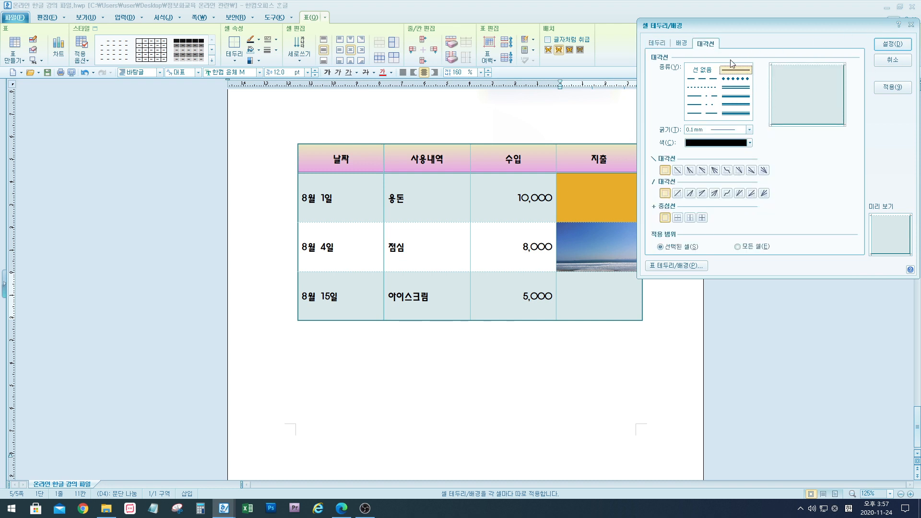
click(735, 114)
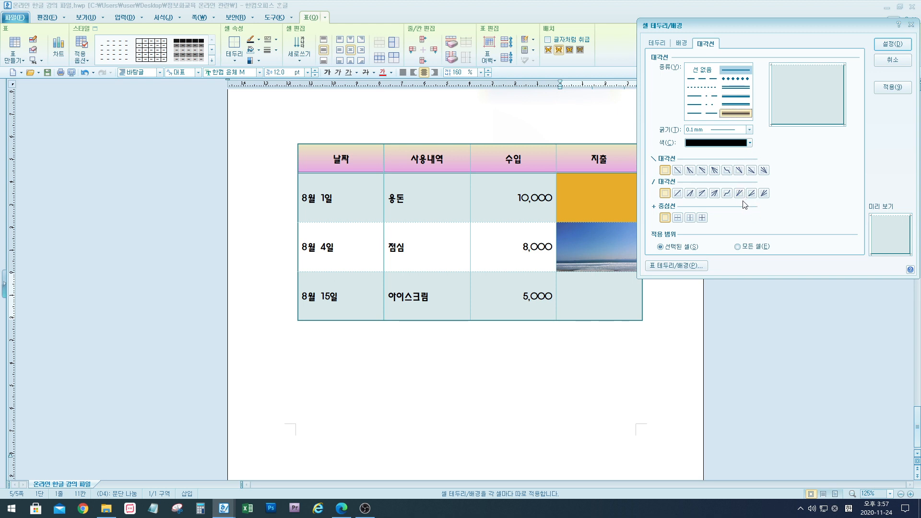
click(680, 195)
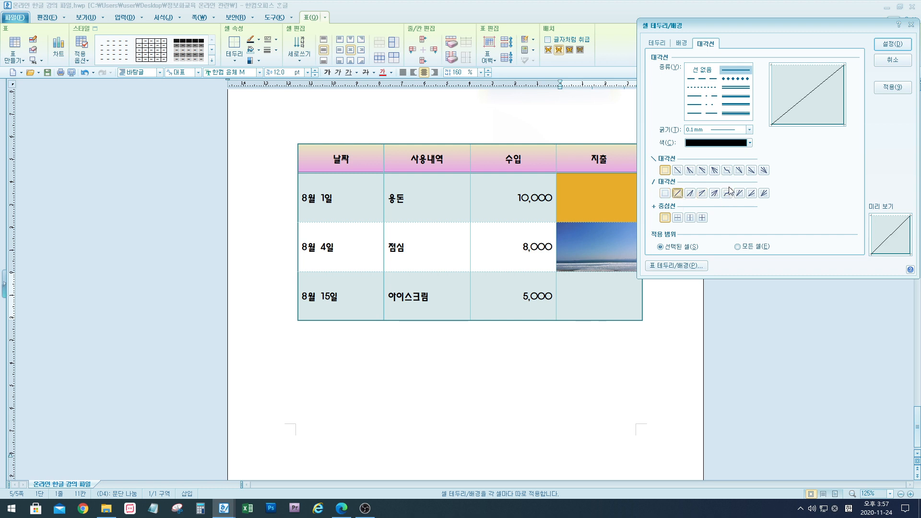
click(677, 170)
click(892, 45)
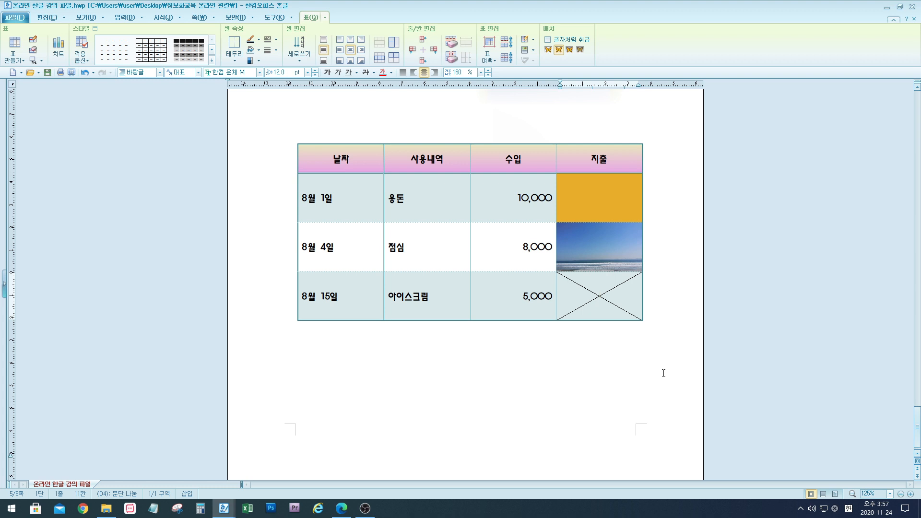
Save the file and add blank lines below the table until the text continues on a new page.
key(alt+s)
scroll(607, 292, down, 1)
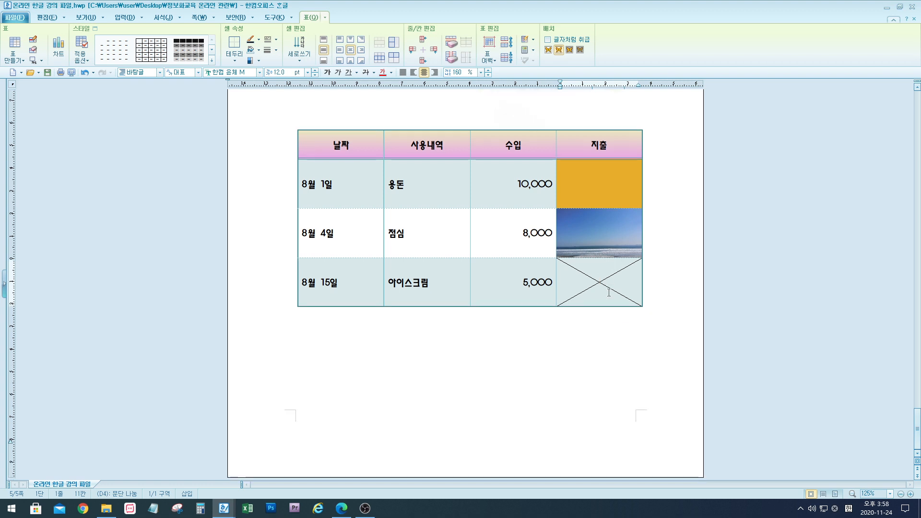
click(541, 368)
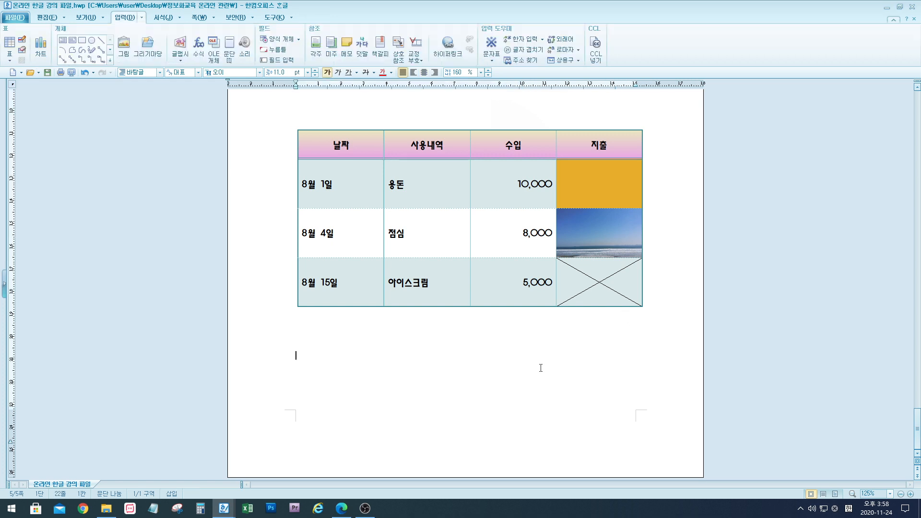
key(Return)
key(Return)
key(Return)
key(Return)
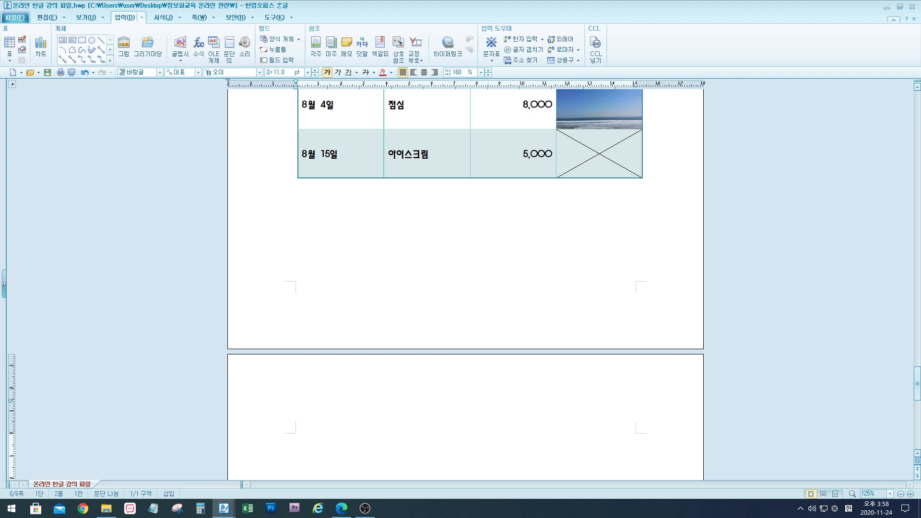
scroll(549, 357, down, 5)
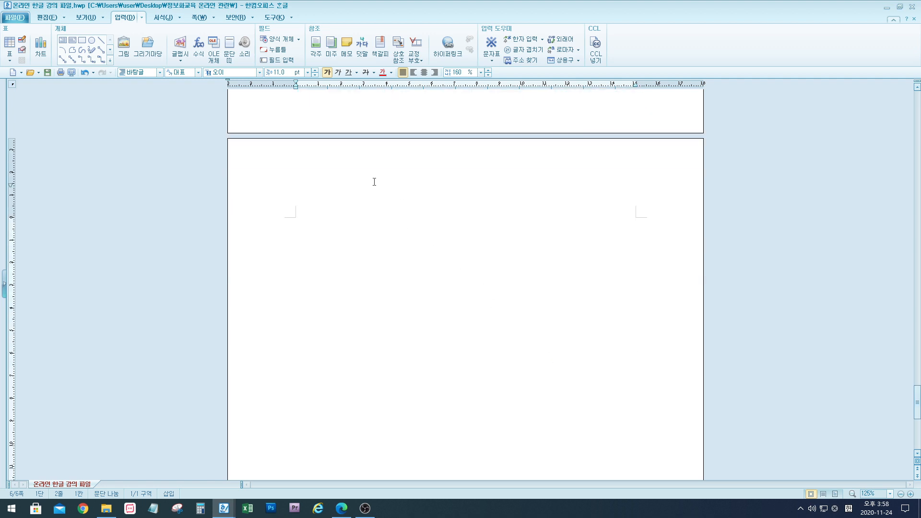
Create a new blank document and insert a table with four rows and three columns.
click(21, 72)
click(16, 87)
click(10, 60)
click(27, 98)
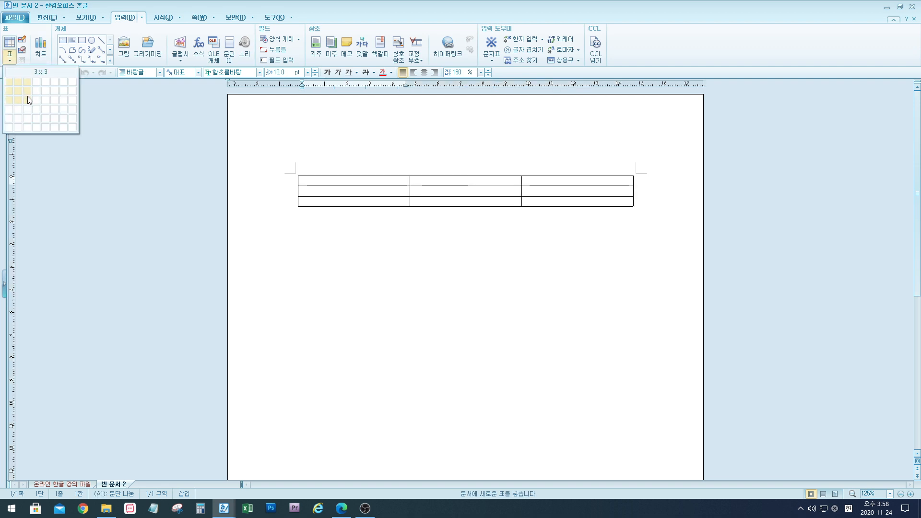
click(28, 108)
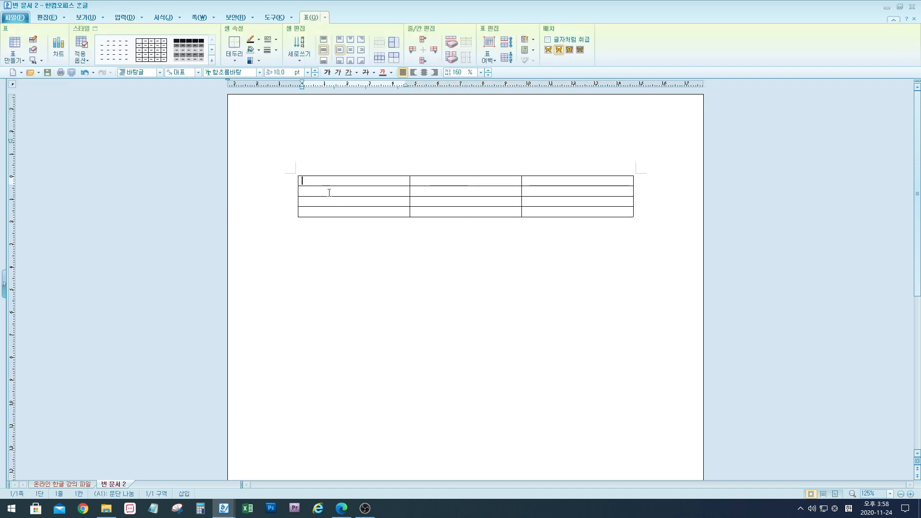
Enlarge all four rows evenly until the whole table is about 46 mm high.
drag(305, 182, 587, 214)
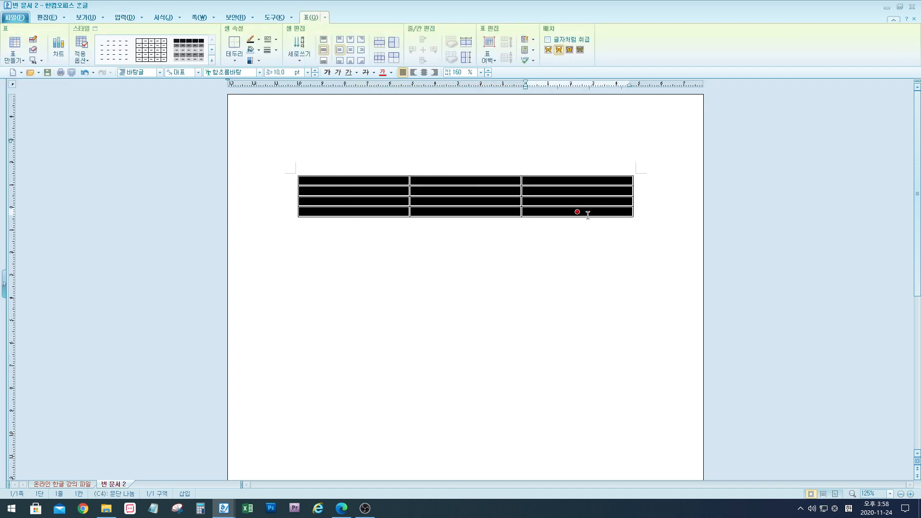
key(ctrl+Down)
key(ctrl+Down)
key(ctrl+Down)
key(ctrl+Down)
key(ctrl+Down)
key(ctrl+Down)
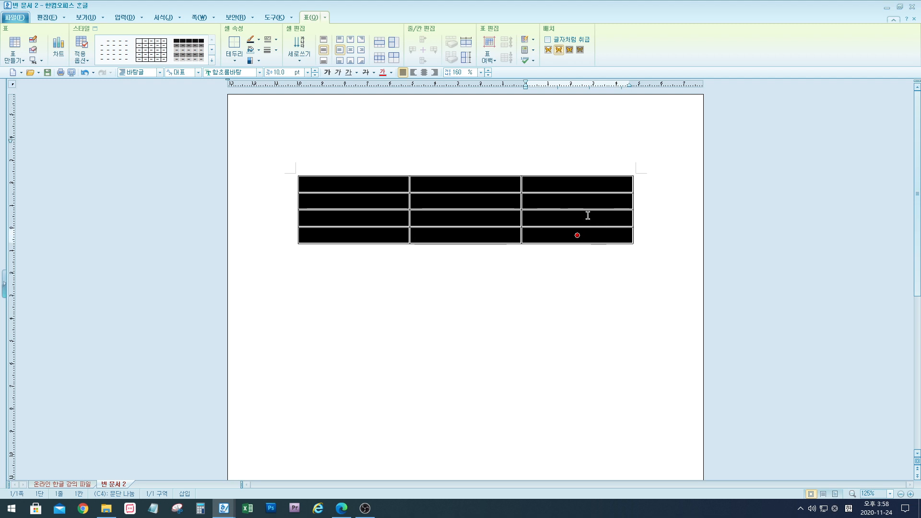
key(ctrl+Down)
key(ctrl+Down)
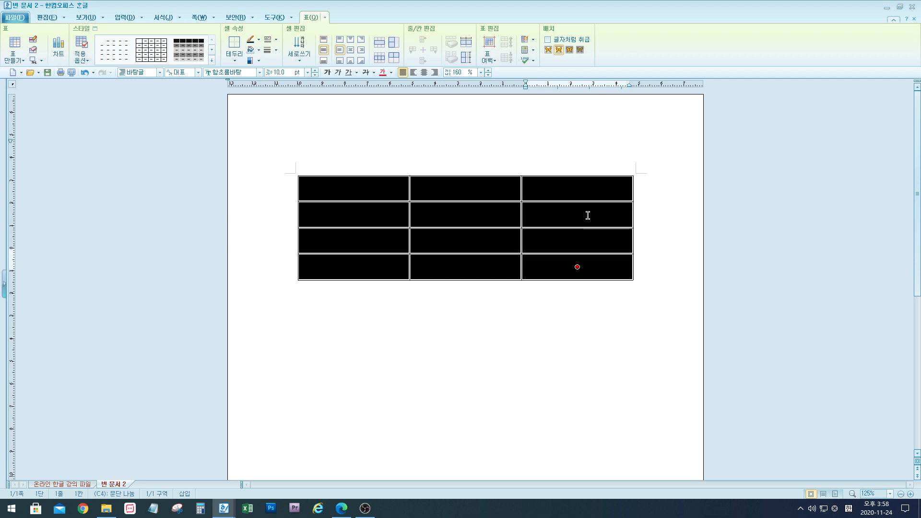
click(661, 258)
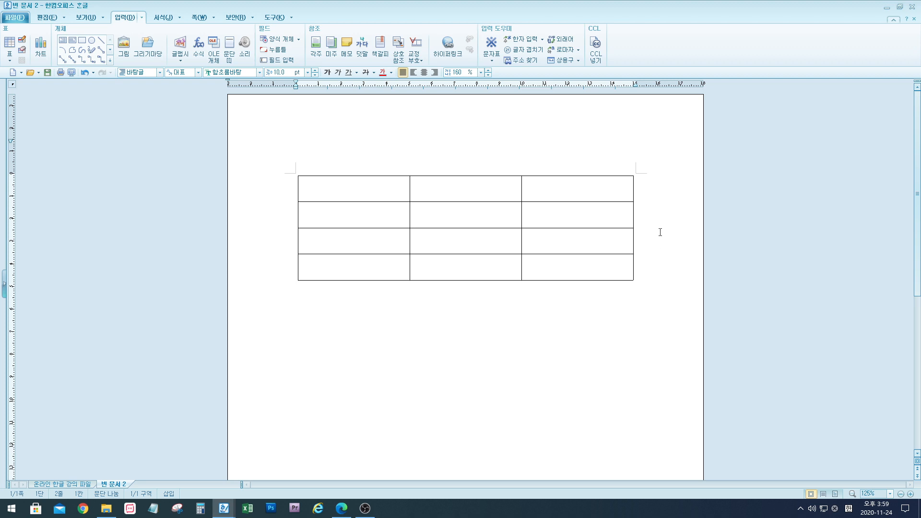
Try merging the third column's upper two cells and its lower two cells as separate pairs, and undo both merges.
click(585, 184)
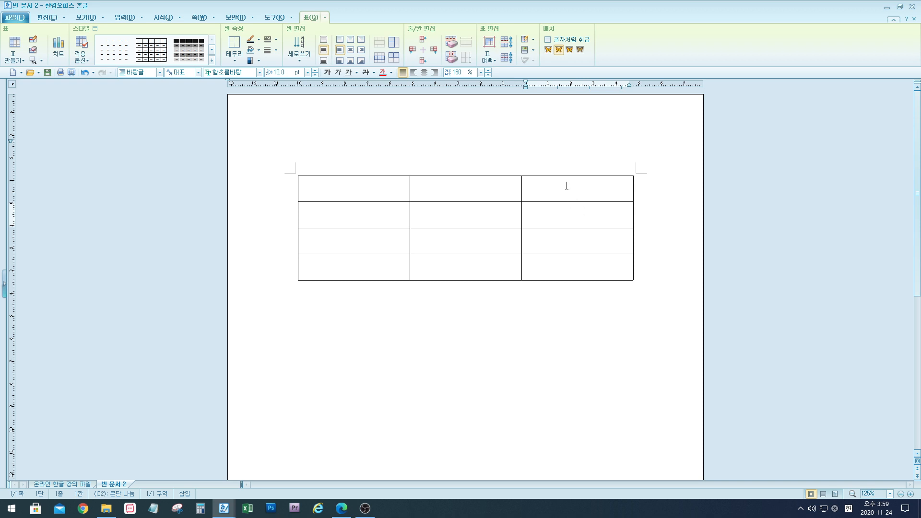
drag(567, 185, 580, 214)
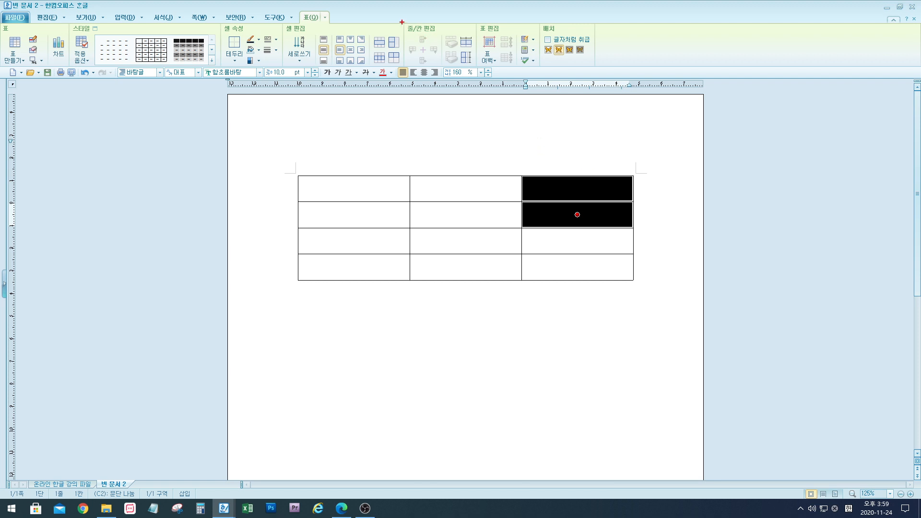
mouse_move(401, 21)
mouse_down()
mouse_move(434, 49)
mouse_move(477, 66)
mouse_up()
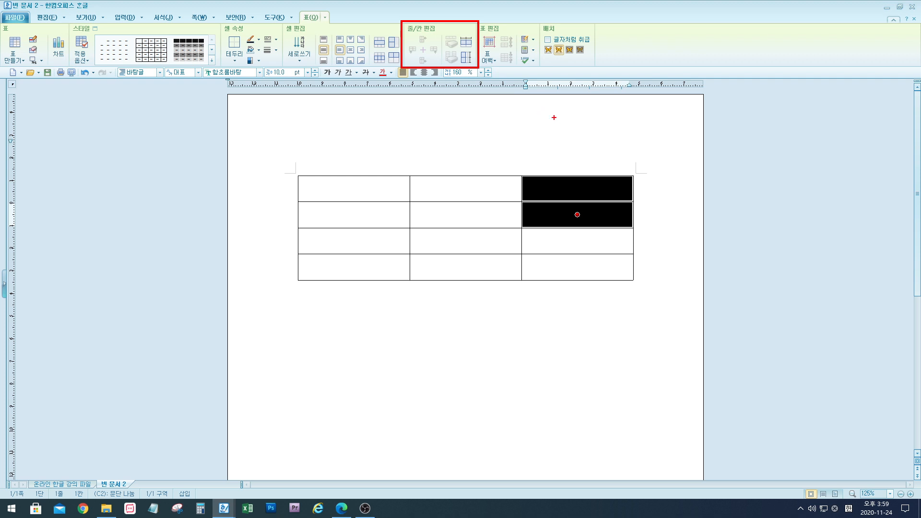
key(Escape)
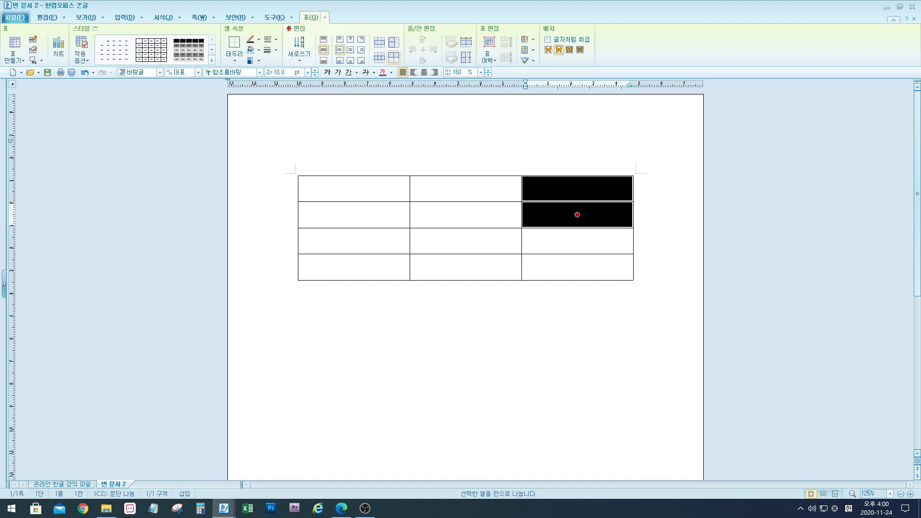
drag(282, 21, 476, 70)
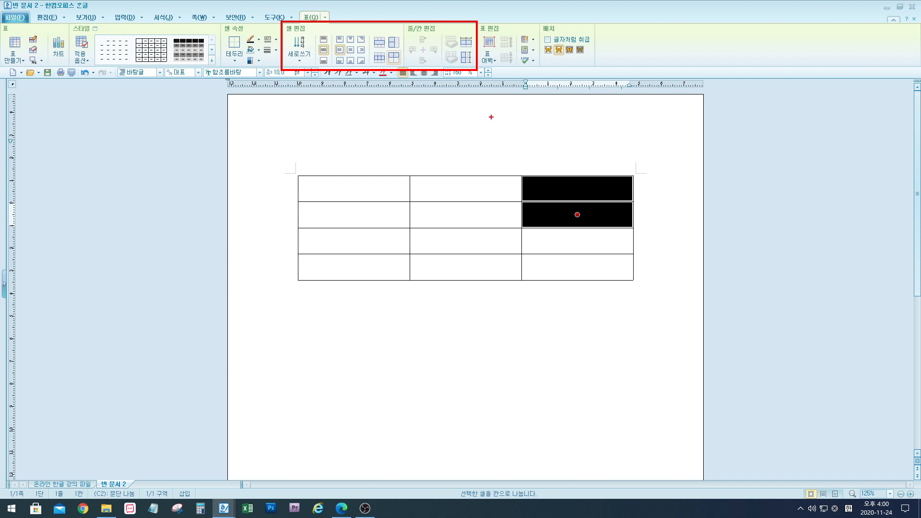
key(Escape)
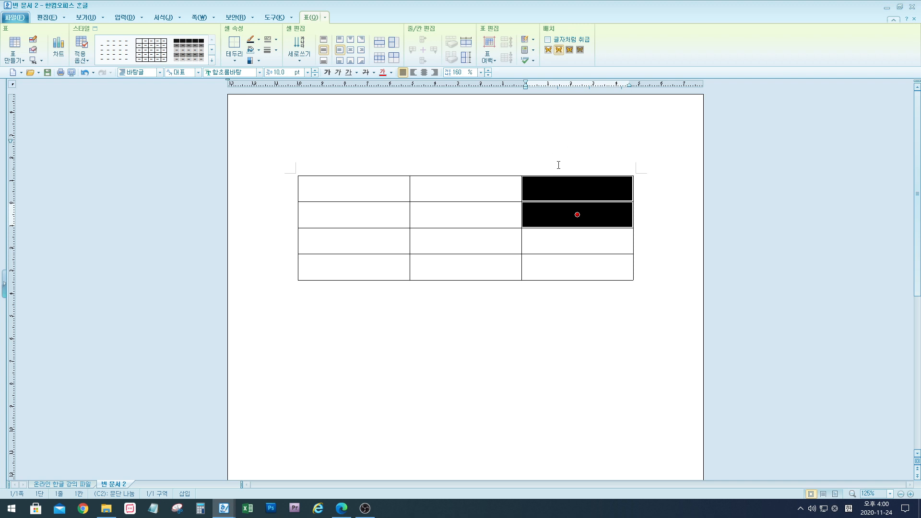
click(382, 46)
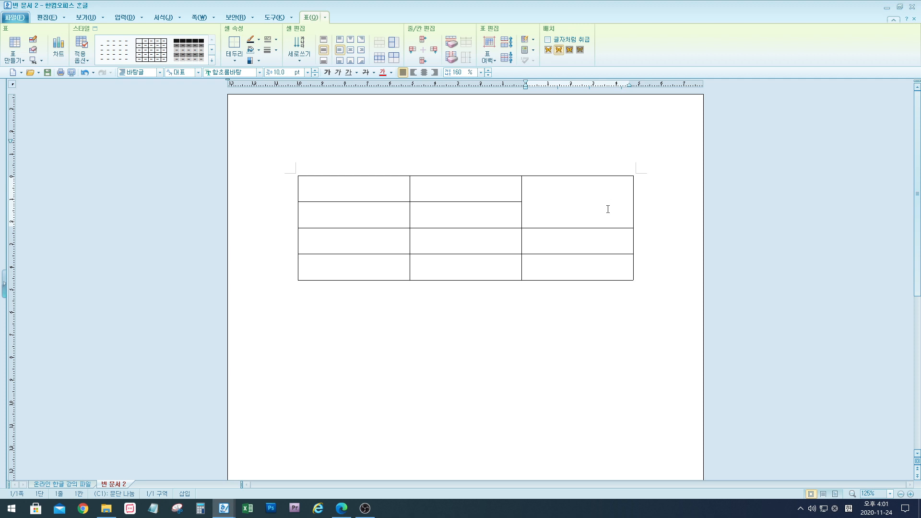
drag(565, 244, 577, 267)
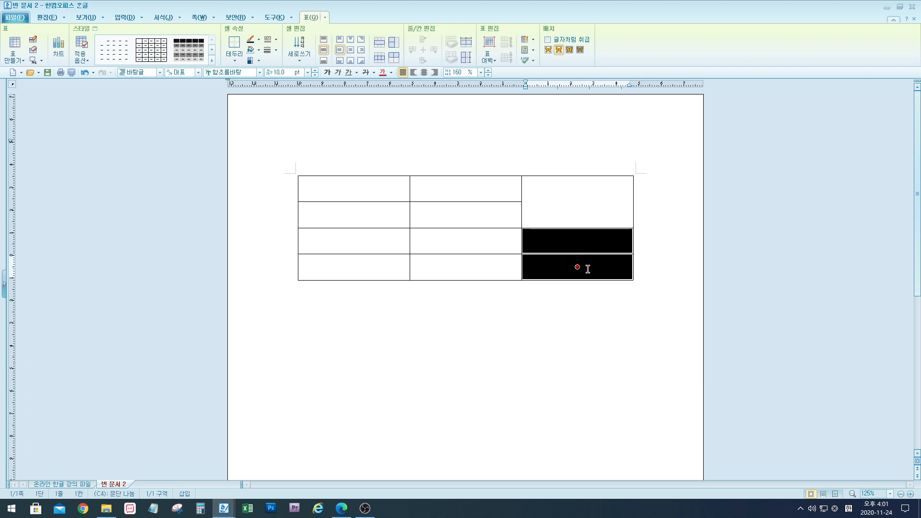
click(378, 50)
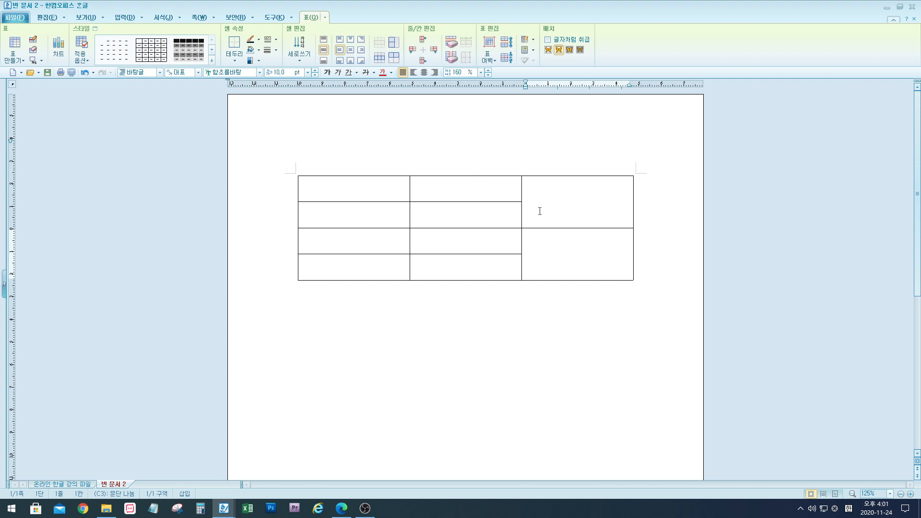
key(ctrl+z)
key(ctrl+z)
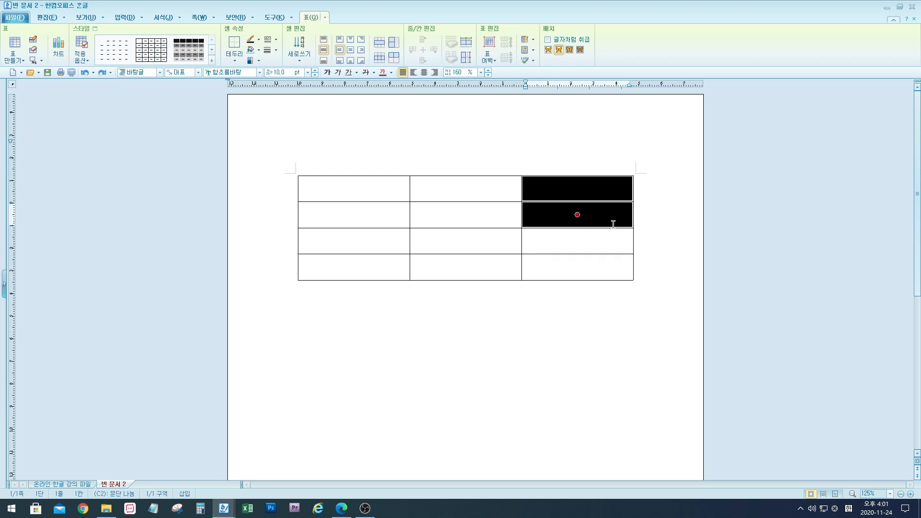
Merge all four cells of the third column into one cell.
shift+click(617, 265)
right_click(599, 195)
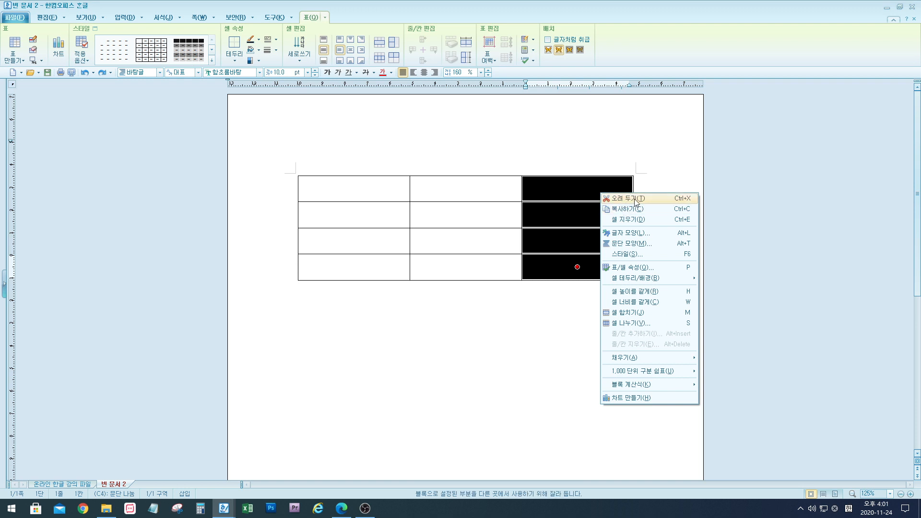
click(643, 316)
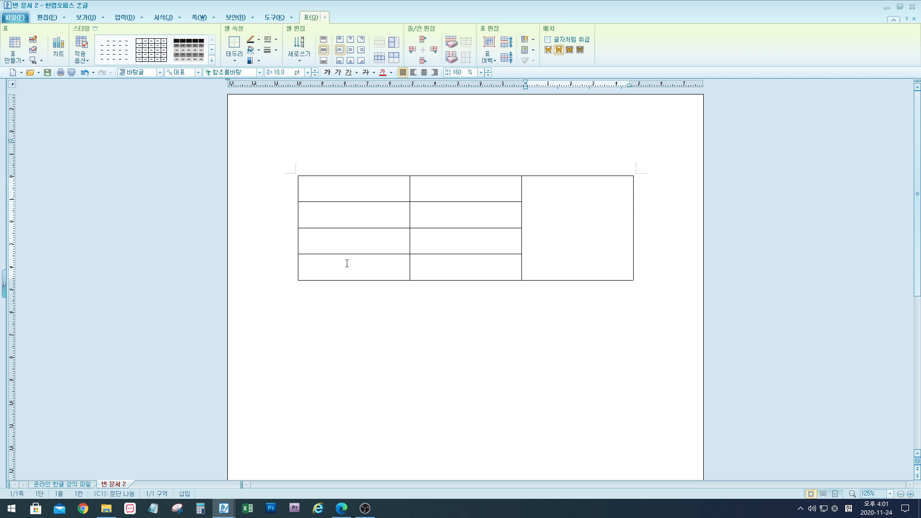
Check the cell merge and split commands offered for the first two cells of the bottom row.
drag(335, 267, 465, 267)
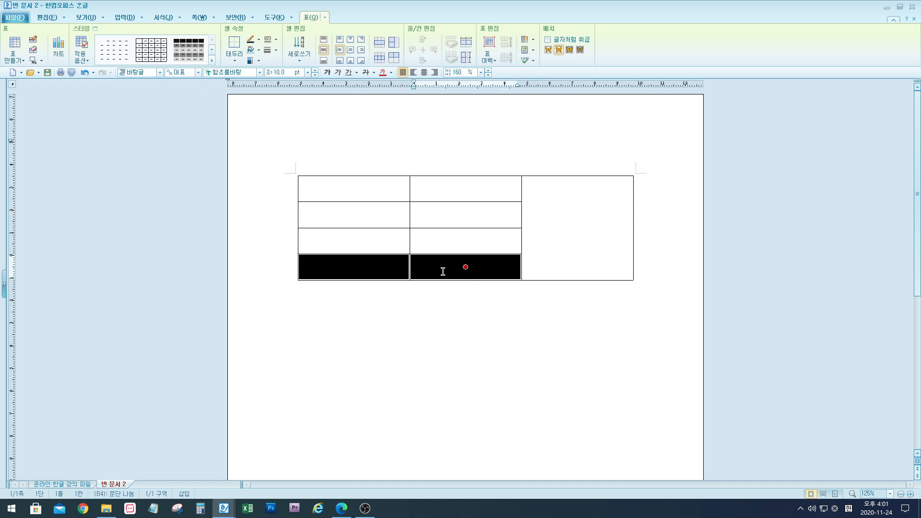
right_click(500, 268)
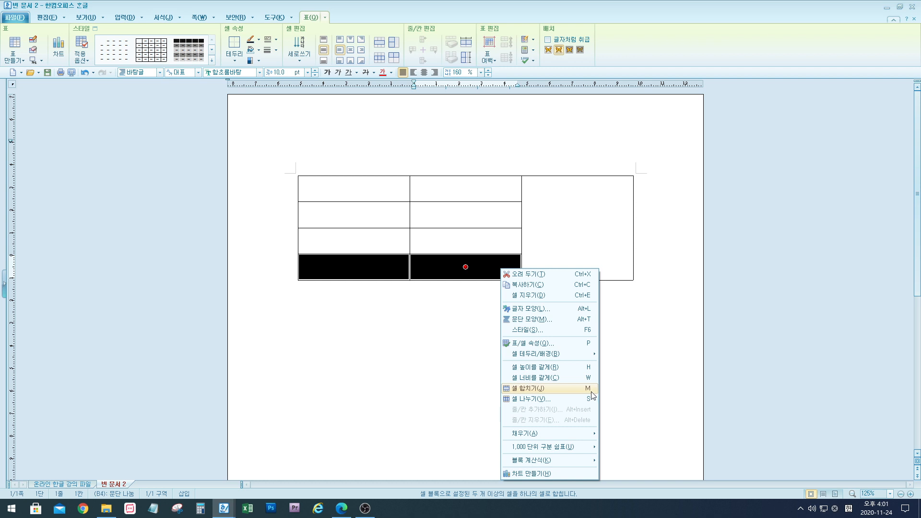
mouse_move(593, 389)
mouse_down()
mouse_move(581, 394)
mouse_move(596, 381)
mouse_up()
key(Escape)
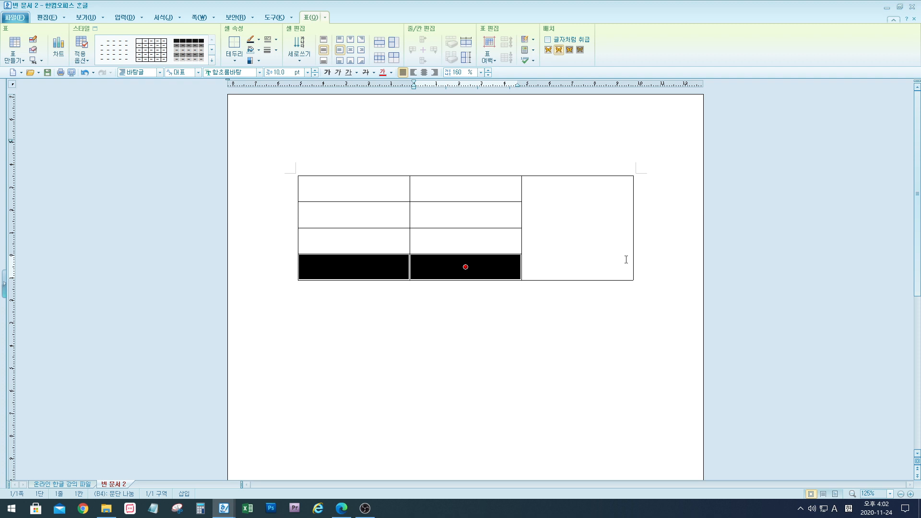
key(Right)
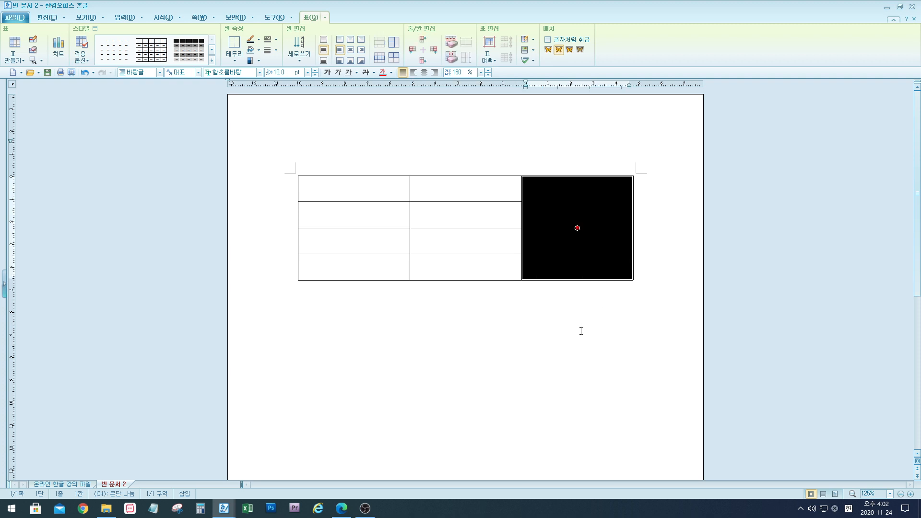
click(526, 301)
click(369, 272)
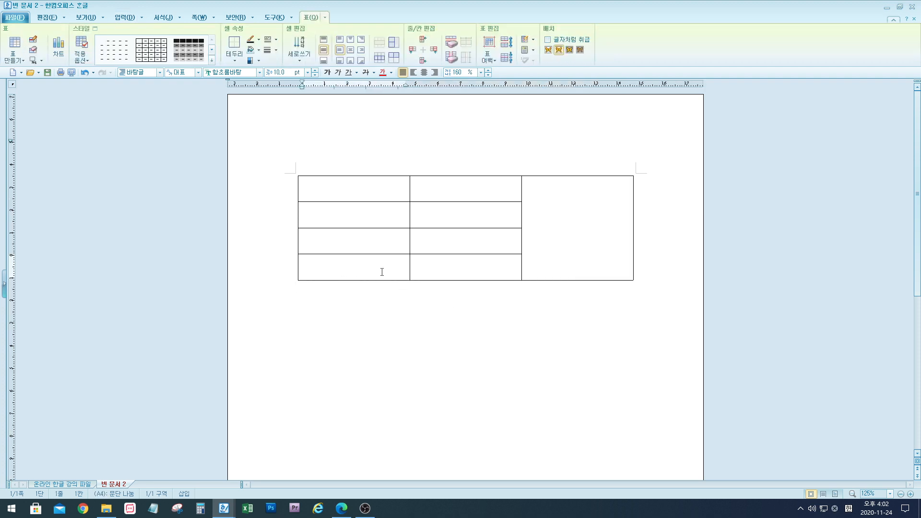
drag(369, 272, 486, 262)
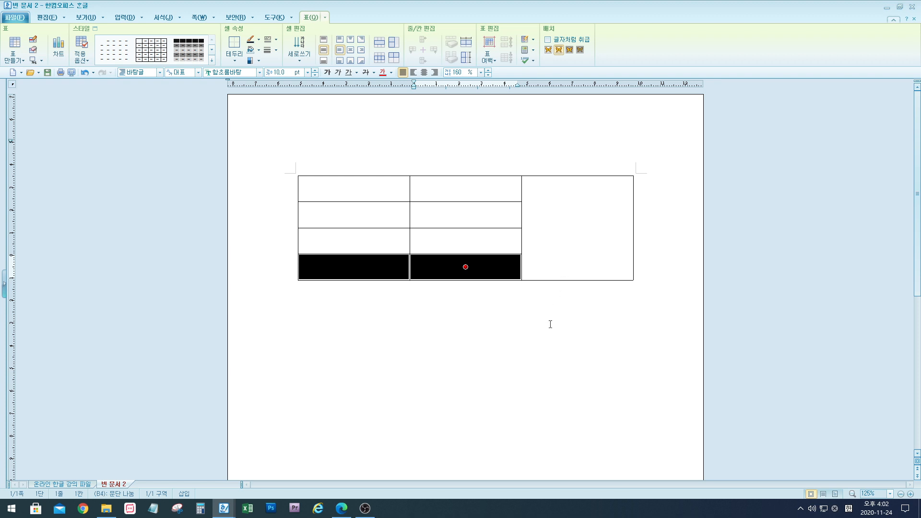
Split the merged third-column cell into two rows and two columns.
click(588, 222)
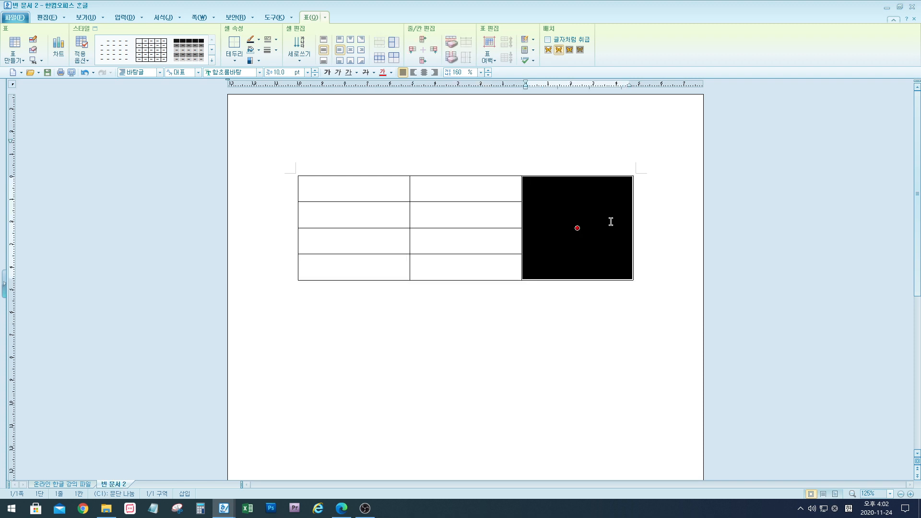
click(379, 58)
drag(486, 207, 776, 176)
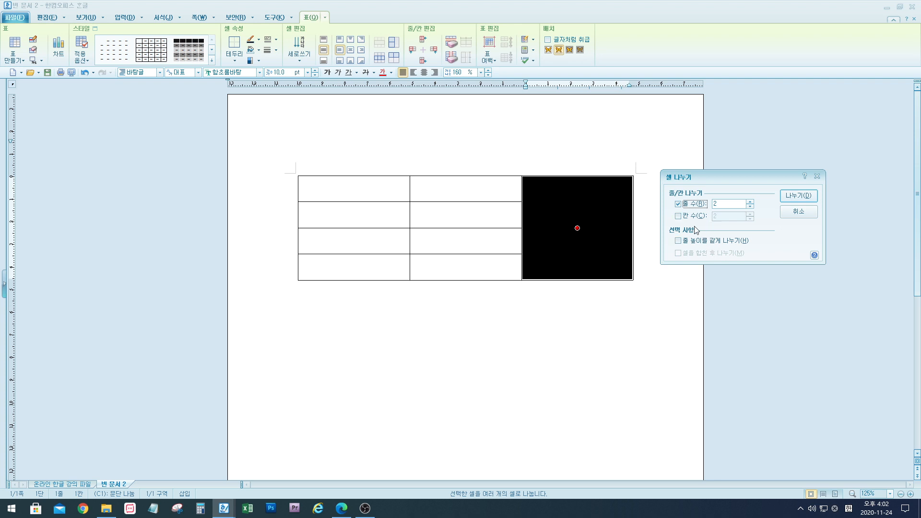
click(678, 216)
click(801, 196)
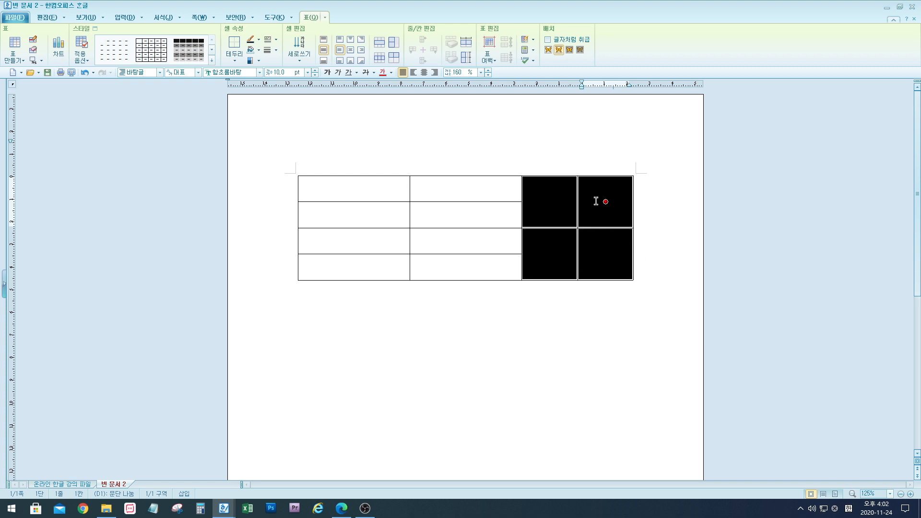
click(647, 293)
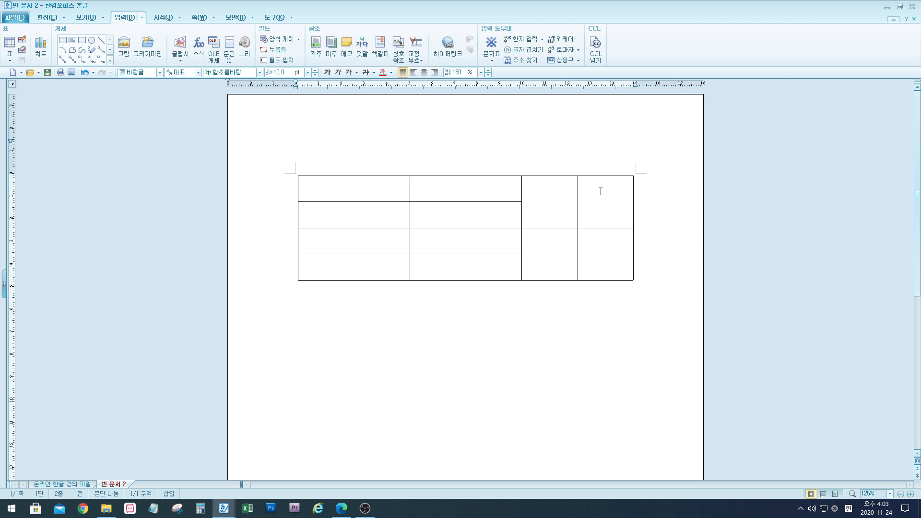
Split each of the two cells in the outermost right column into two rows and two columns.
drag(601, 192, 607, 256)
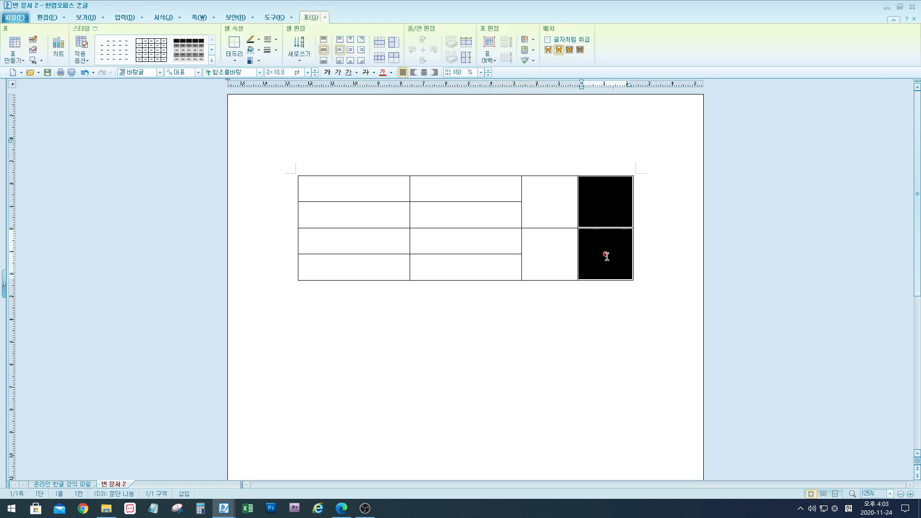
right_click(620, 204)
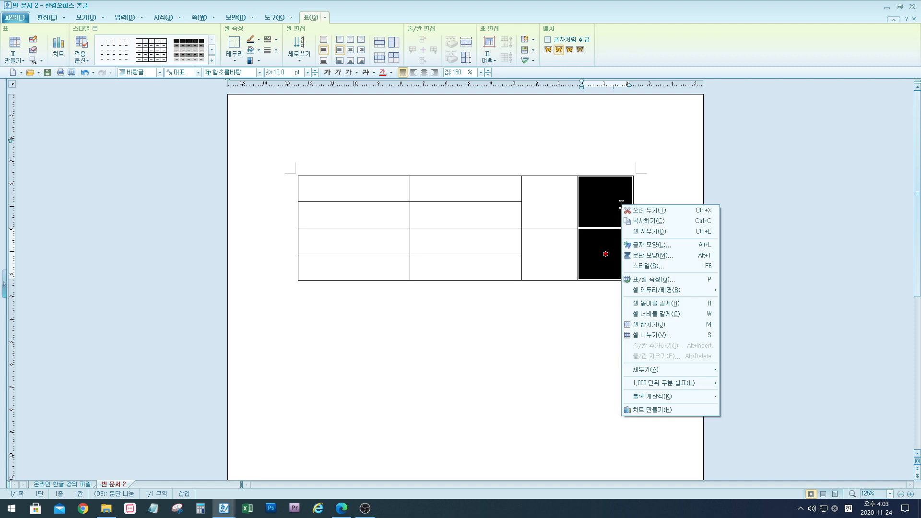
click(672, 336)
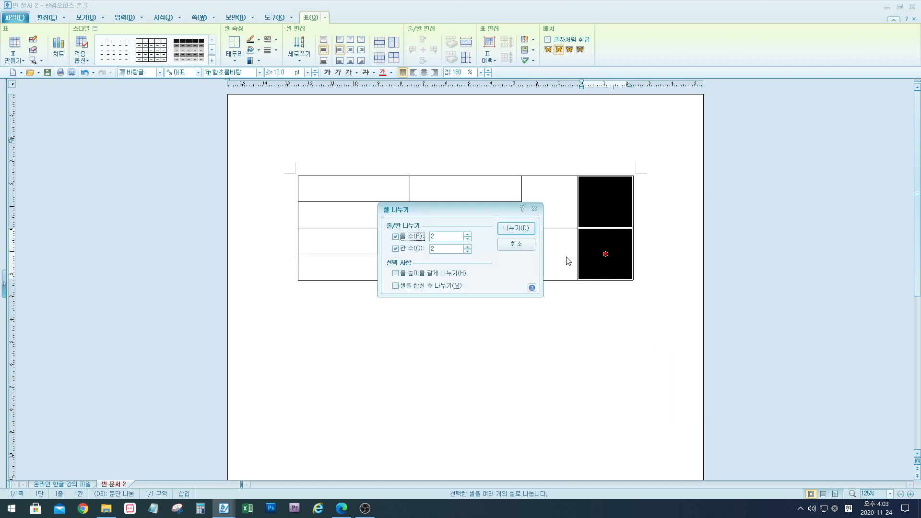
drag(495, 208, 738, 179)
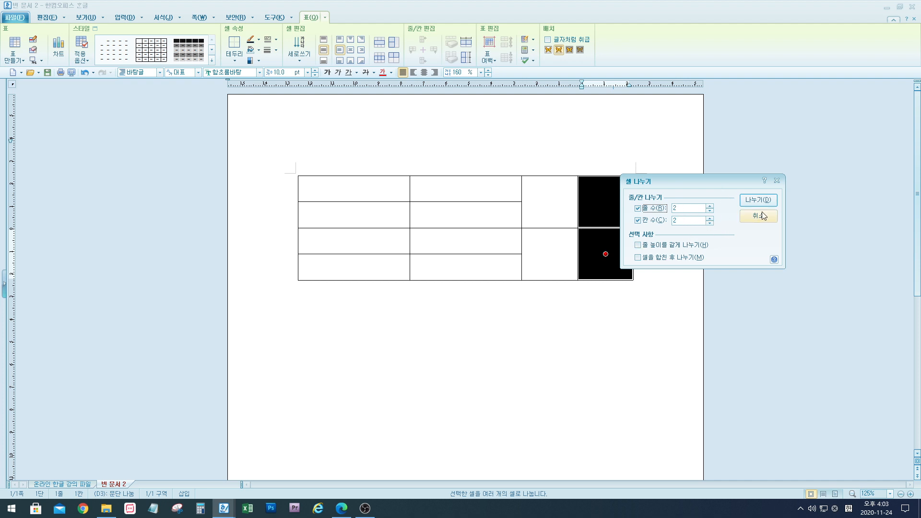
click(770, 199)
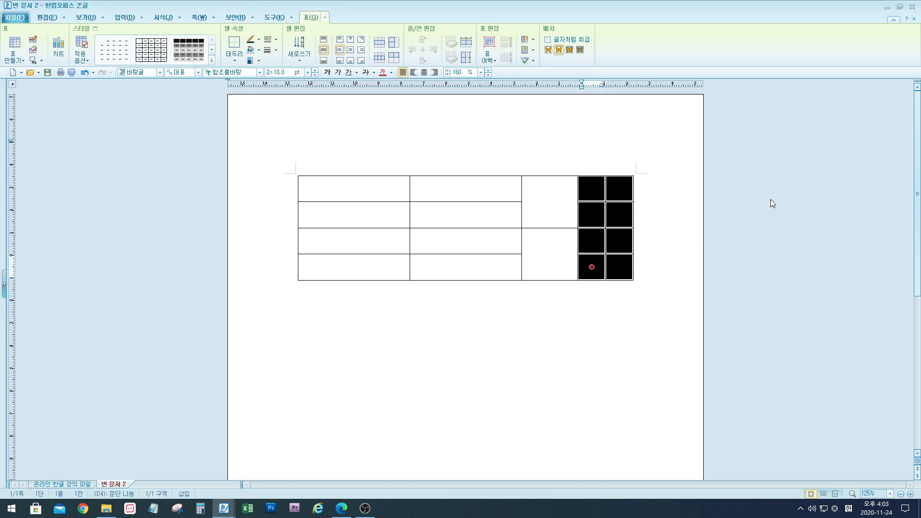
click(637, 326)
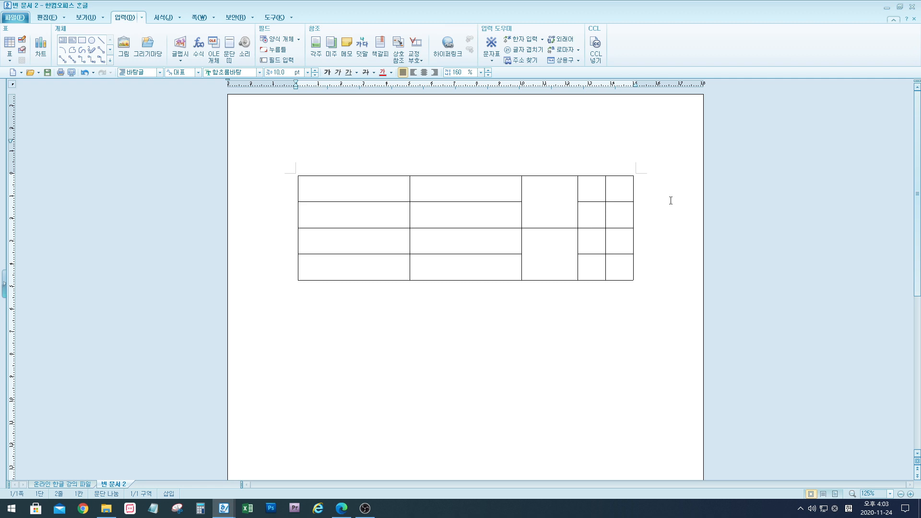
Open the properties of the whole table and set its placement relative to body text to the square wrap option.
click(597, 148)
click(628, 180)
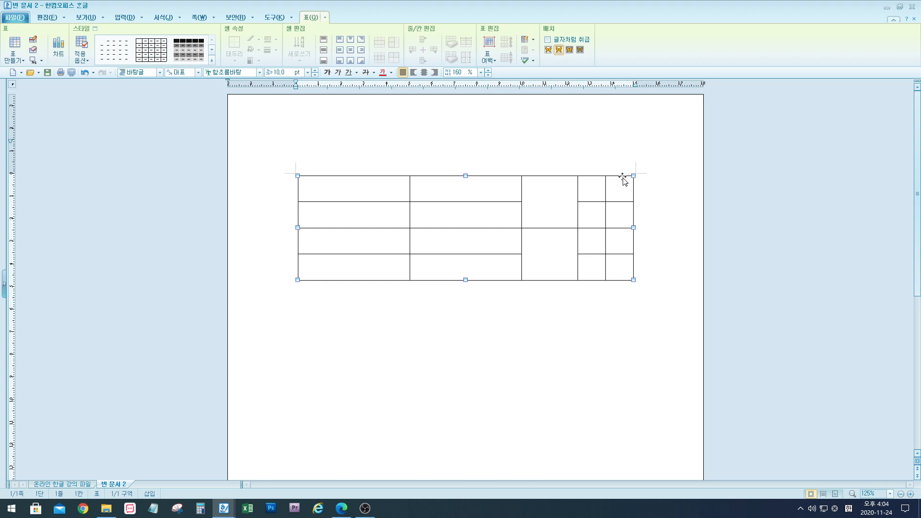
right_click(622, 179)
click(661, 185)
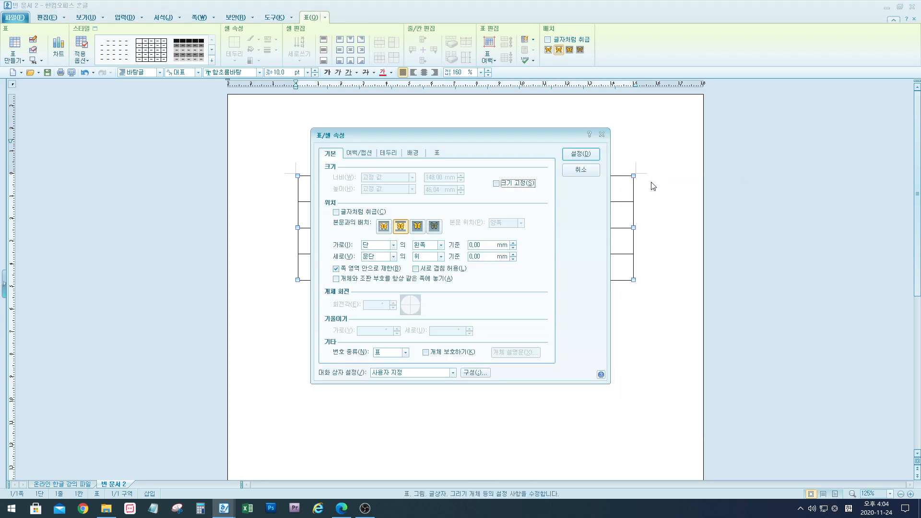
drag(562, 132, 787, 102)
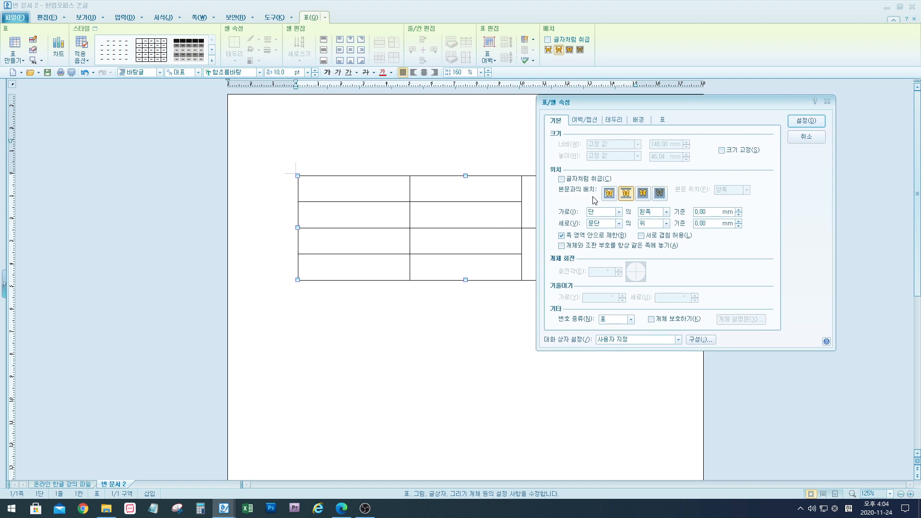
drag(752, 100, 792, 80)
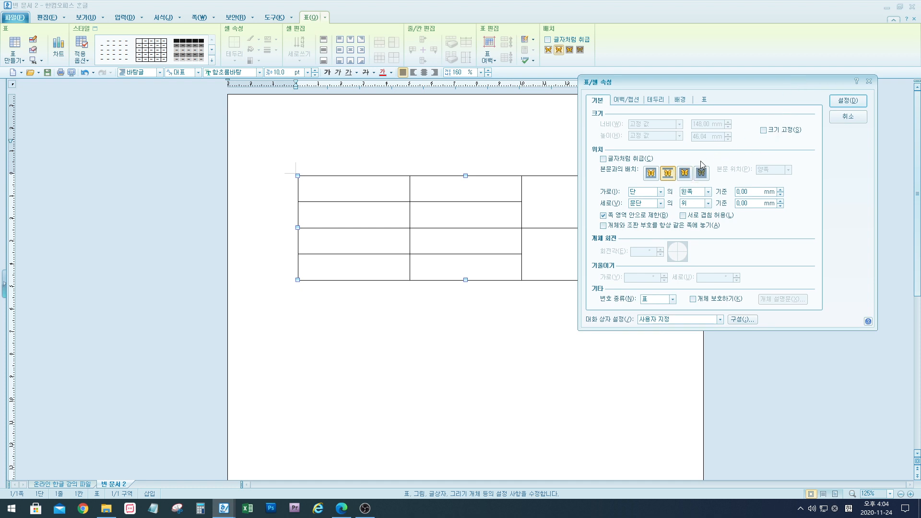
click(651, 176)
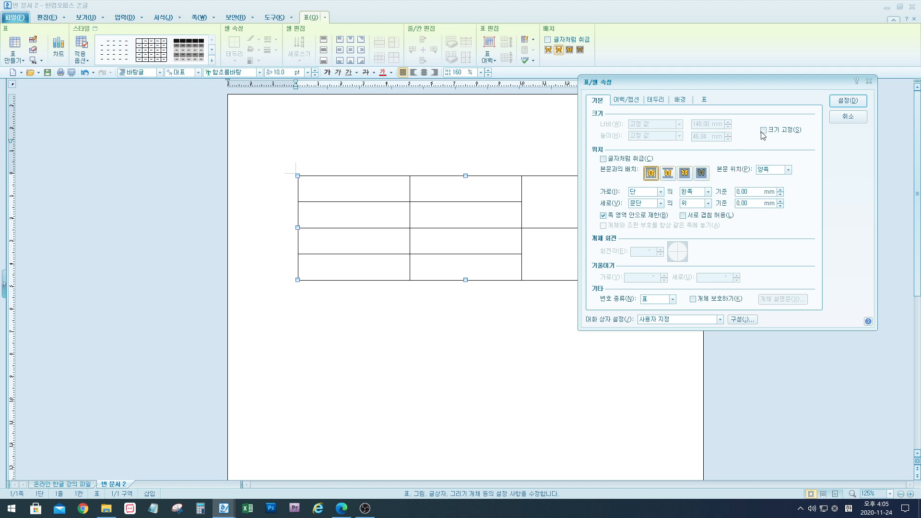
drag(803, 82, 820, 70)
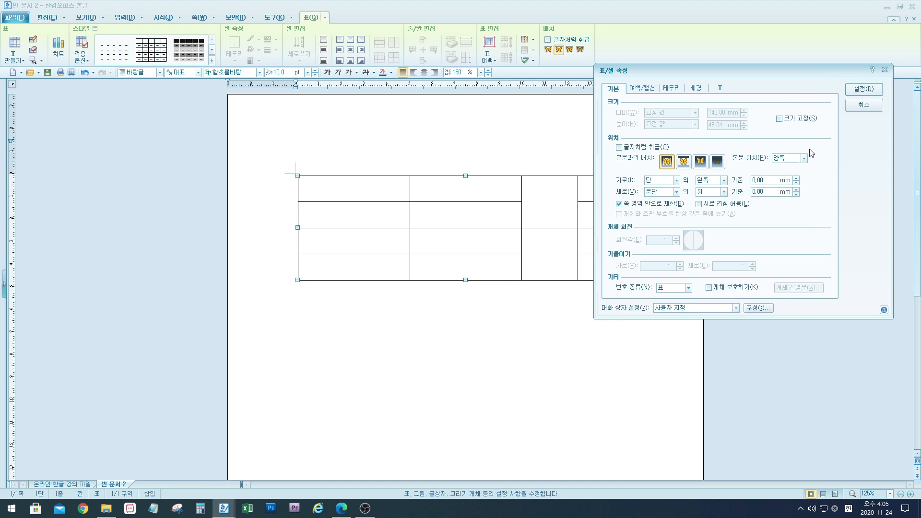
Turn on treating the table as a character (글자처럼 취급) and apply the table properties.
click(619, 148)
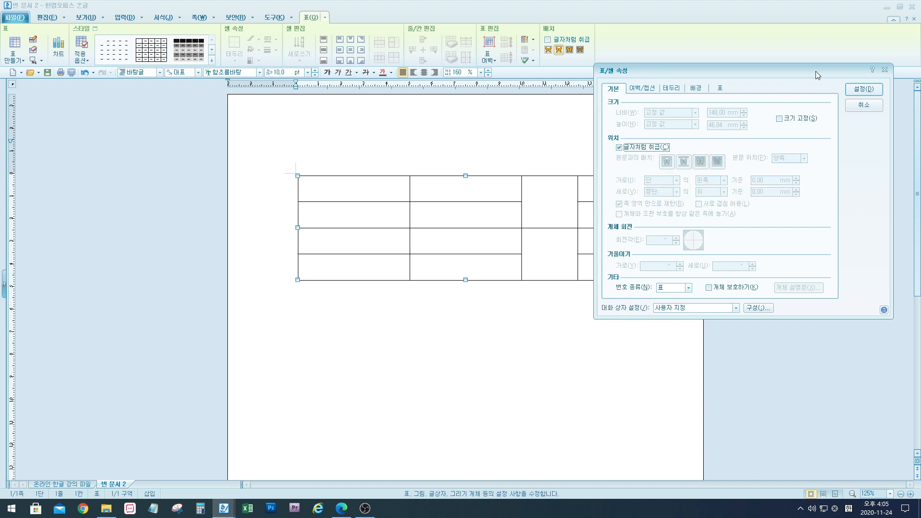
drag(817, 69, 701, 65)
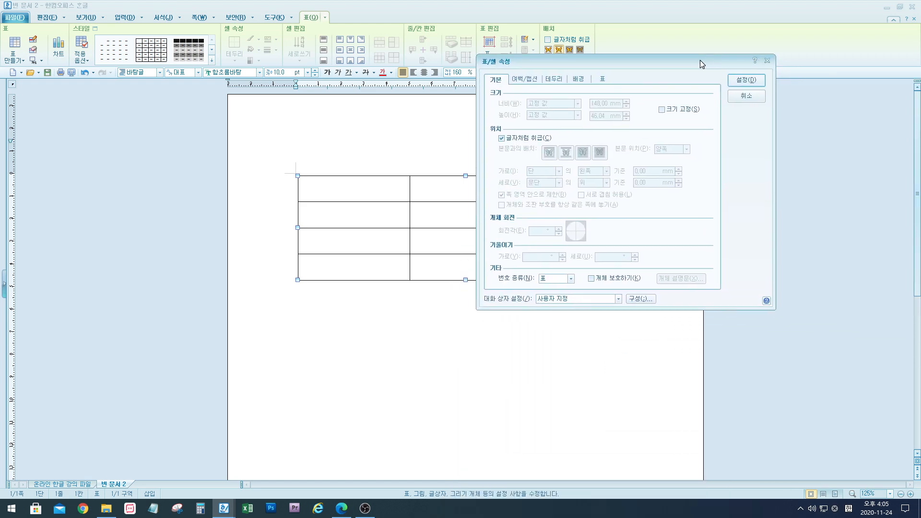
click(760, 82)
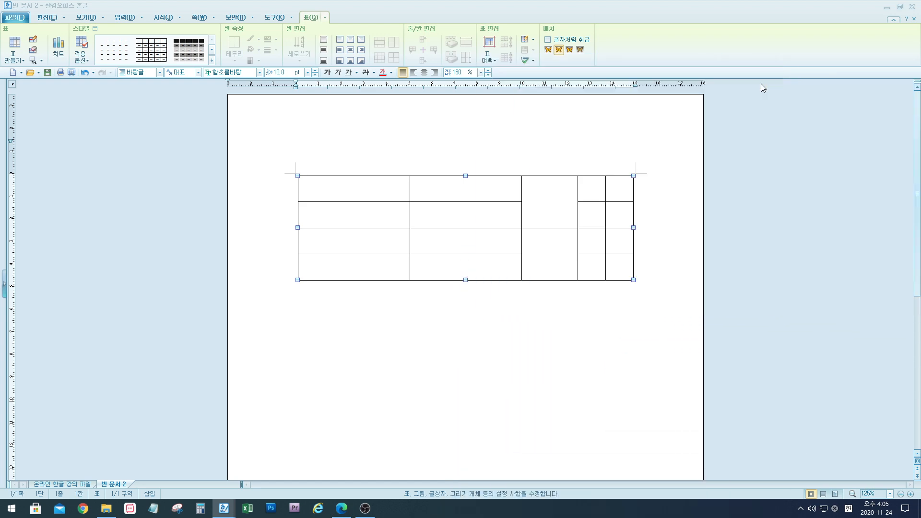
click(650, 260)
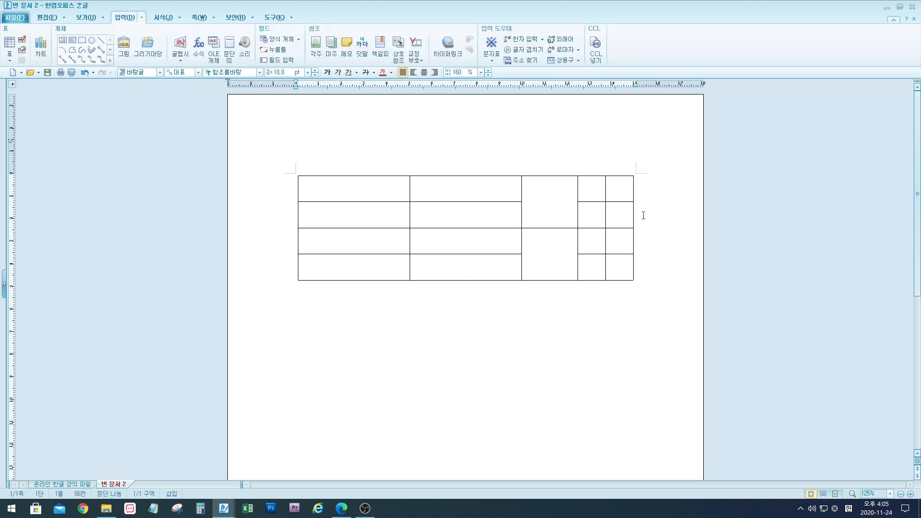
Examine how the table behaves as a character by selecting it and moving the text cursor from beside it into its cells.
click(428, 176)
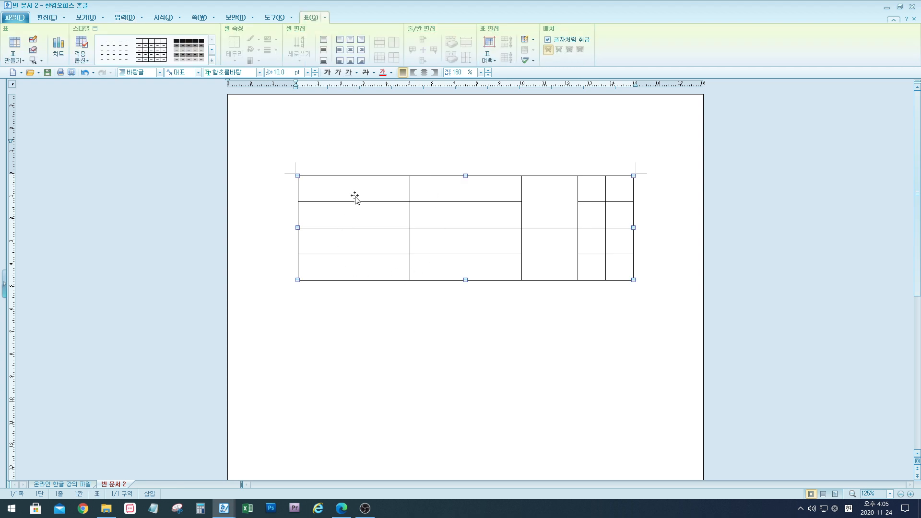
click(640, 263)
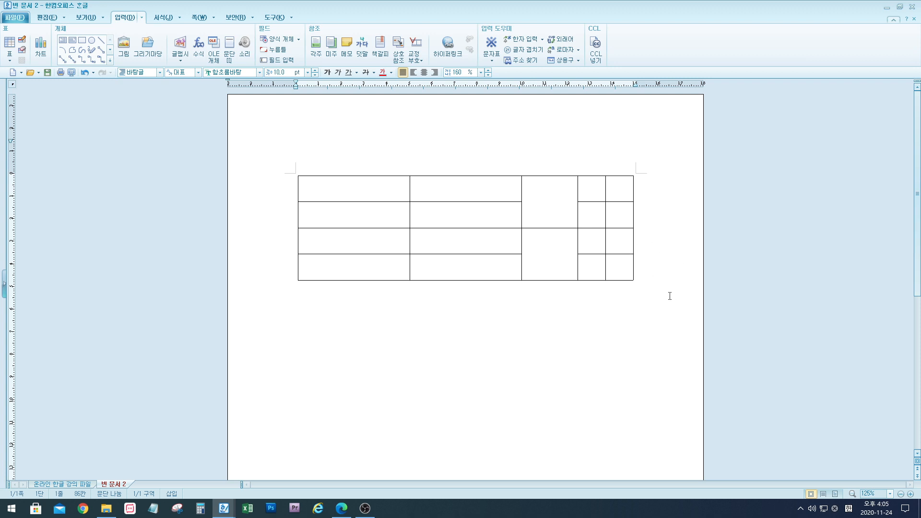
key(Left)
key(Left)
key(Left)
key(Left)
key(Left)
key(Left)
key(Left)
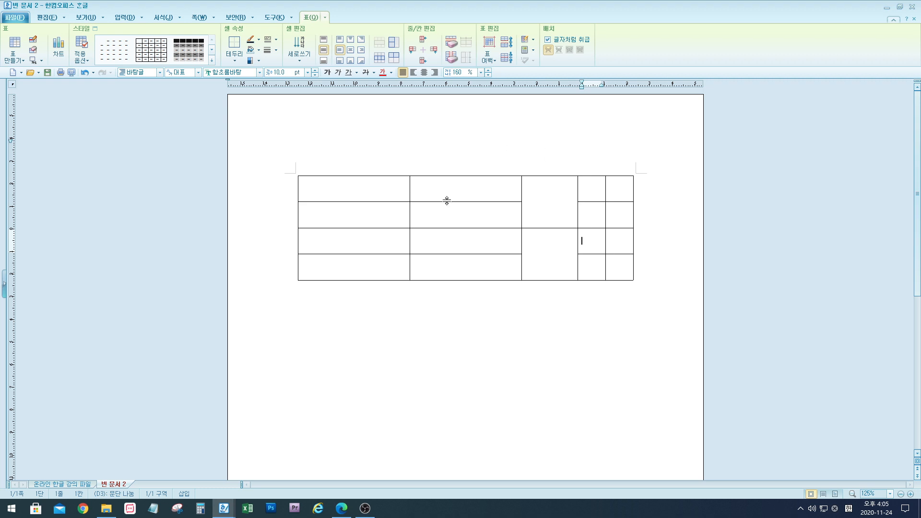
click(641, 268)
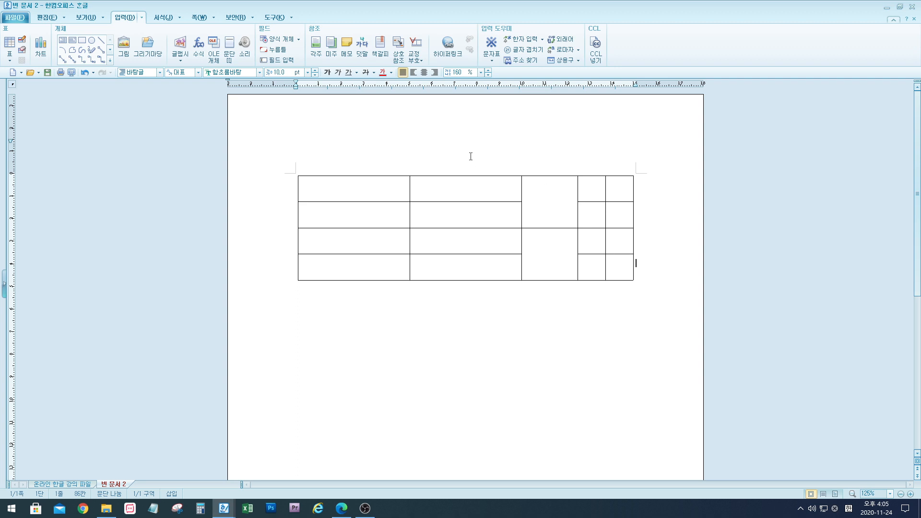
Turn off treating the table as a character (글자처럼 취급) in its object properties and apply the change.
click(633, 240)
right_click(635, 240)
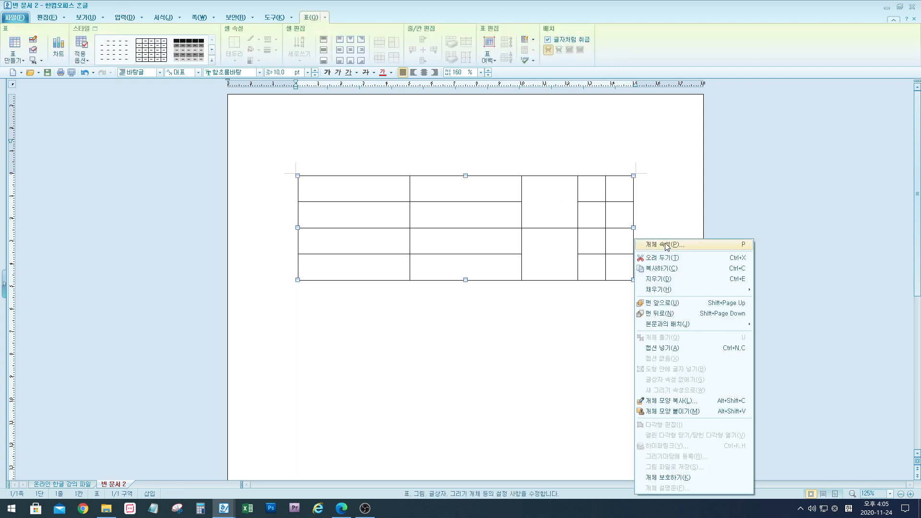
click(666, 244)
click(336, 212)
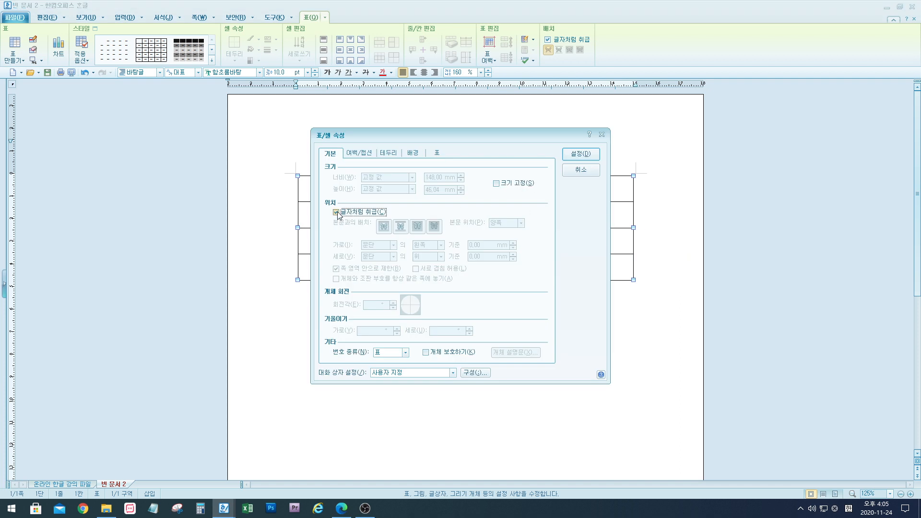
click(593, 156)
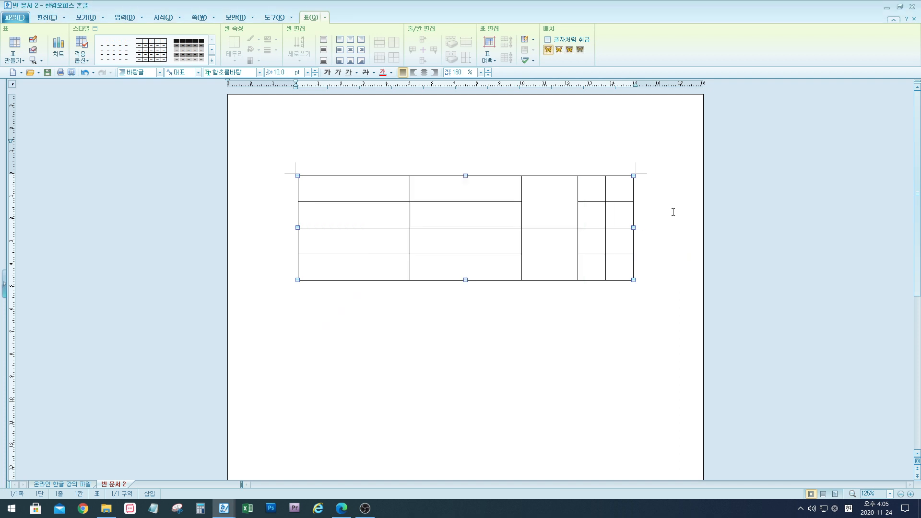
click(657, 273)
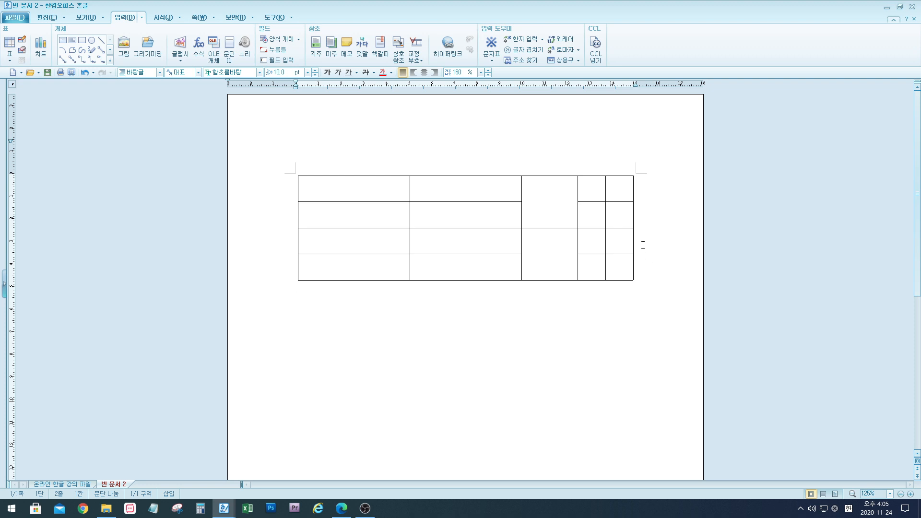
Add a caption directly above the table through the margin and caption settings of its object properties.
click(647, 200)
click(625, 178)
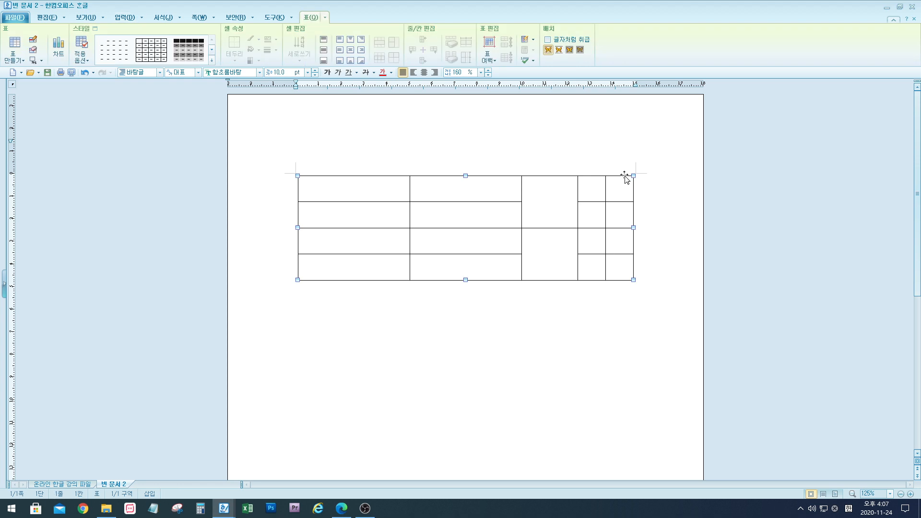
right_click(625, 177)
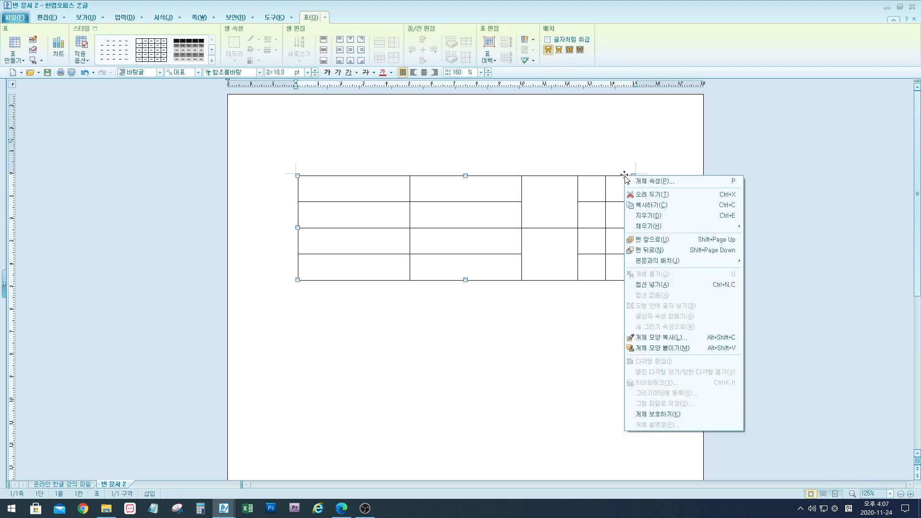
click(665, 186)
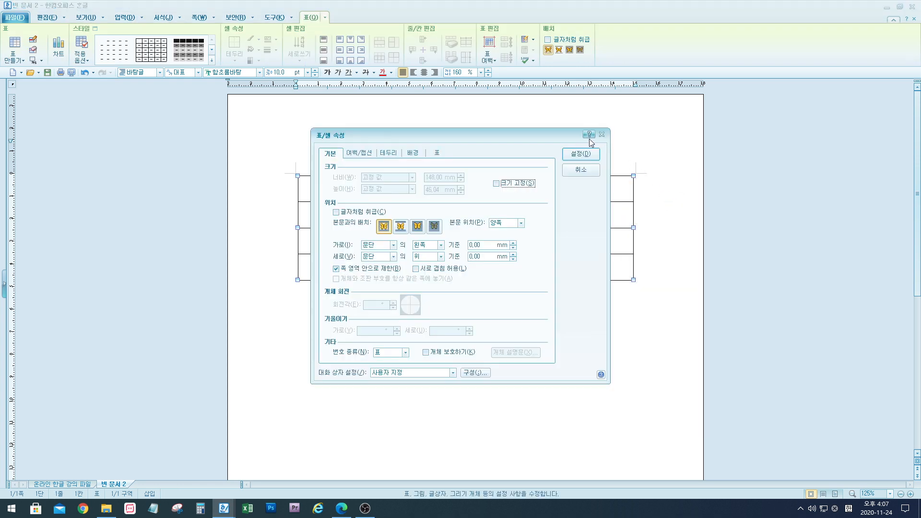
drag(574, 138, 775, 132)
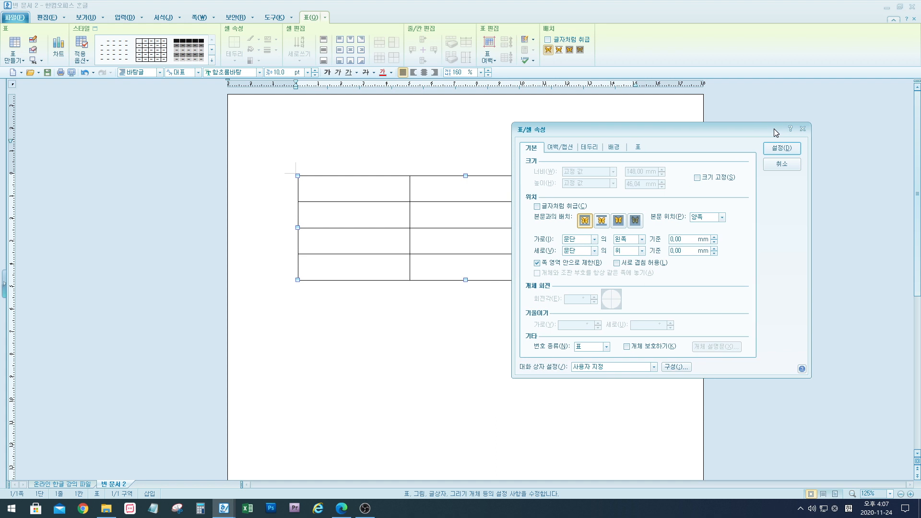
click(566, 149)
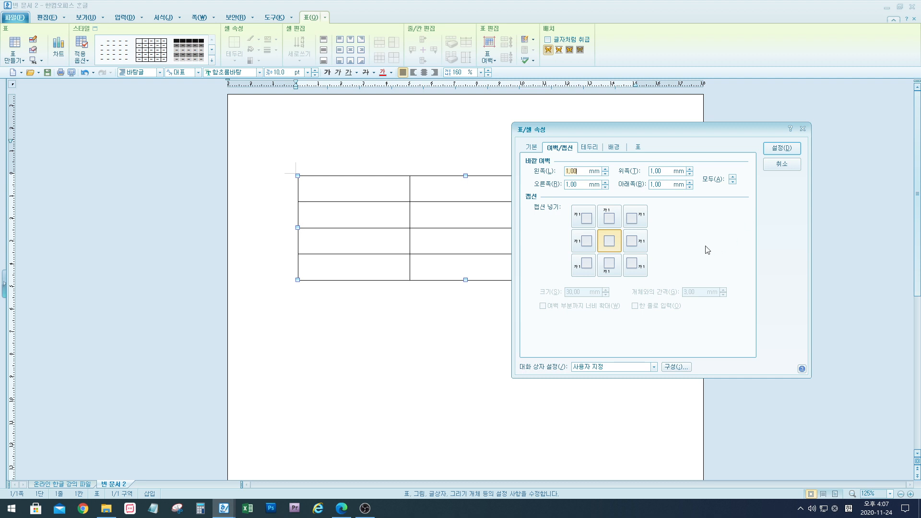
click(612, 221)
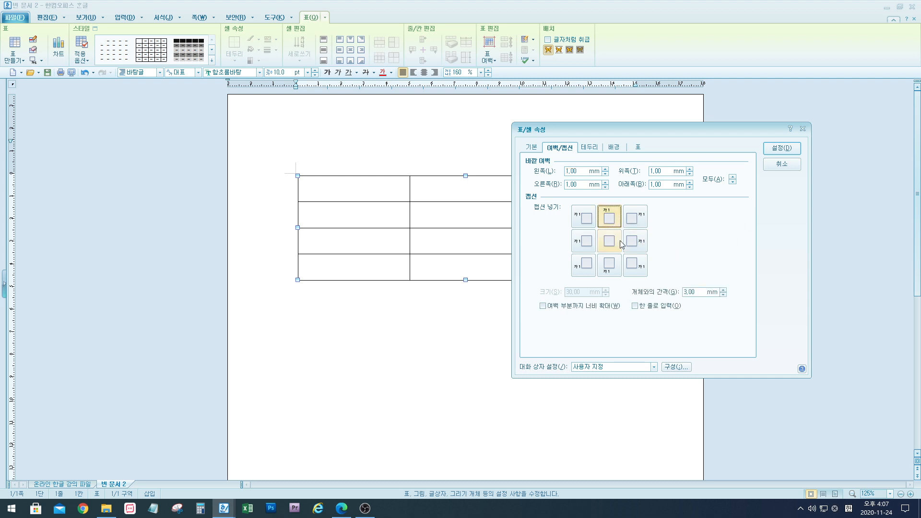
click(793, 149)
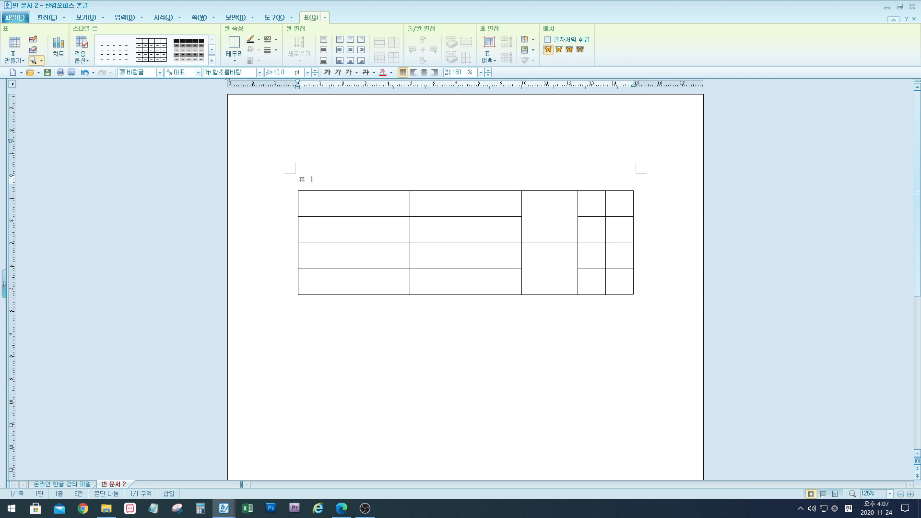
Replace the automatic caption label and number with "표 캡션 넣기" and right-align the caption.
key(BackSpace)
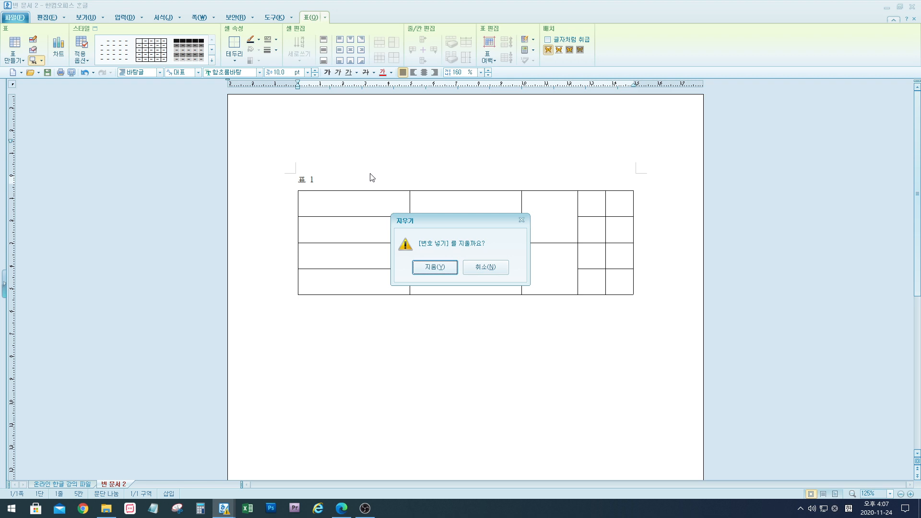
key(Return)
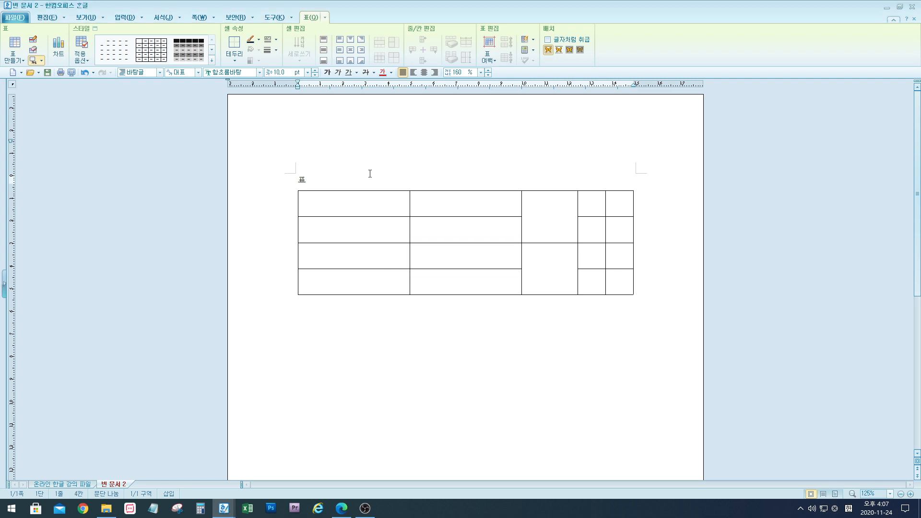
key(BackSpace)
text(표 )
text(캡션 넣ㄱ)
text(ㅣ)
click(435, 72)
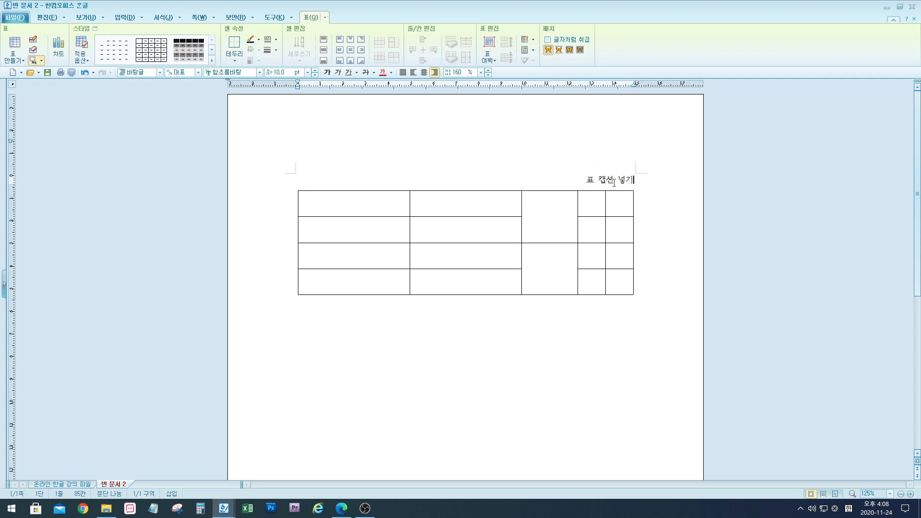
click(634, 211)
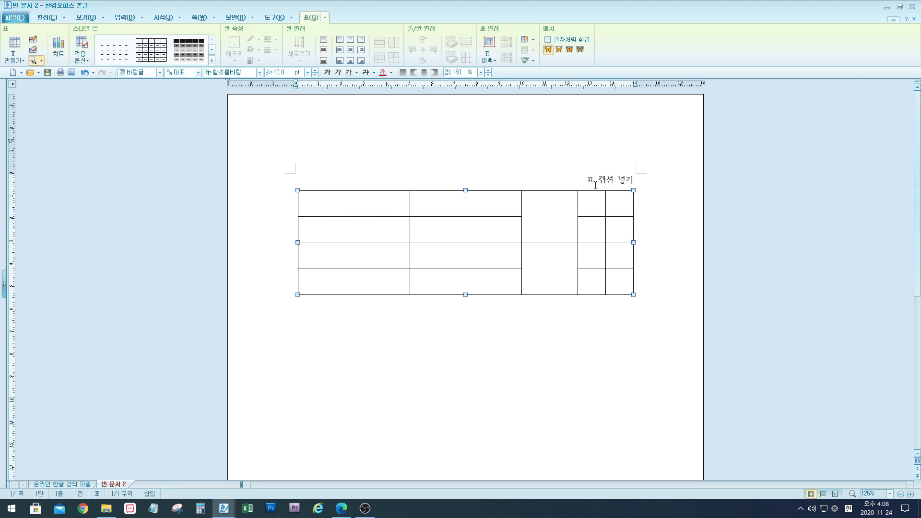
drag(586, 180, 637, 182)
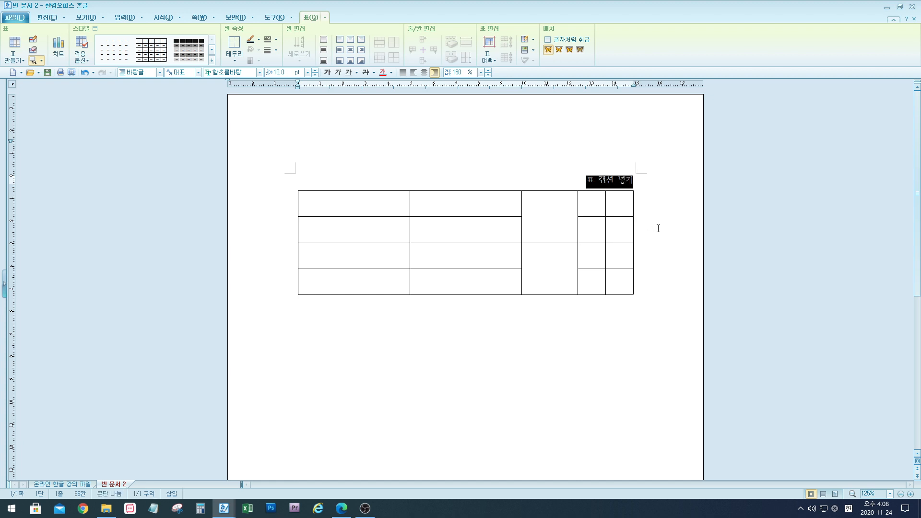
key(Escape)
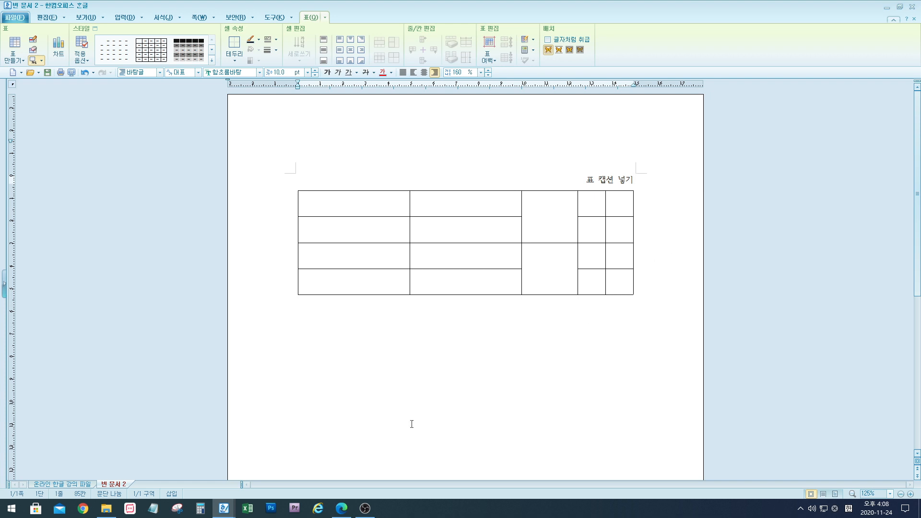
mouse_move(227, 506)
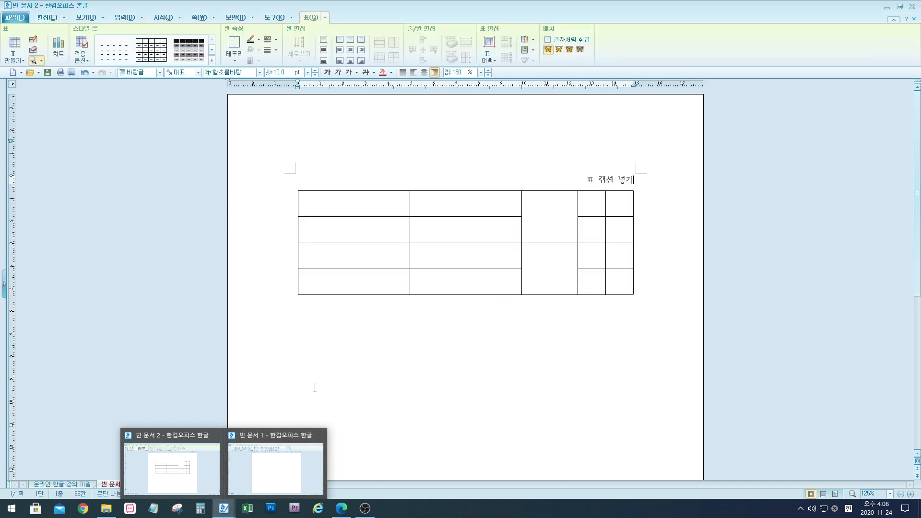
click(435, 315)
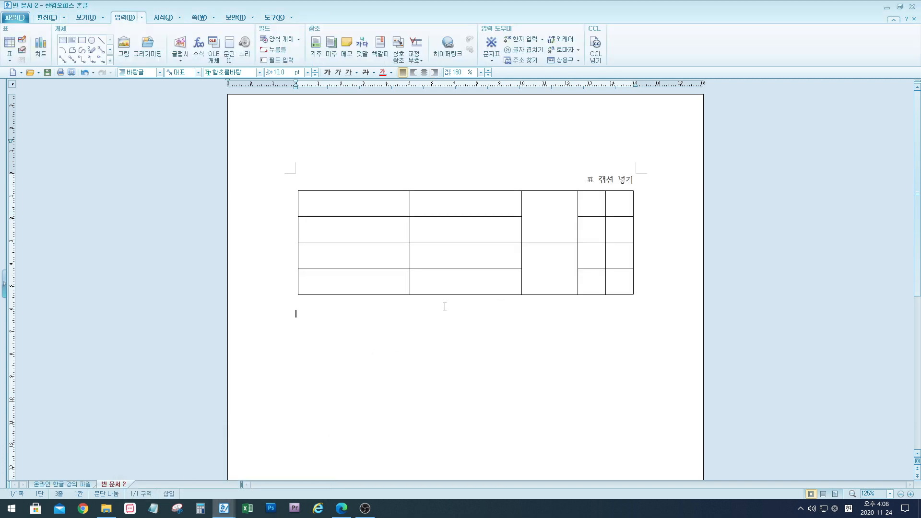
scroll(445, 307, down, 3)
scroll(444, 304, up, 3)
drag(589, 181, 632, 175)
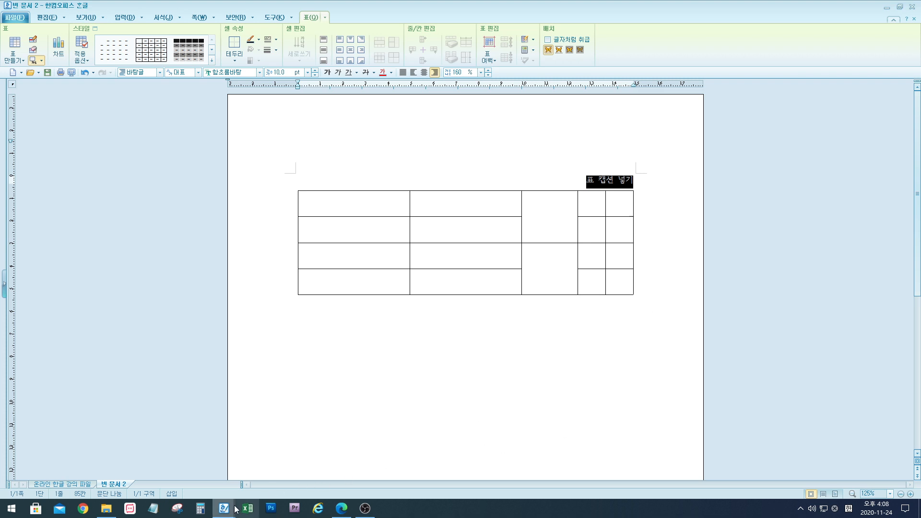
mouse_move(224, 512)
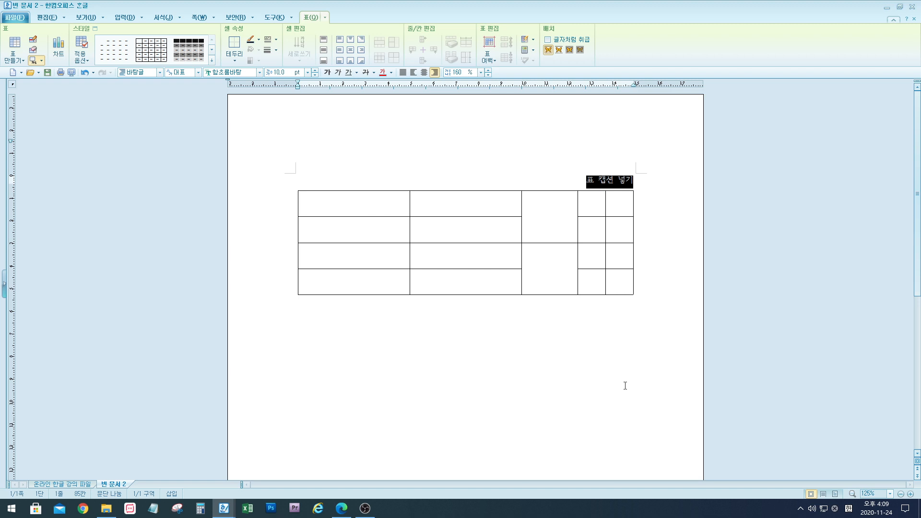
click(643, 409)
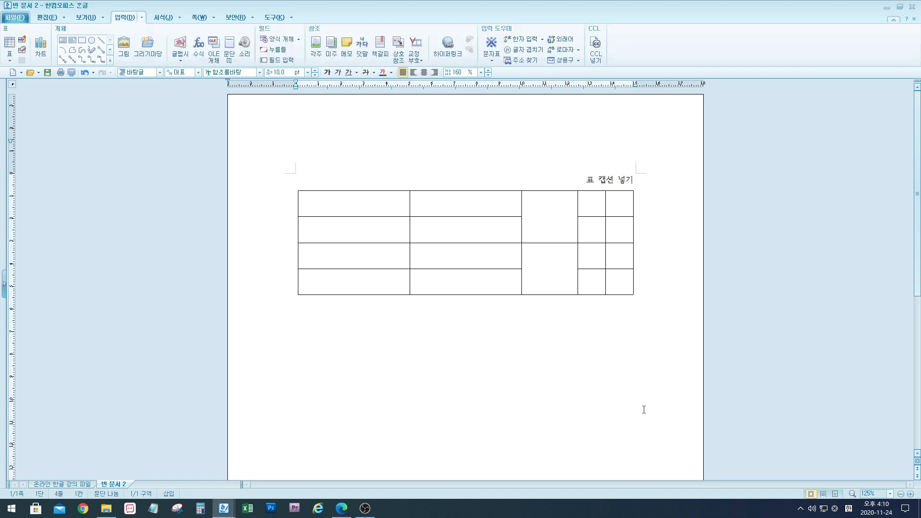
click(912, 8)
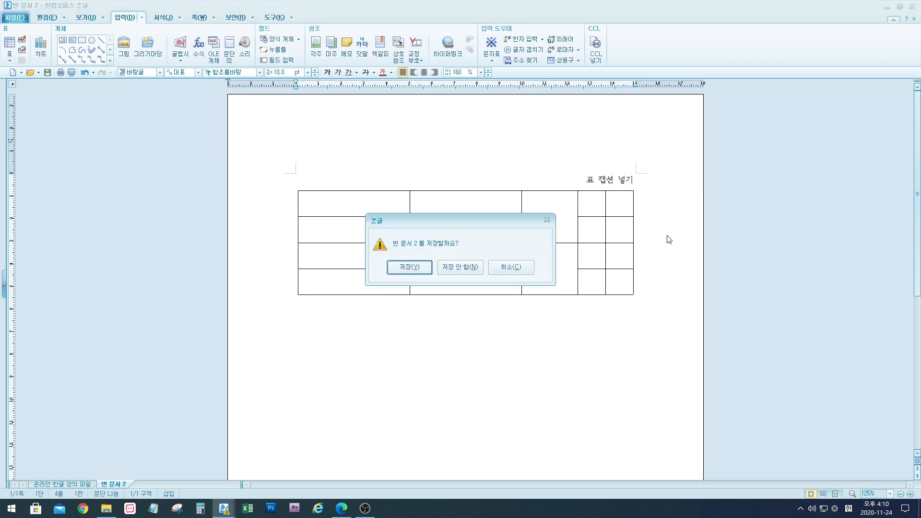
click(509, 267)
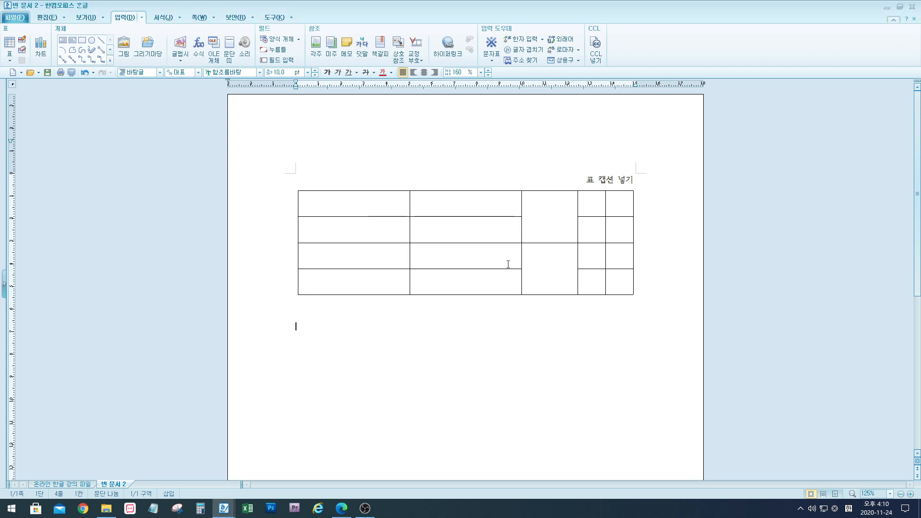